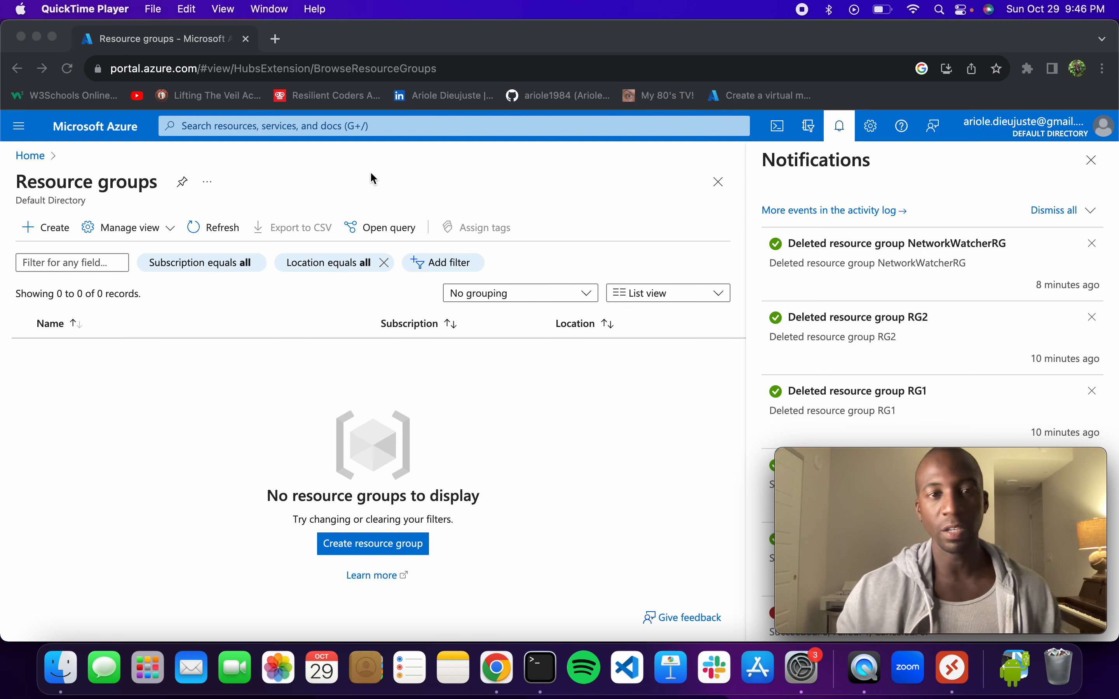
# Step: Return to the Azure portal home page and close the Notifications pane
pyautogui.click(82, 129)
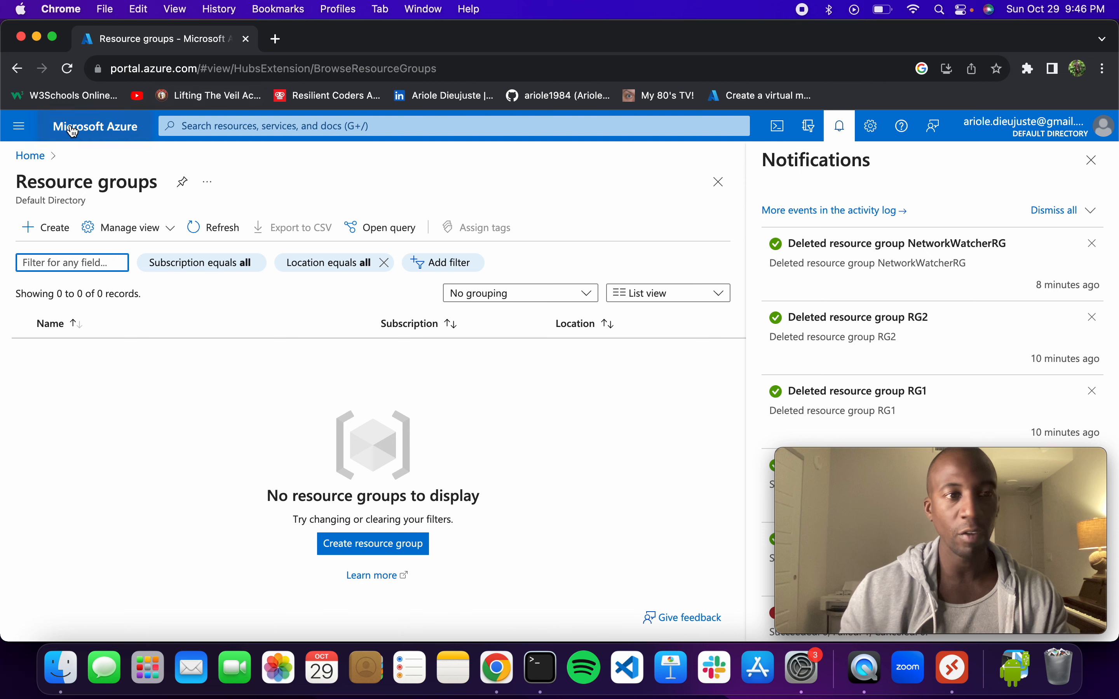
pyautogui.click(40, 156)
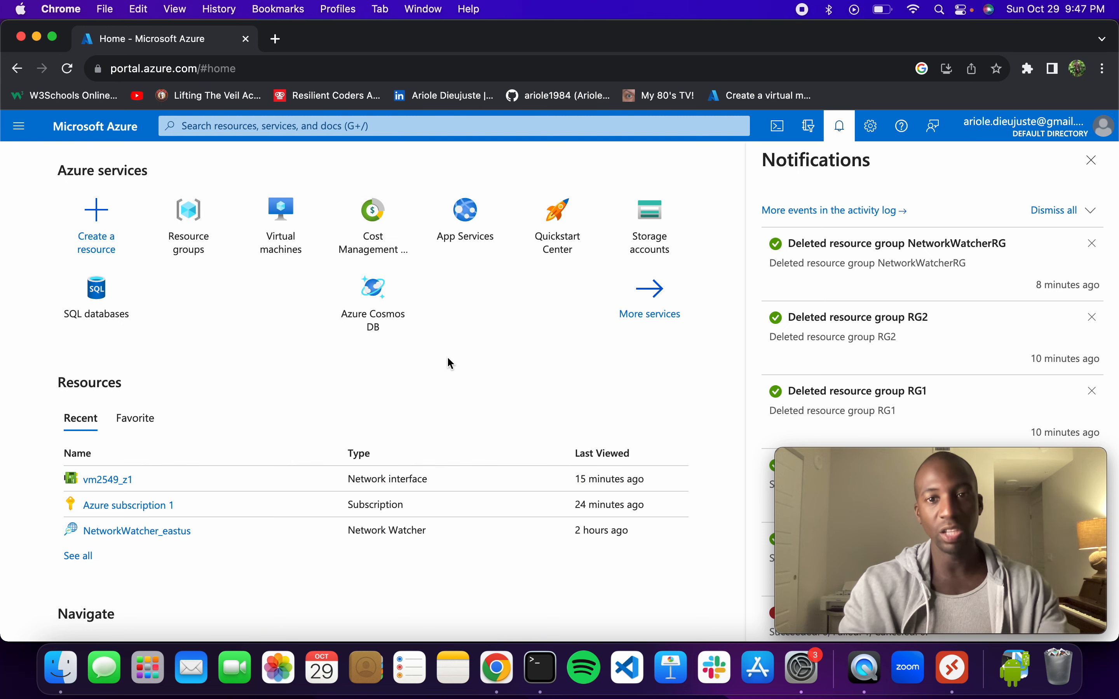
pyautogui.click(1092, 161)
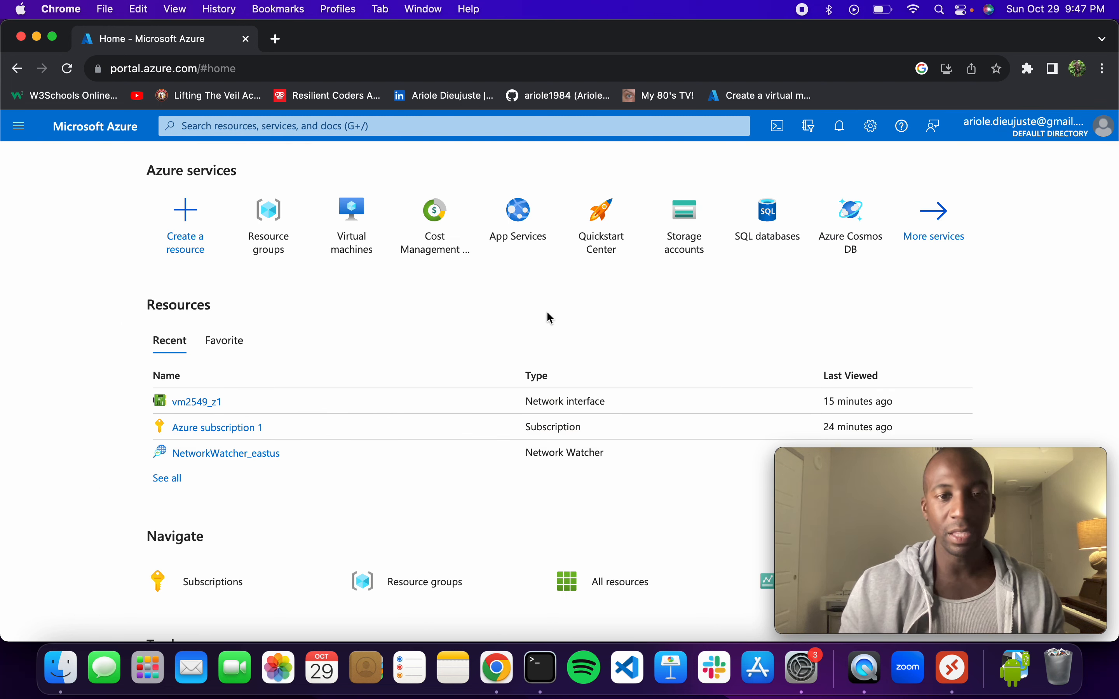
# Step: Search Google for "portal azure" and sign in to Azure from the Microsoft Azure Portal result
pyautogui.click(250, 70)
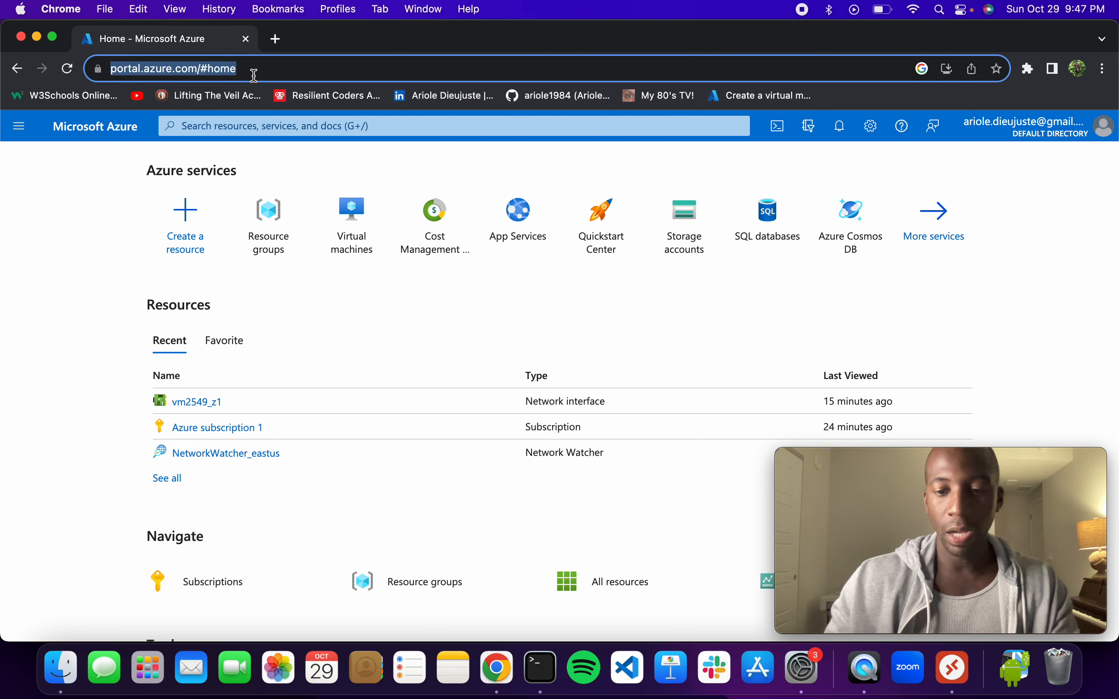
pyautogui.write('portal a')
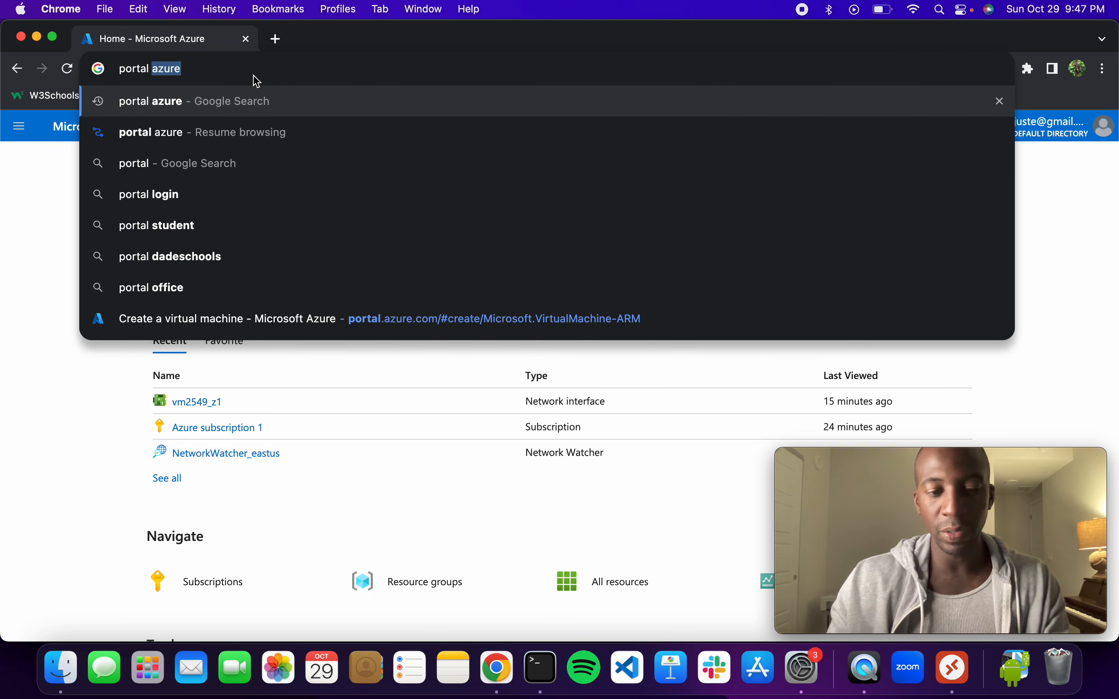
pyautogui.write('zure')
pyautogui.press('Return')
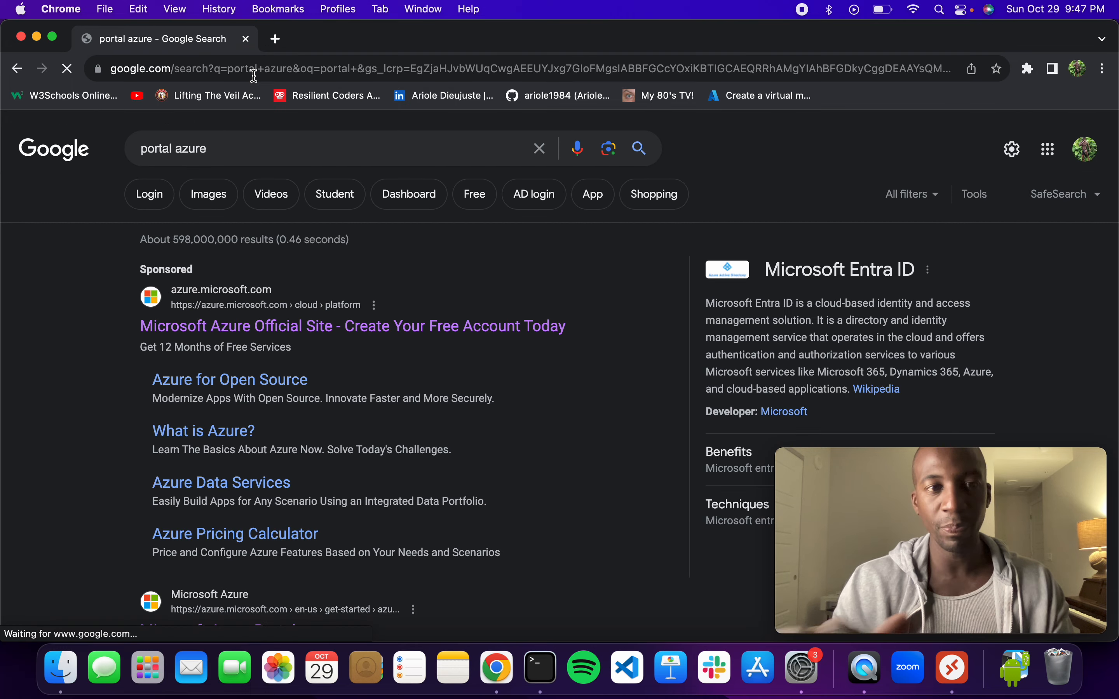
pyautogui.scroll(-5, 225, 444)
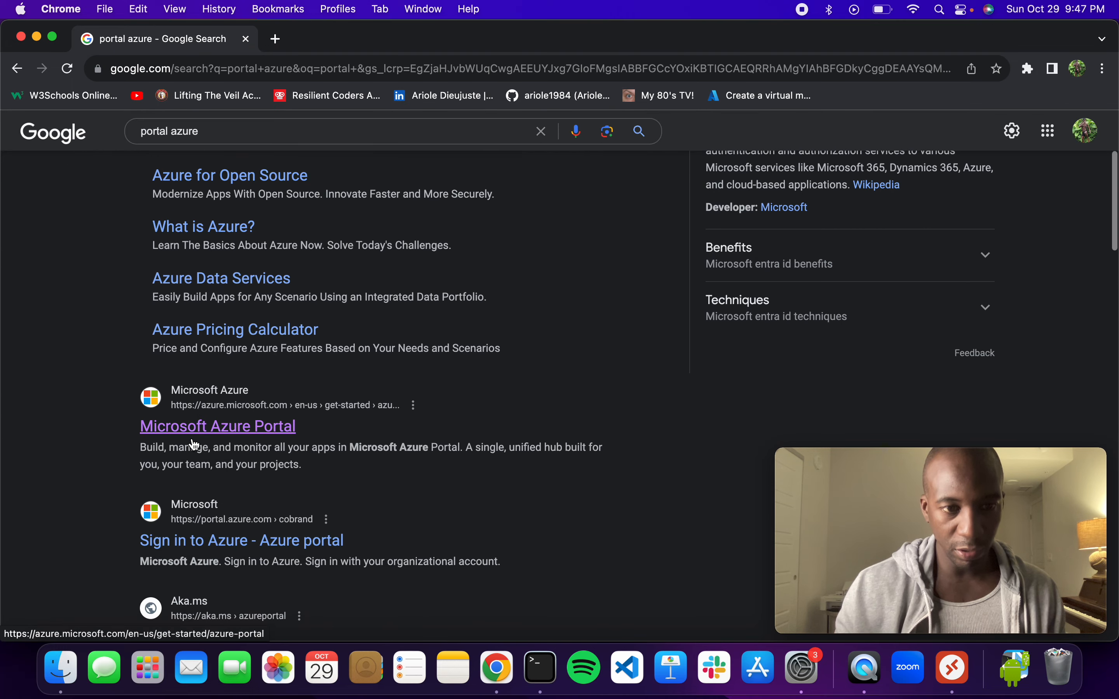
pyautogui.click(202, 427)
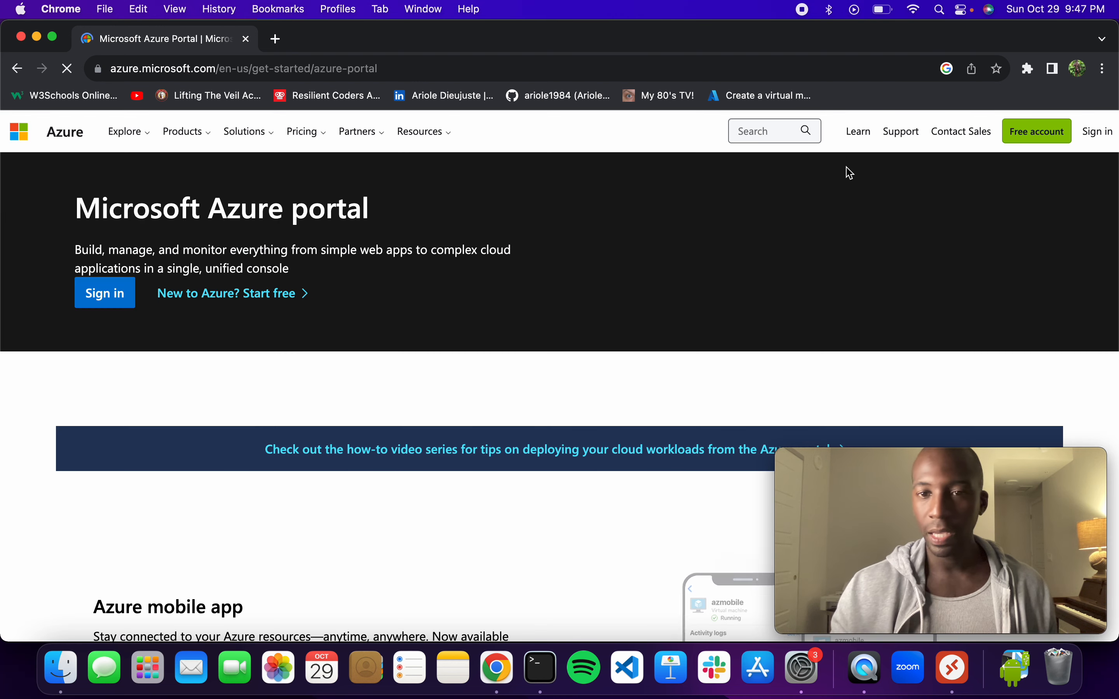
pyautogui.click(1094, 138)
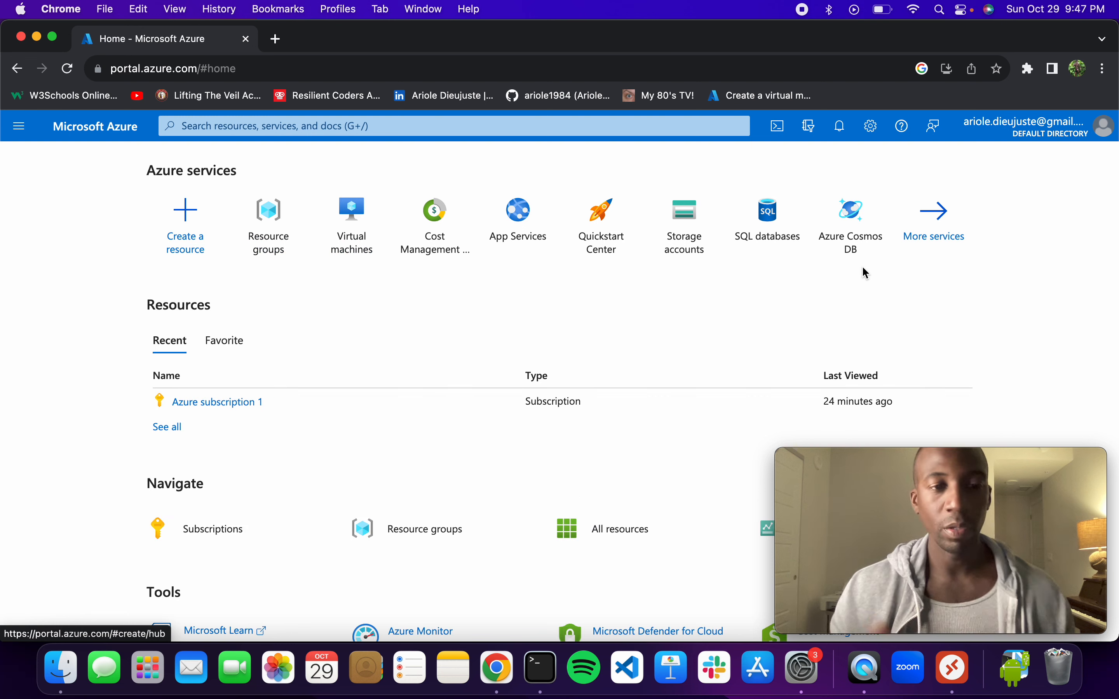
# Step: Open the Resource groups service and start creating a new resource group
pyautogui.moveTo(805, 262)
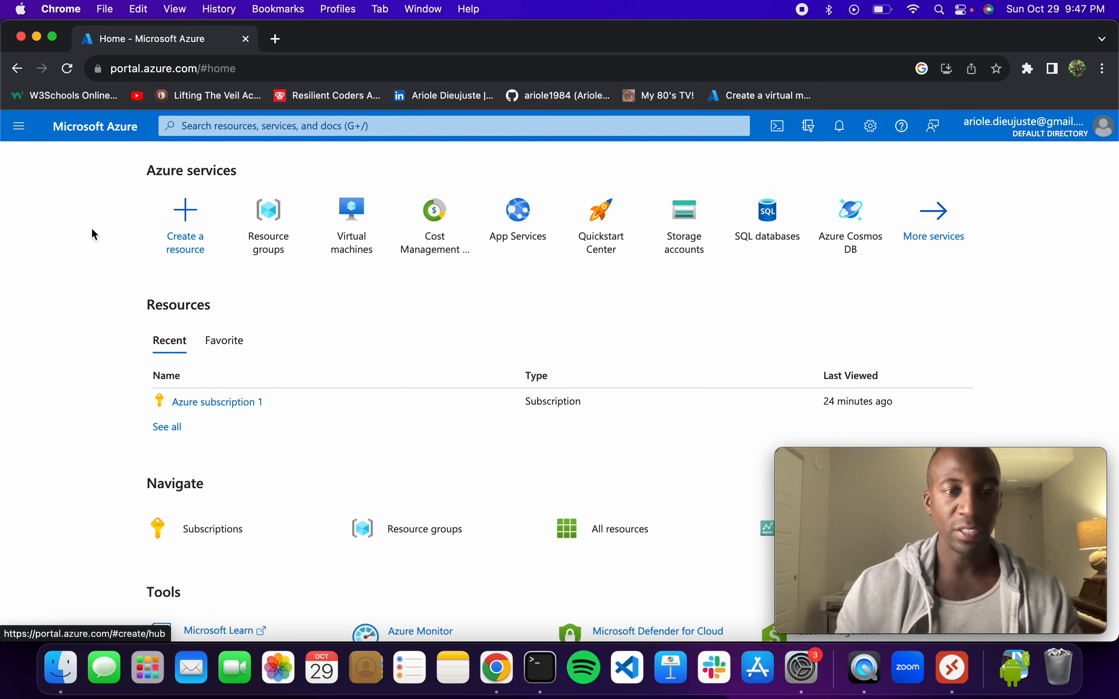
pyautogui.click(268, 217)
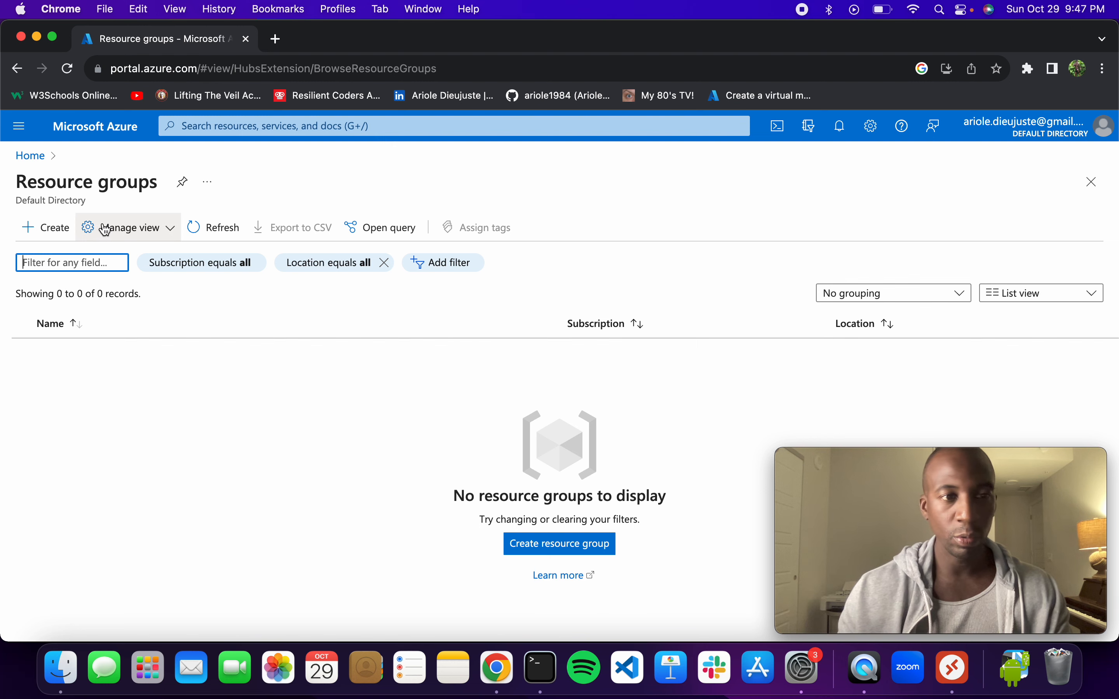
pyautogui.click(31, 156)
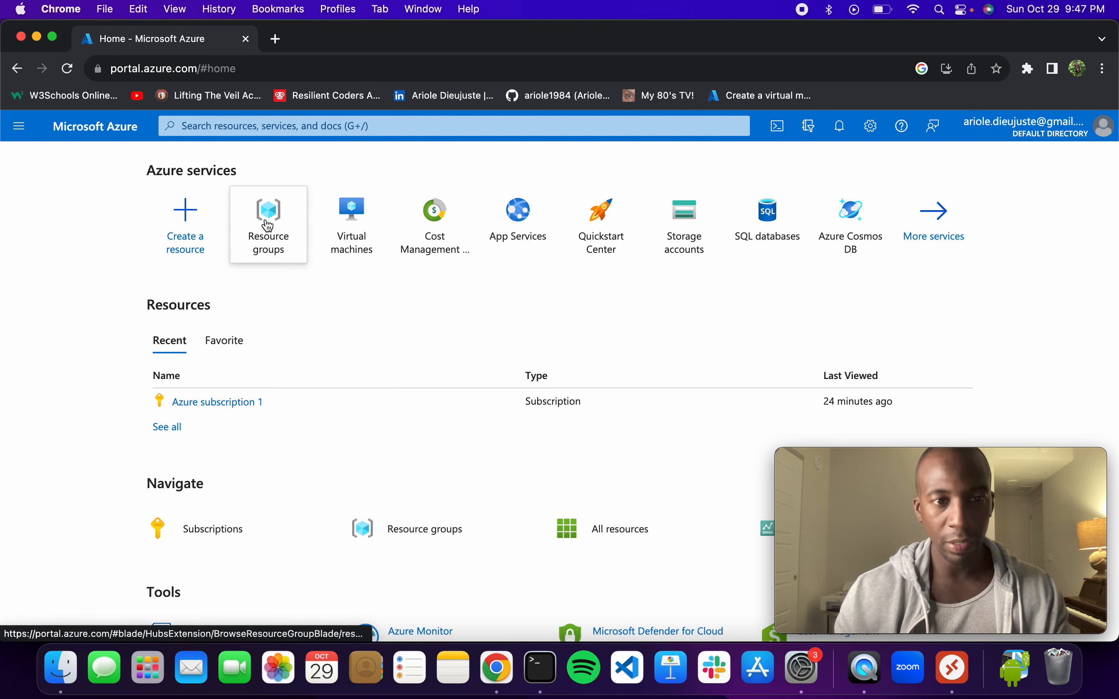
pyautogui.click(280, 218)
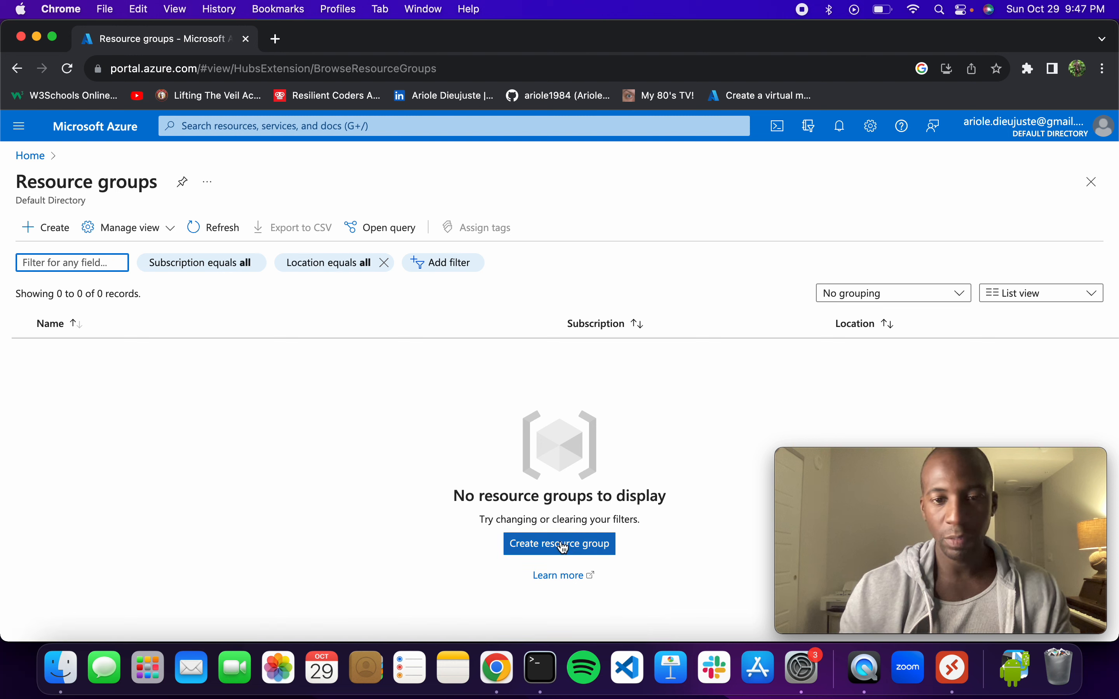
pyautogui.click(573, 546)
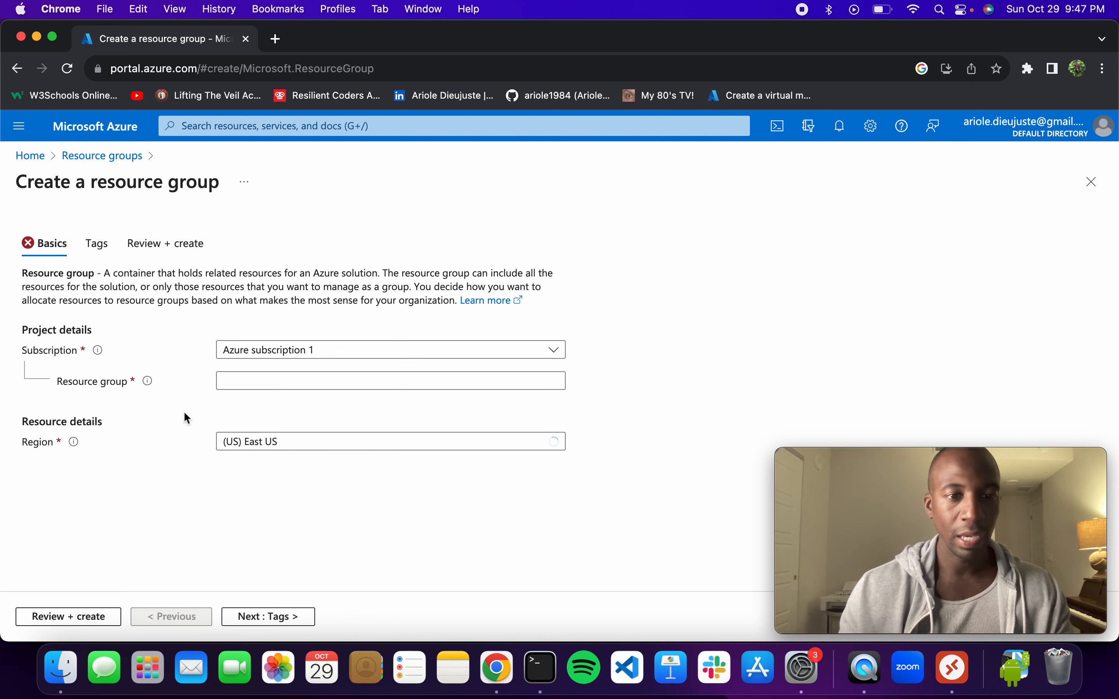
# Step: Create a resource group named RG-1 under Azure subscription 1 in the (US) East US region
pyautogui.click(277, 381)
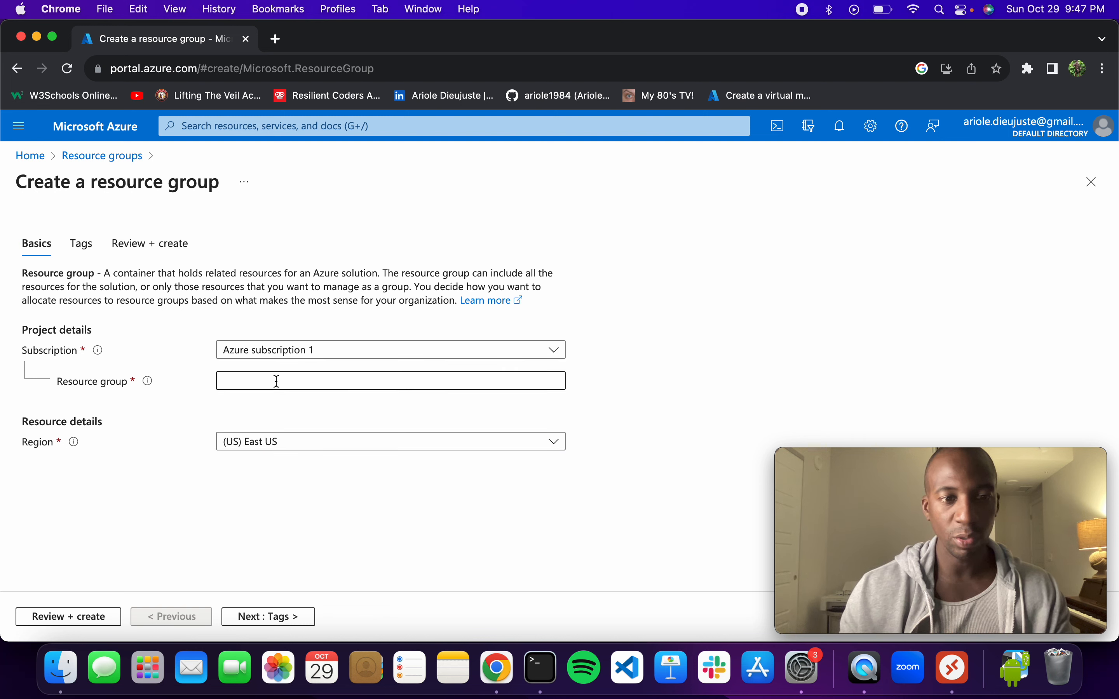
pyautogui.click(296, 381)
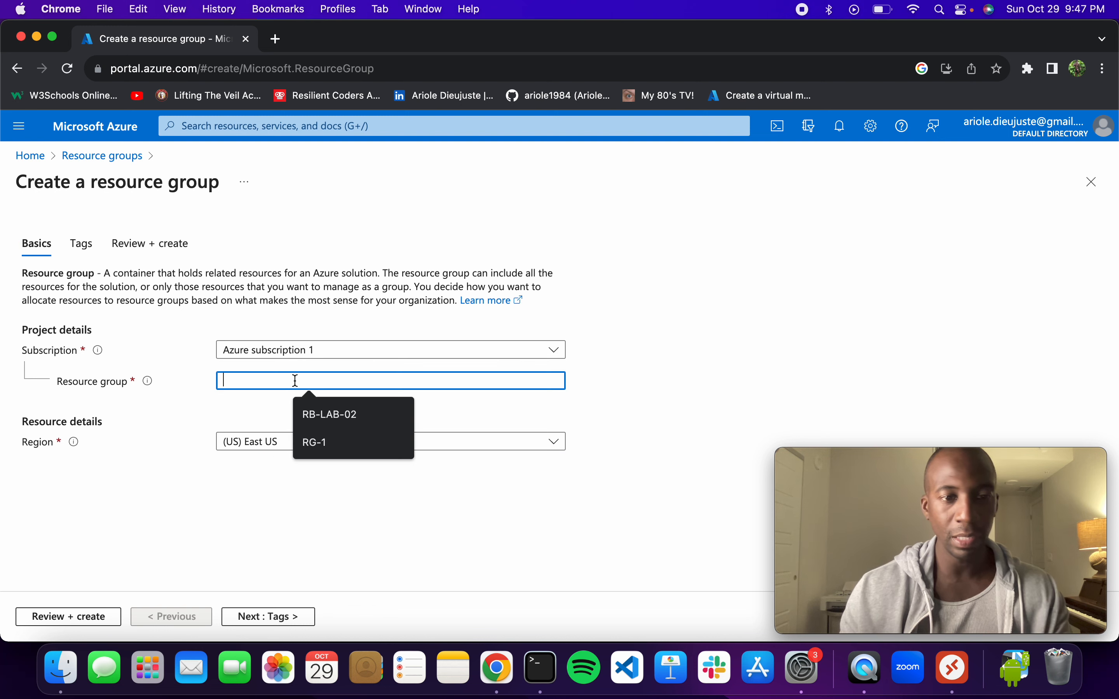
pyautogui.write('RG')
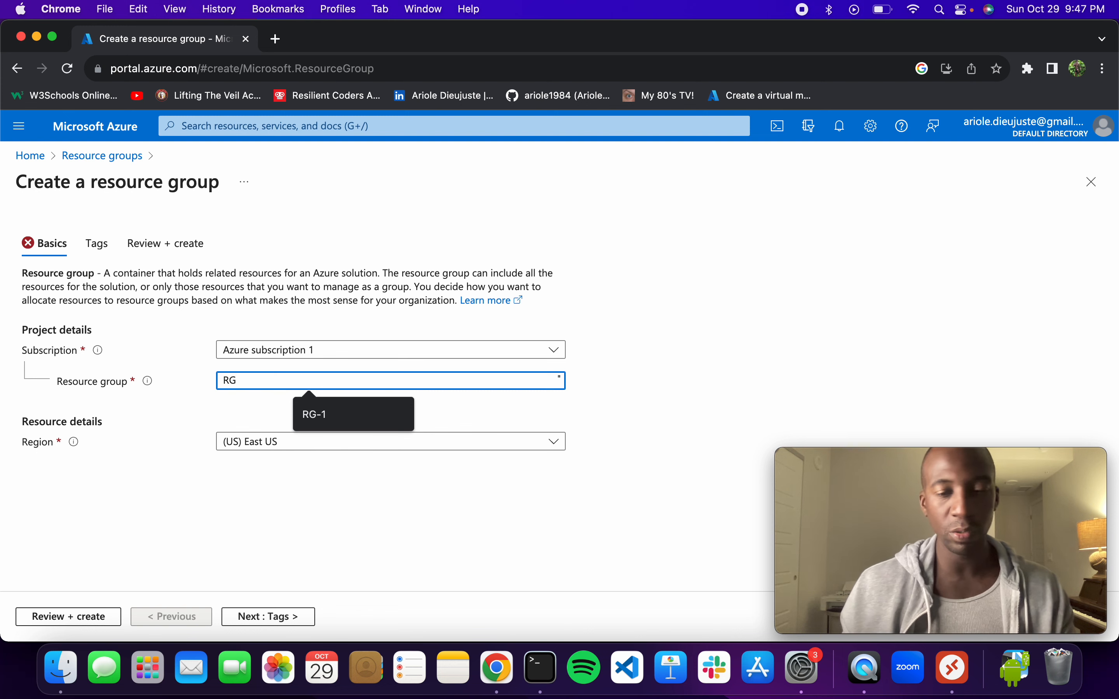
pyautogui.write('-1')
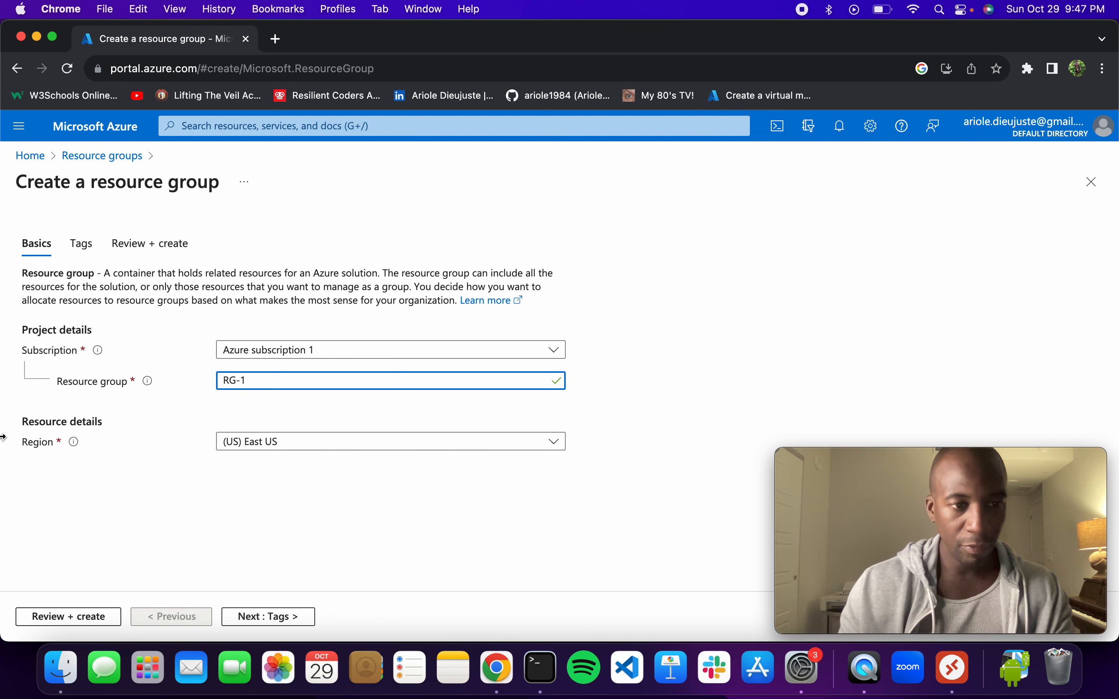
pyautogui.click(382, 447)
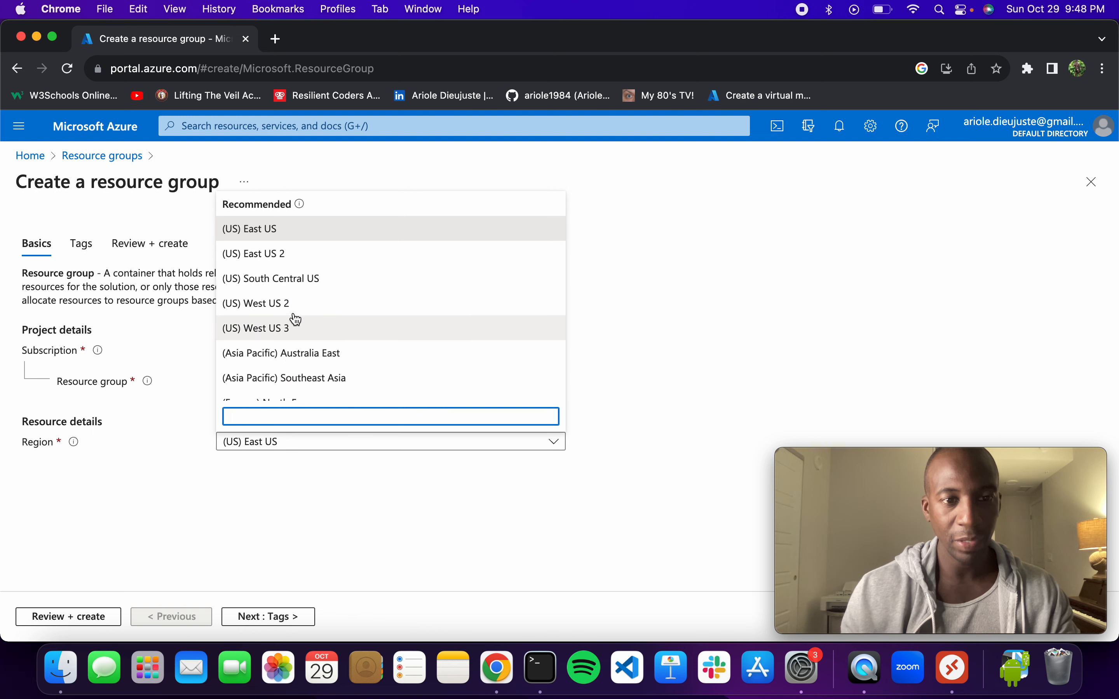
pyautogui.click(300, 501)
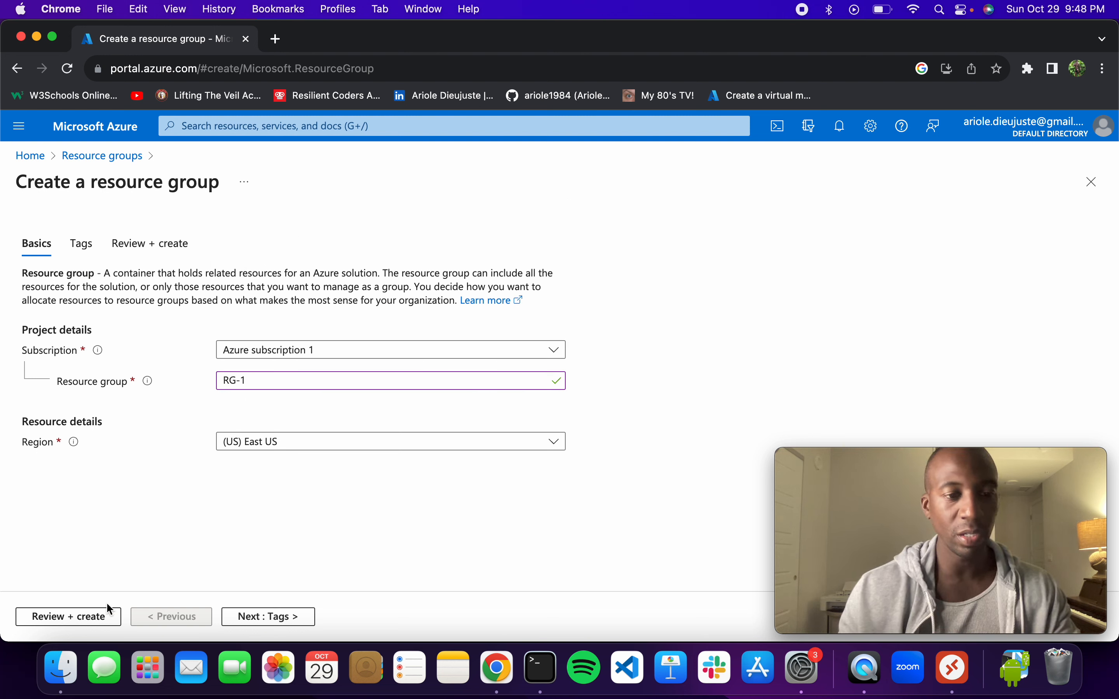
pyautogui.click(72, 620)
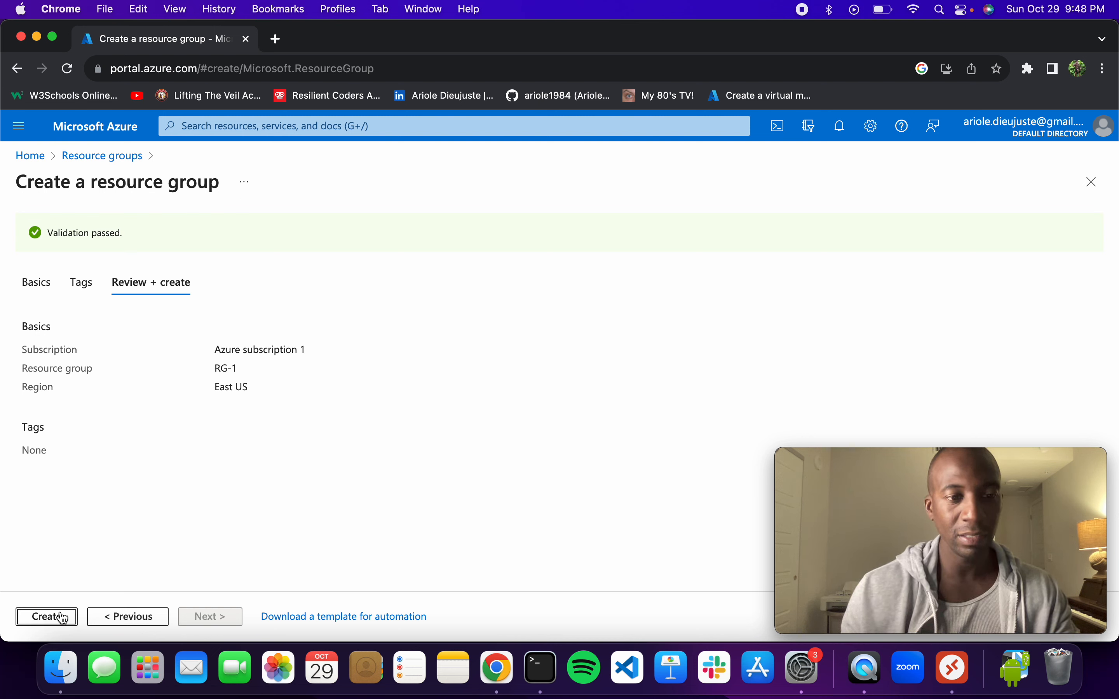
pyautogui.click(53, 617)
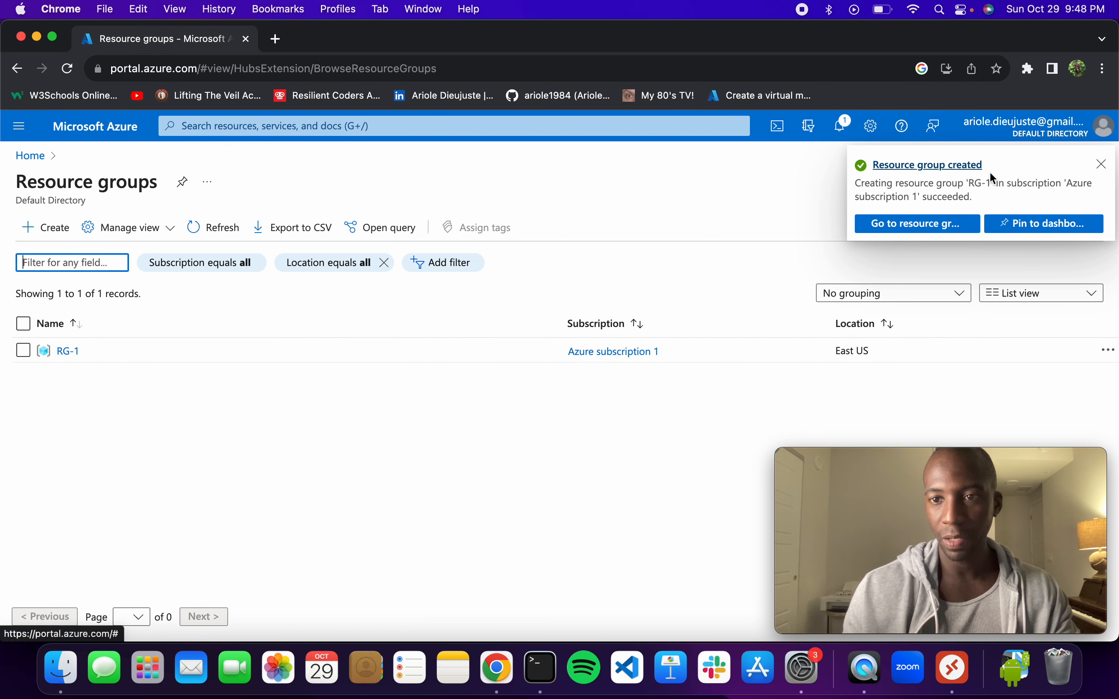
pyautogui.click(464, 423)
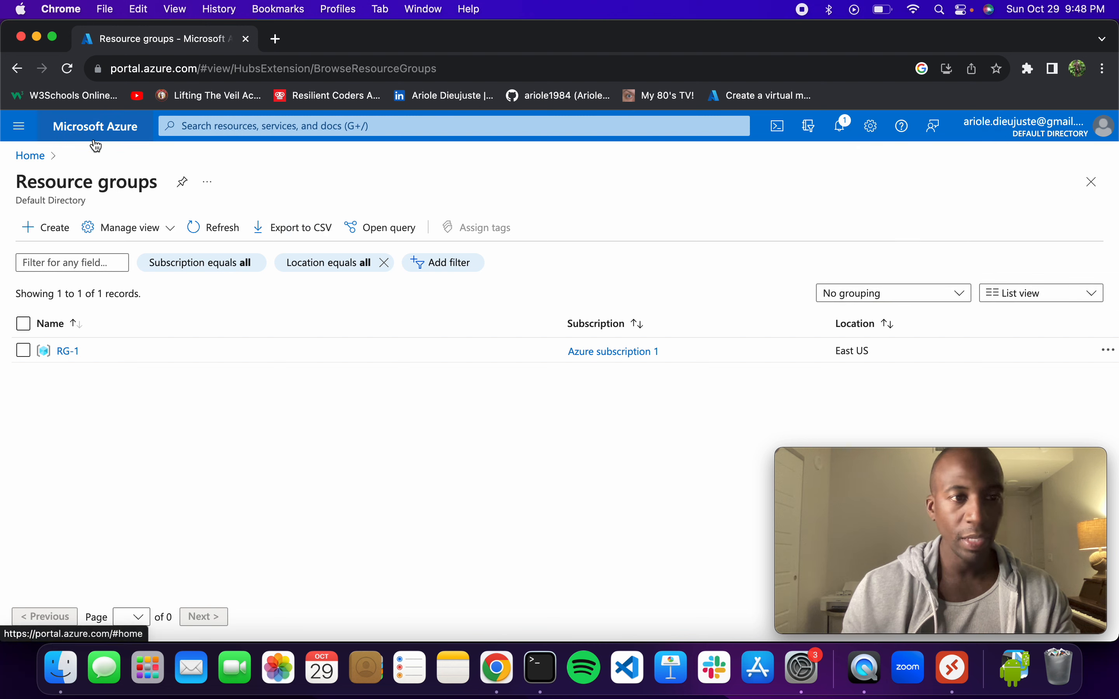
# Step: Go to the Virtual machines service from the home page and start creating an Azure virtual machine
pyautogui.click(32, 158)
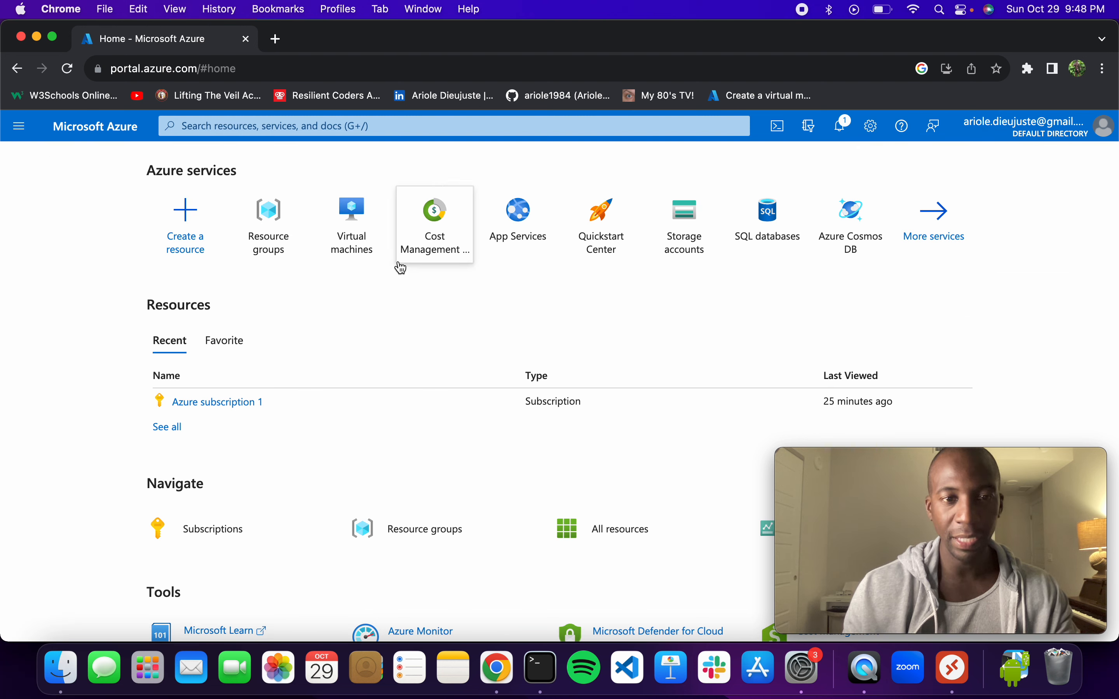
pyautogui.click(352, 238)
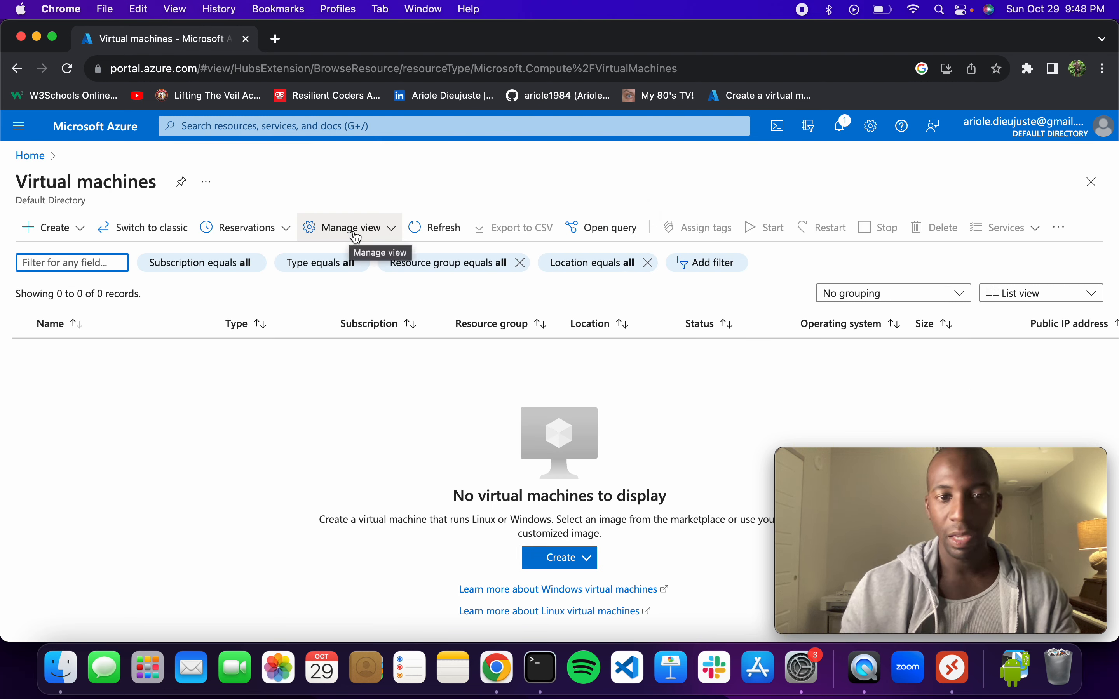
pyautogui.click(568, 566)
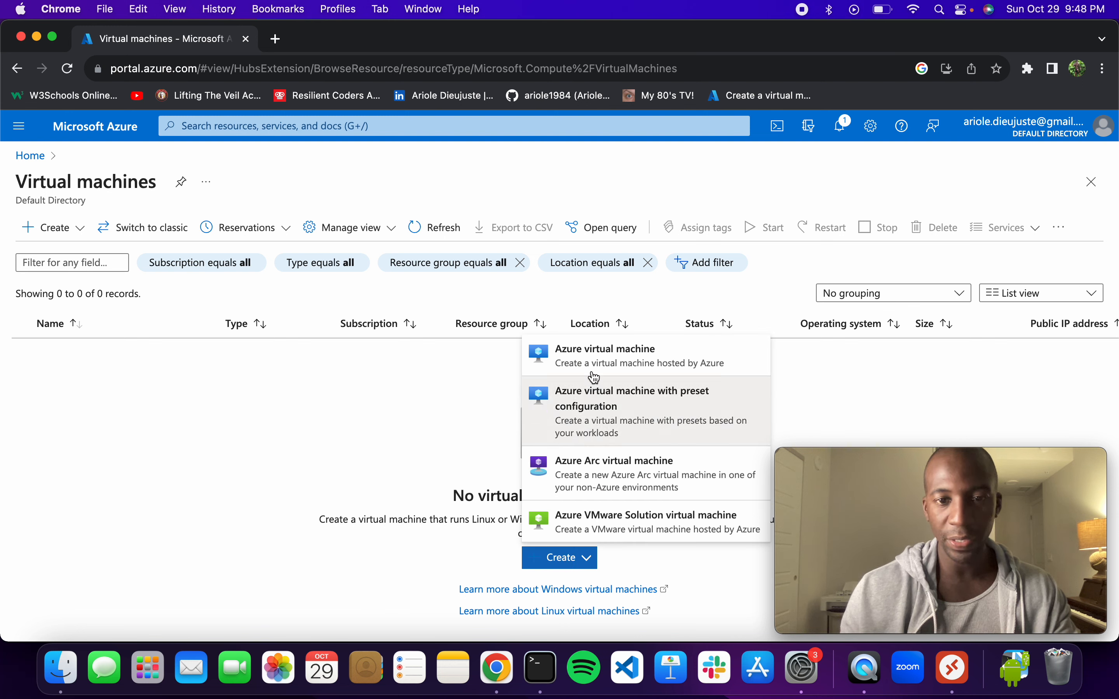
pyautogui.click(621, 363)
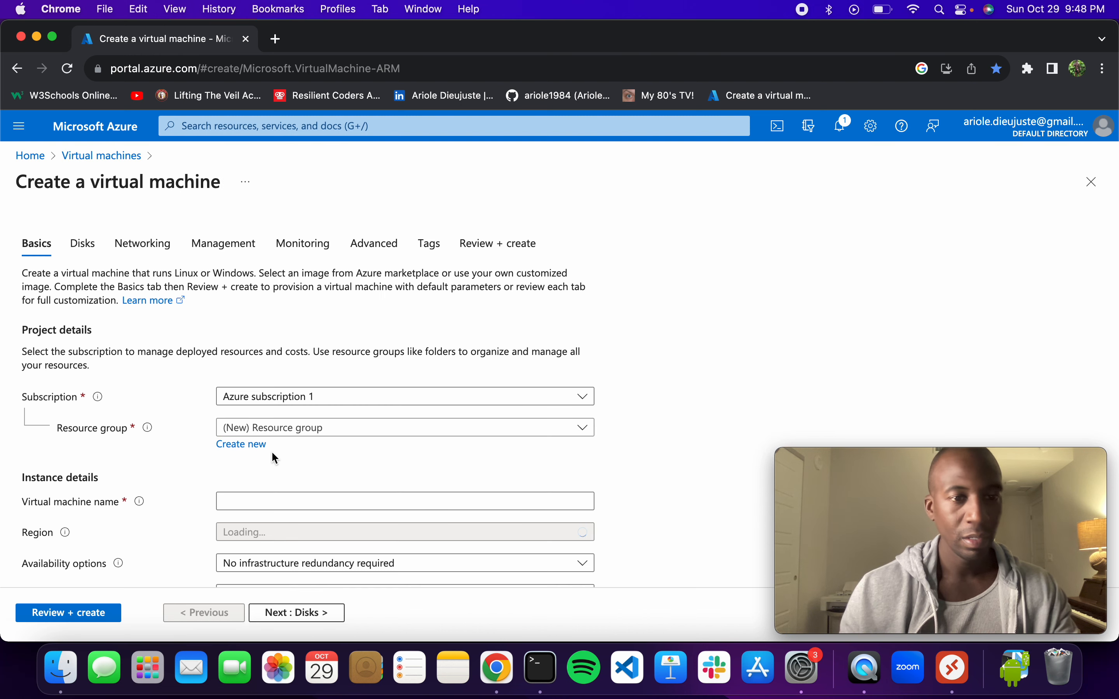
# Step: Assign the new virtual machine to the existing resource group RG-1 in the project details
pyautogui.scroll(-3, 380, 410)
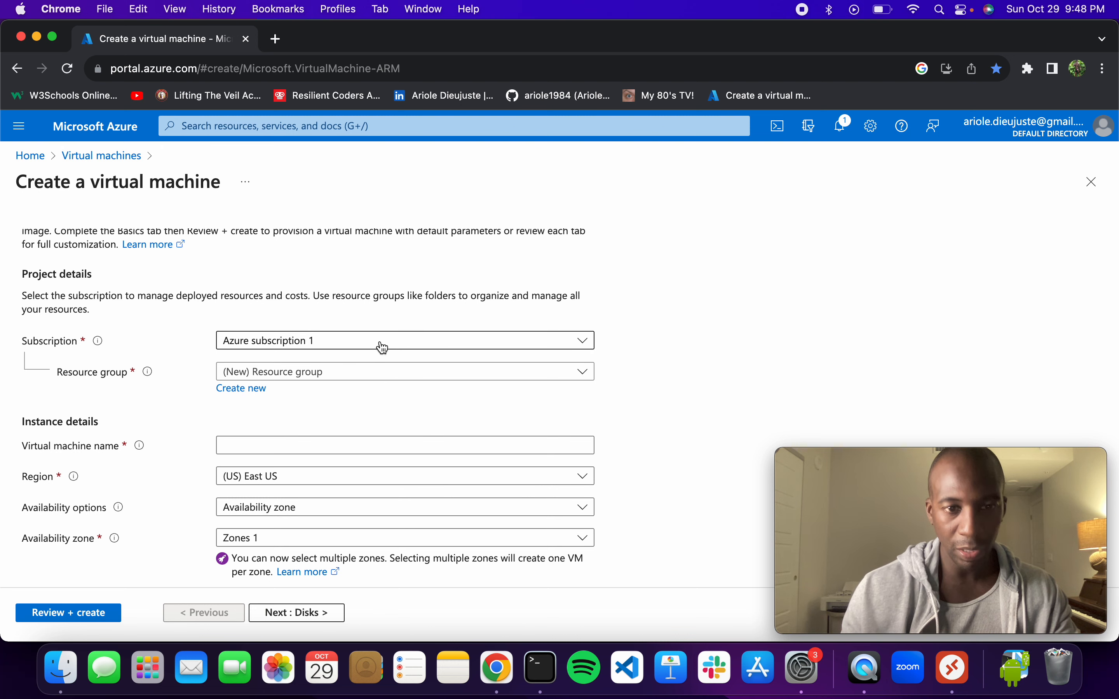
pyautogui.click(332, 342)
pyautogui.click(165, 331)
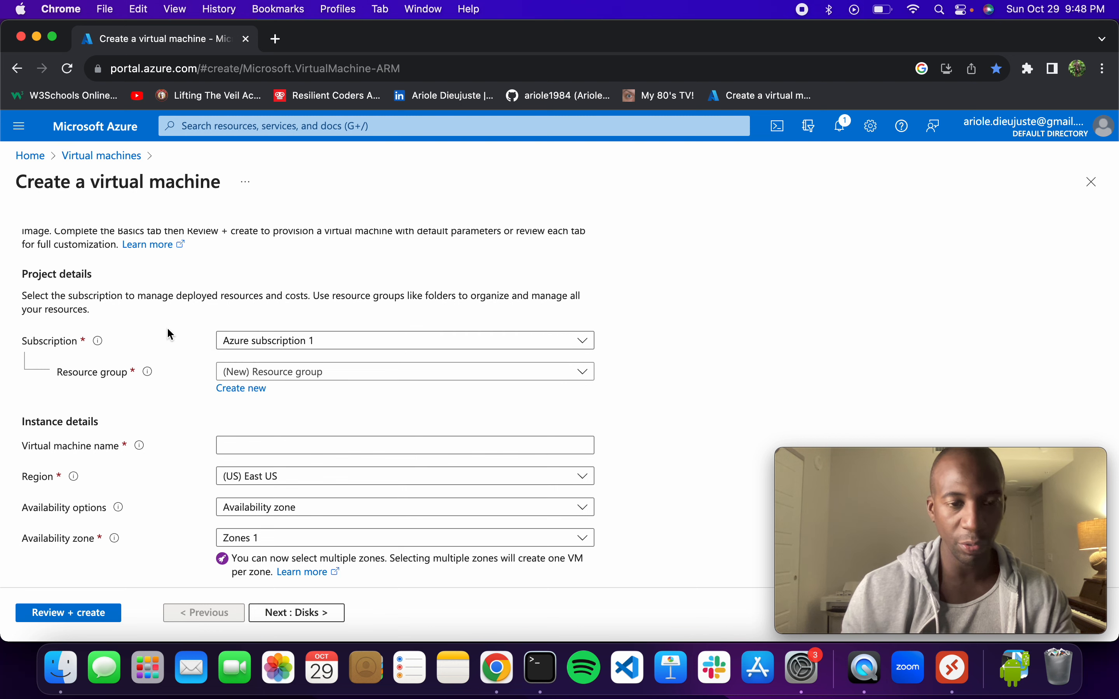
pyautogui.scroll(-1, 194, 340)
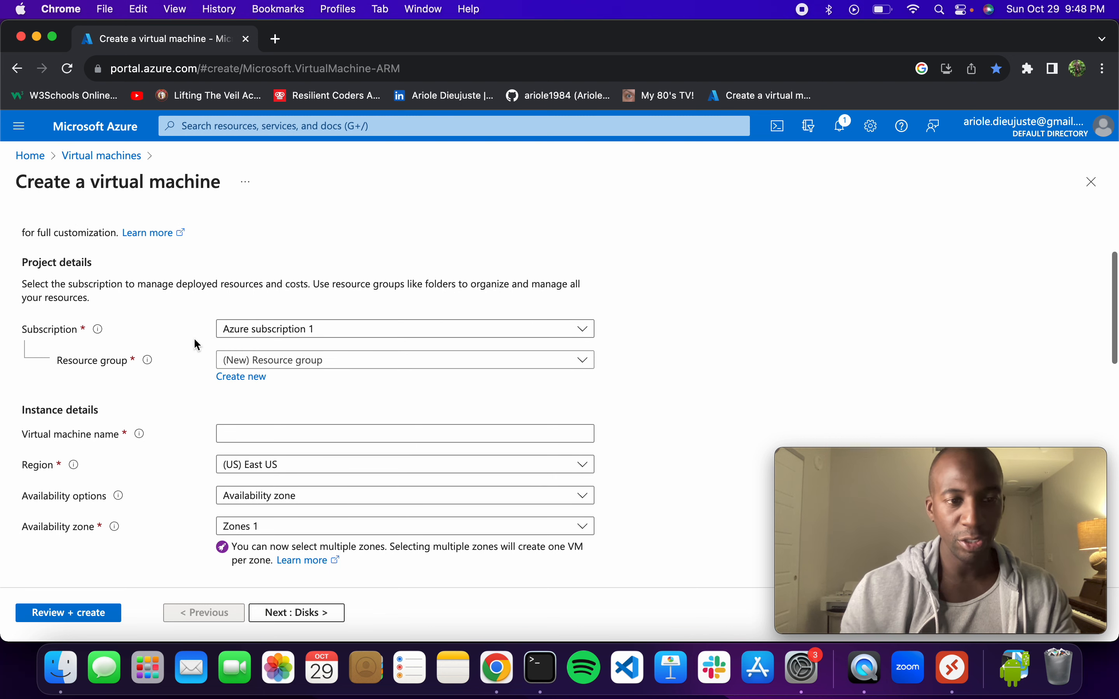
pyautogui.click(320, 366)
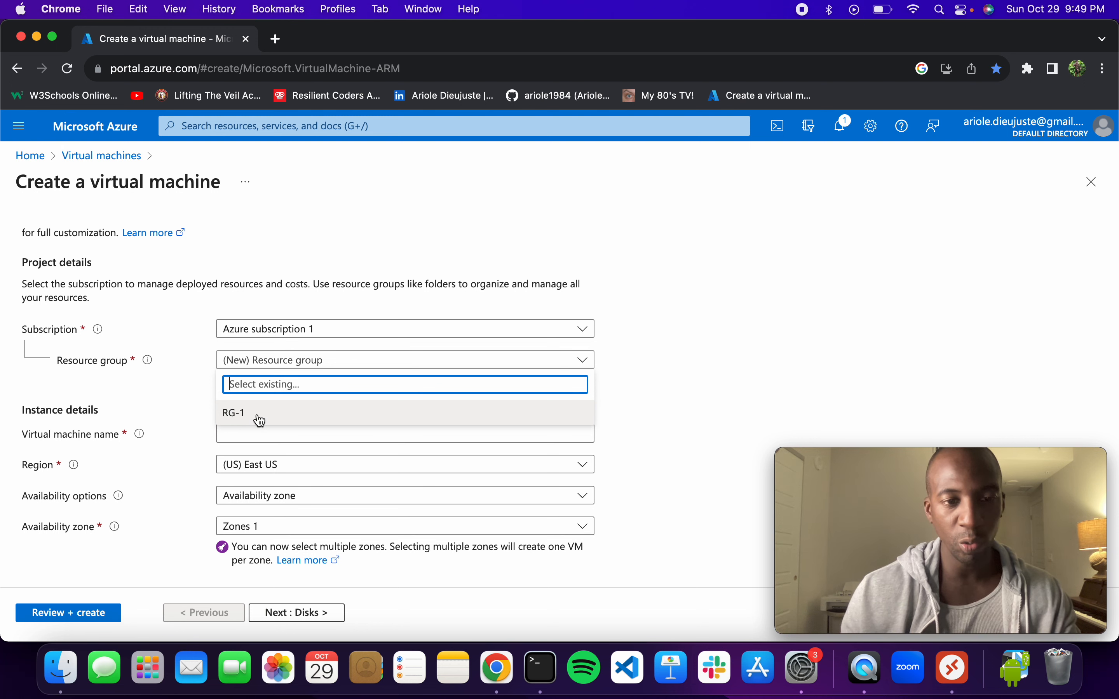
pyautogui.click(240, 414)
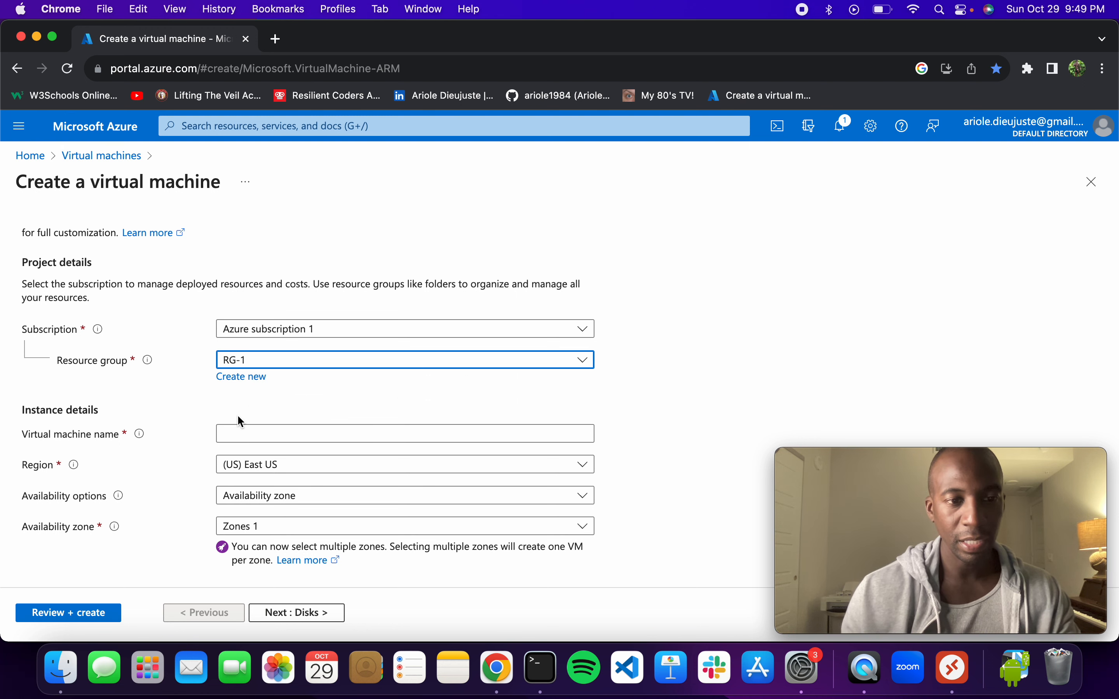
# Step: Name the virtual machine VM1 in the instance details
pyautogui.scroll(-2, 237, 414)
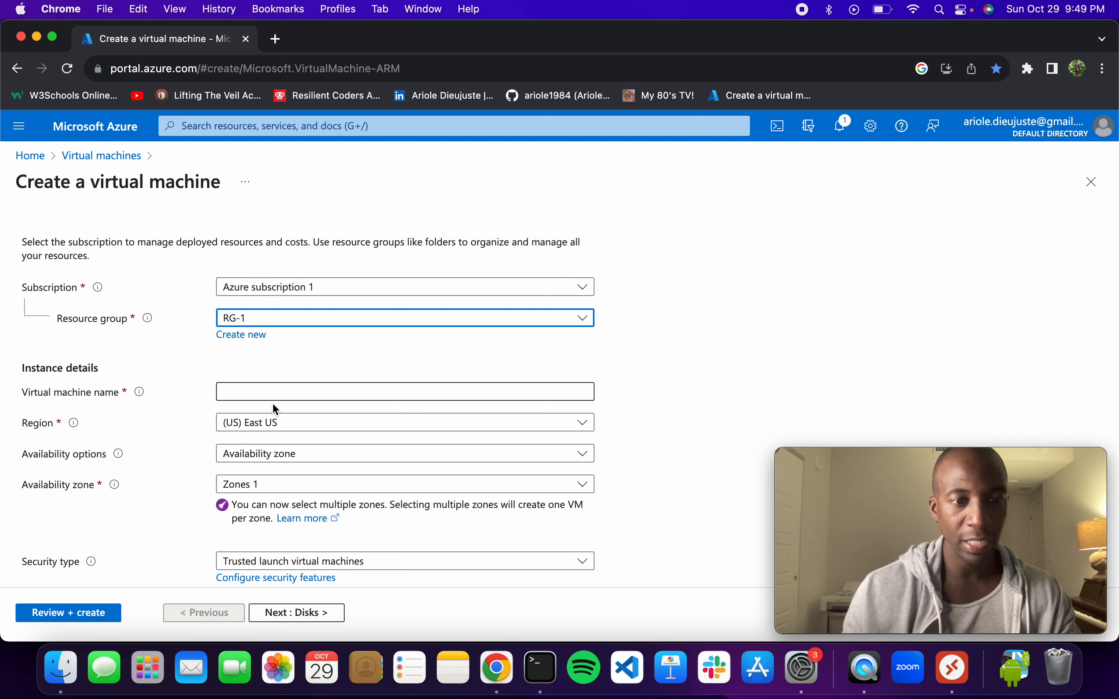
pyautogui.click(288, 397)
pyautogui.write('VM1')
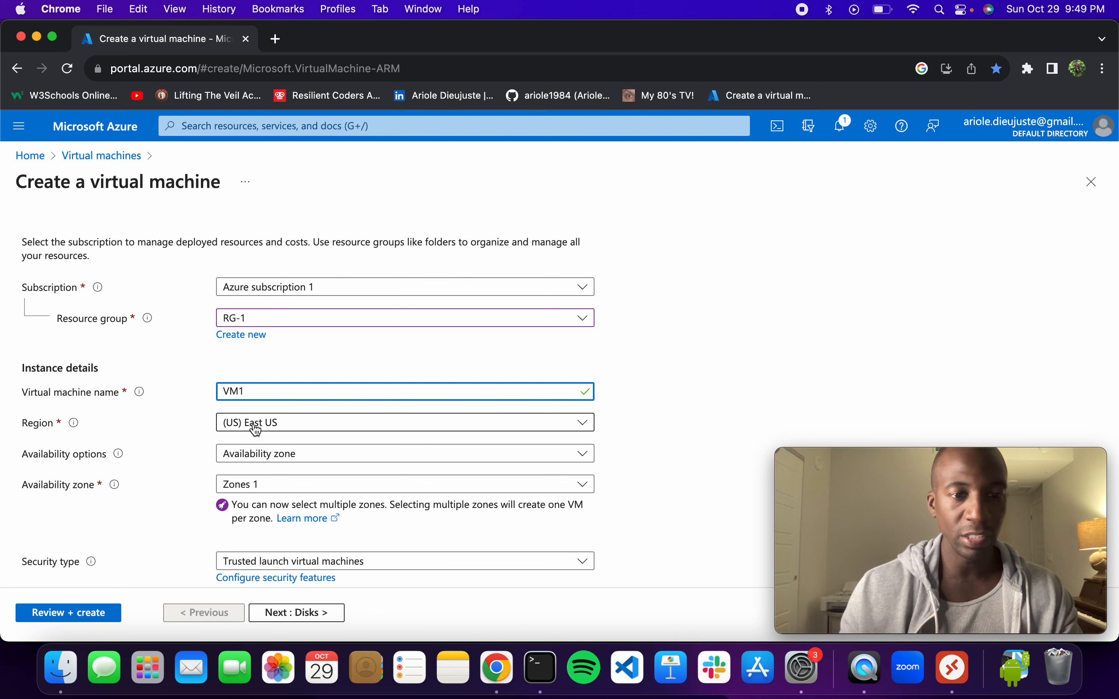
pyautogui.scroll(-2, 257, 430)
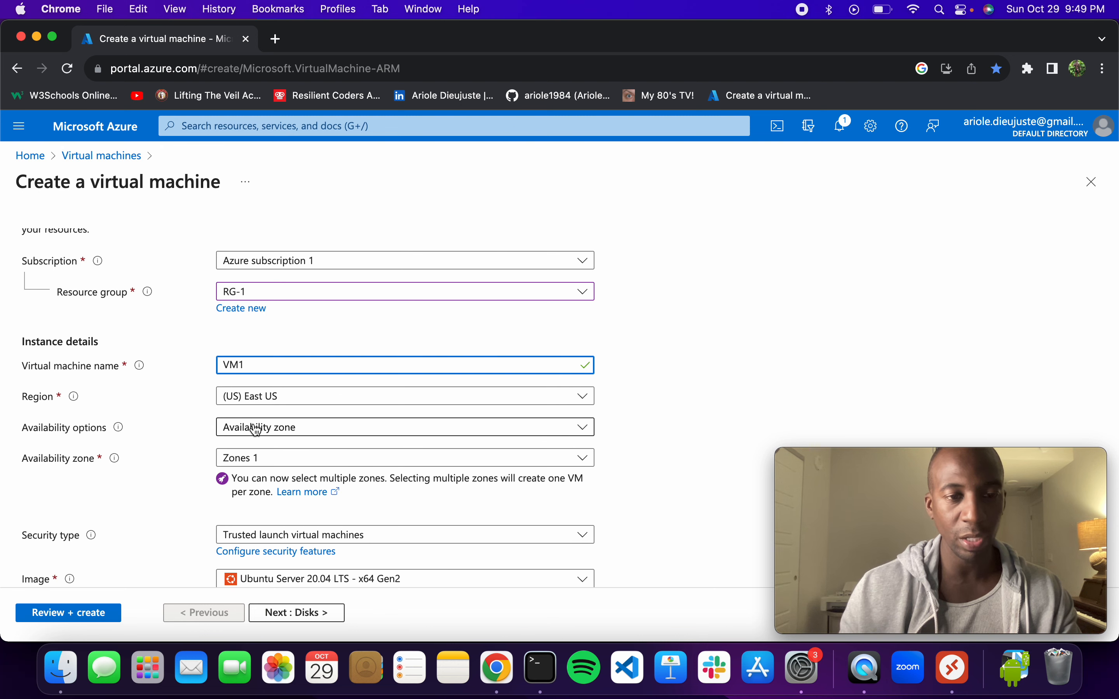
# Step: Choose Windows 10 Pro, version 22H2 - x64 Gen2 as the virtual machine's image
pyautogui.scroll(-2, 257, 430)
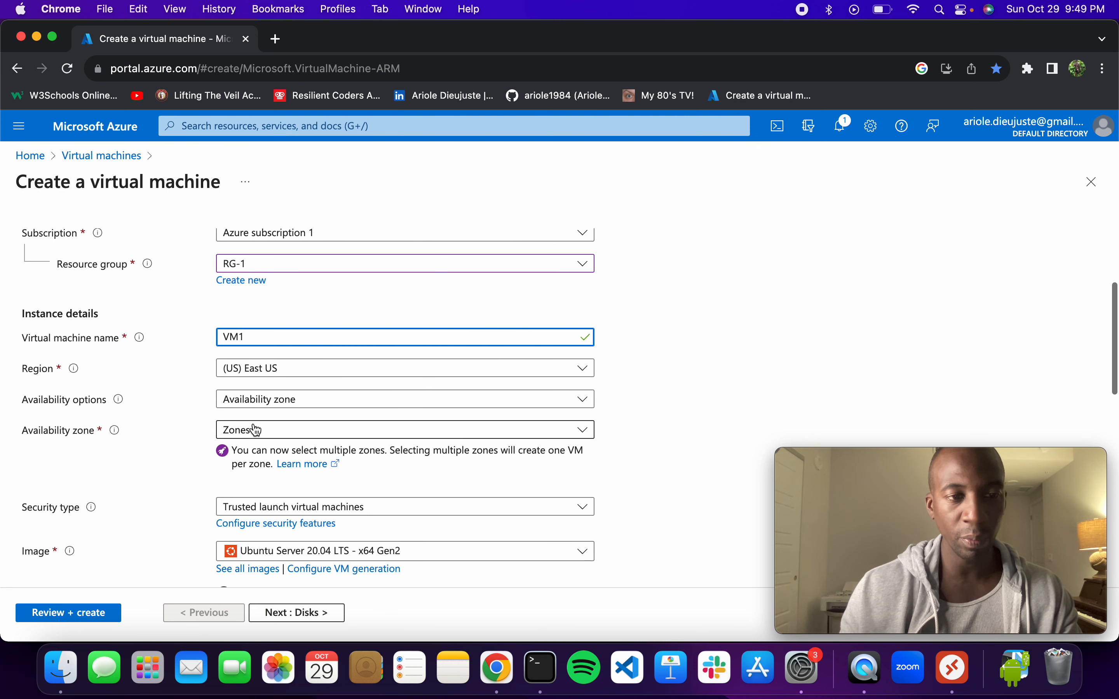
pyautogui.scroll(-1, 249, 432)
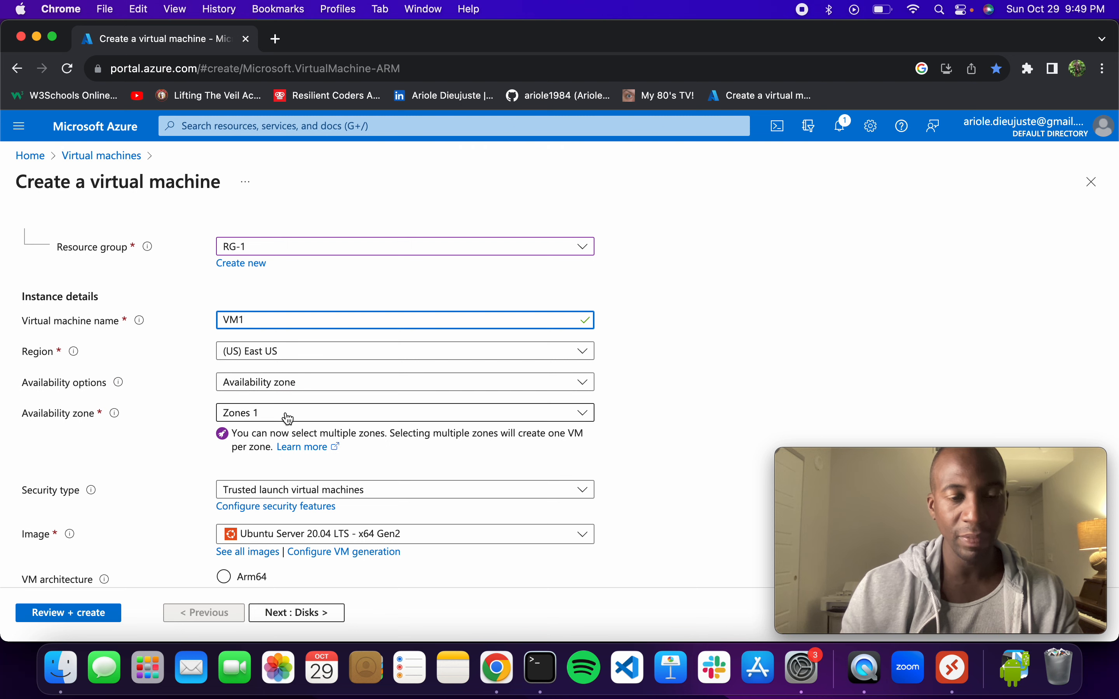
pyautogui.scroll(-3, 287, 419)
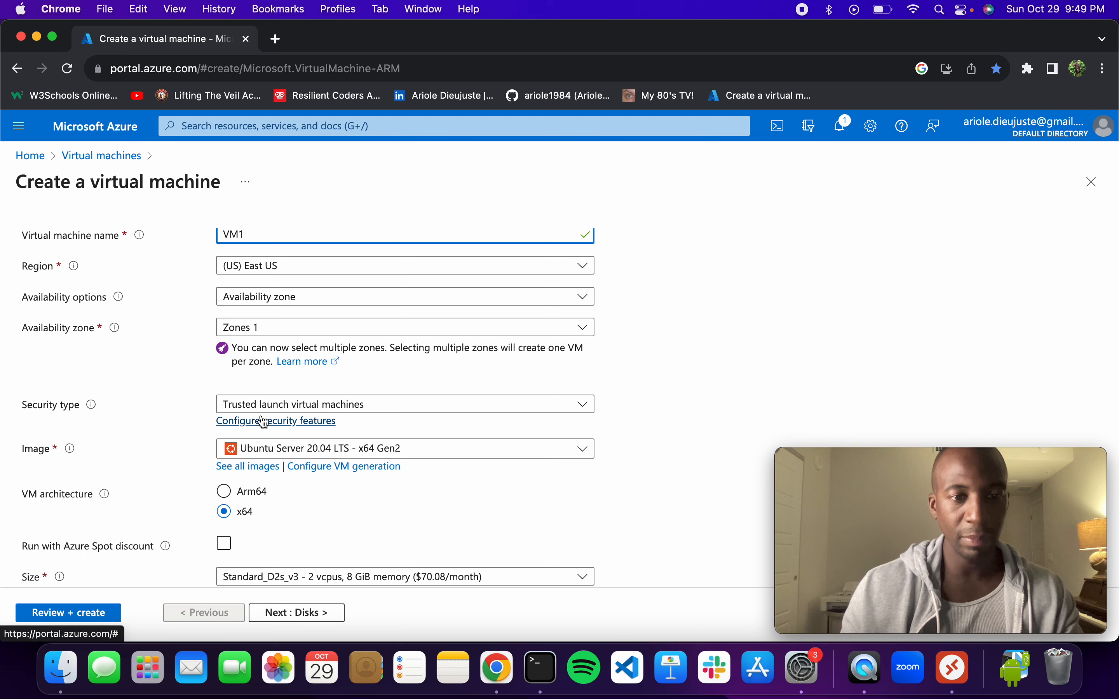
pyautogui.scroll(-3, 92, 403)
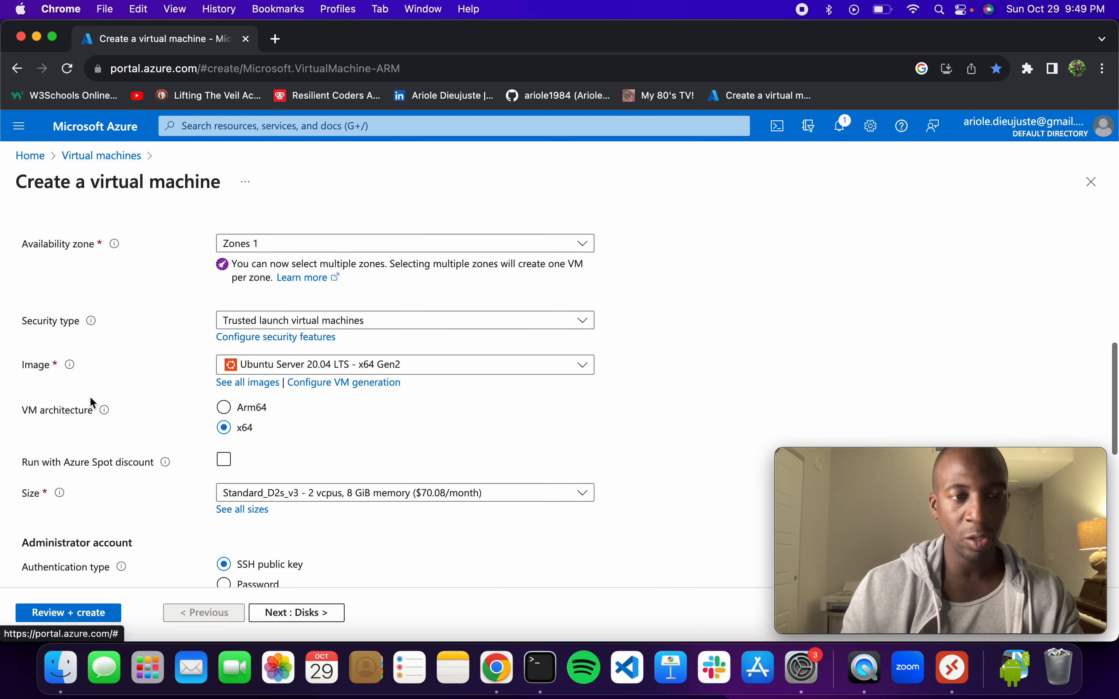
pyautogui.click(289, 365)
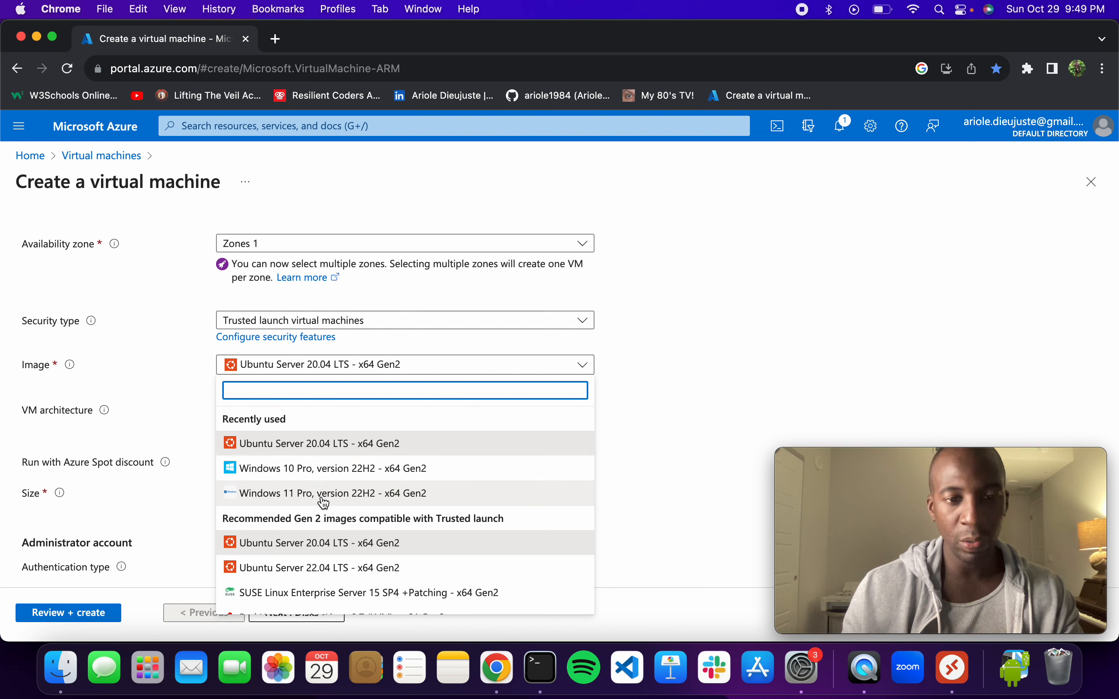
pyautogui.click(332, 468)
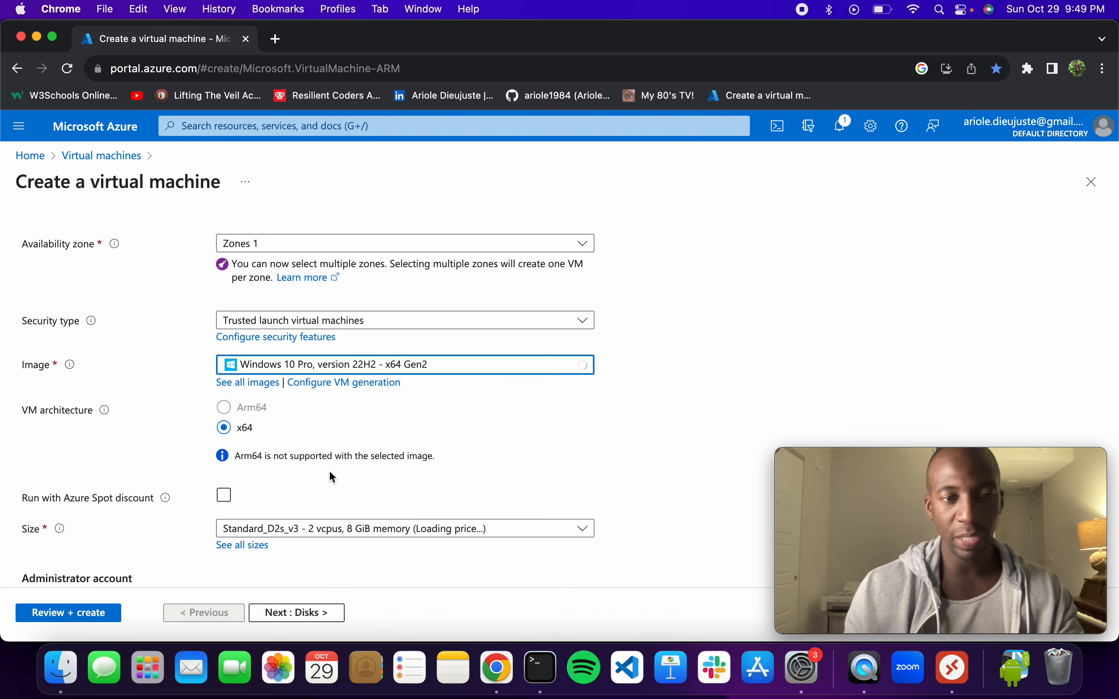
# Step: Select the Standard_D2s_v3 size with 2 vcpus and 8 GiB memory for the virtual machine
pyautogui.scroll(-3, 331, 476)
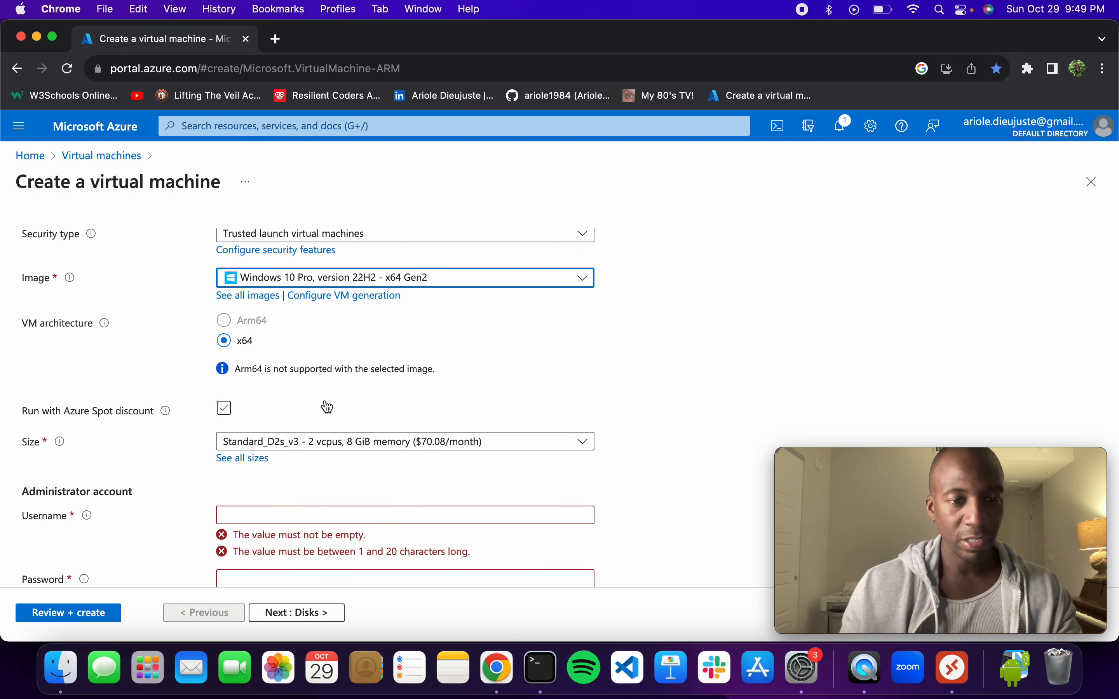
pyautogui.click(378, 443)
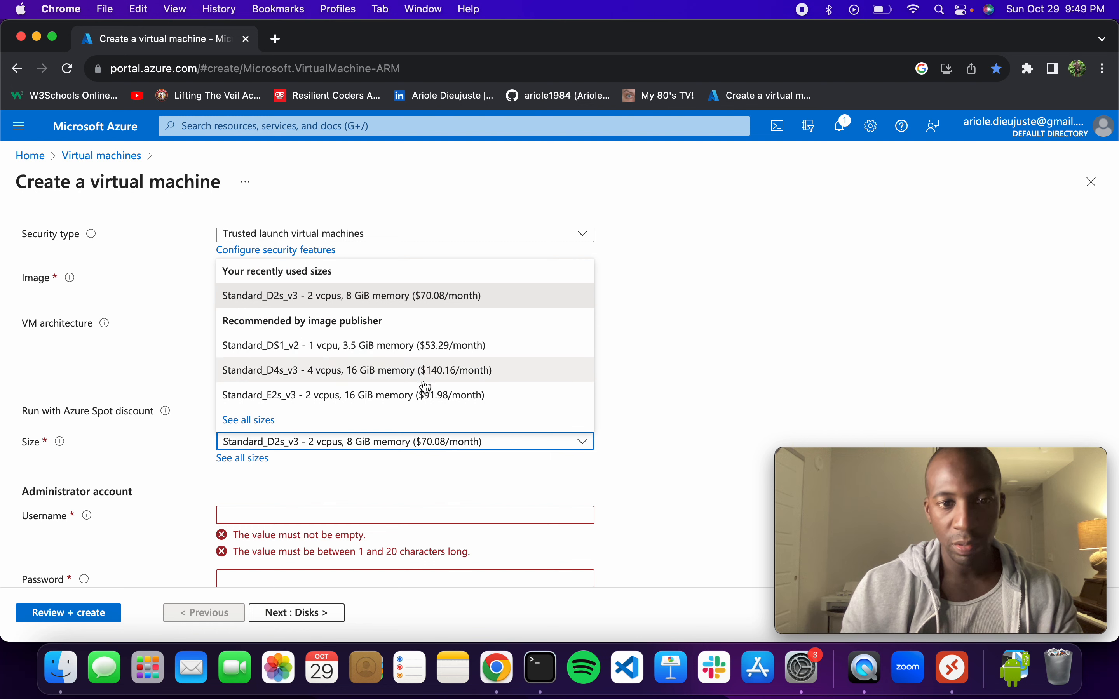
pyautogui.click(423, 301)
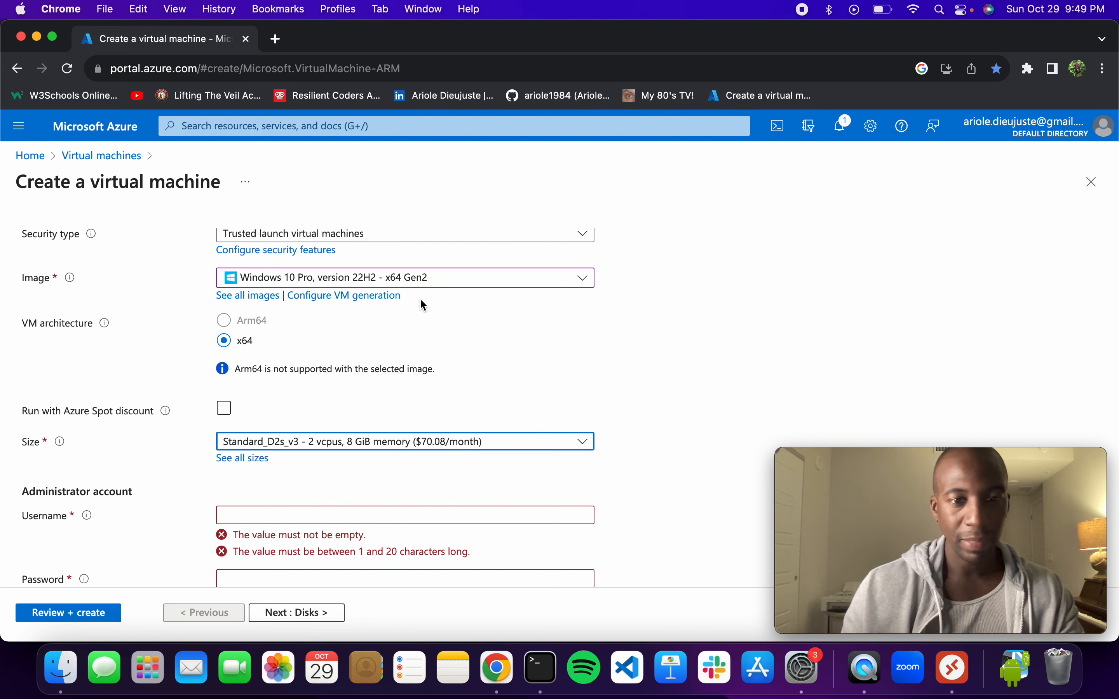
pyautogui.click(467, 445)
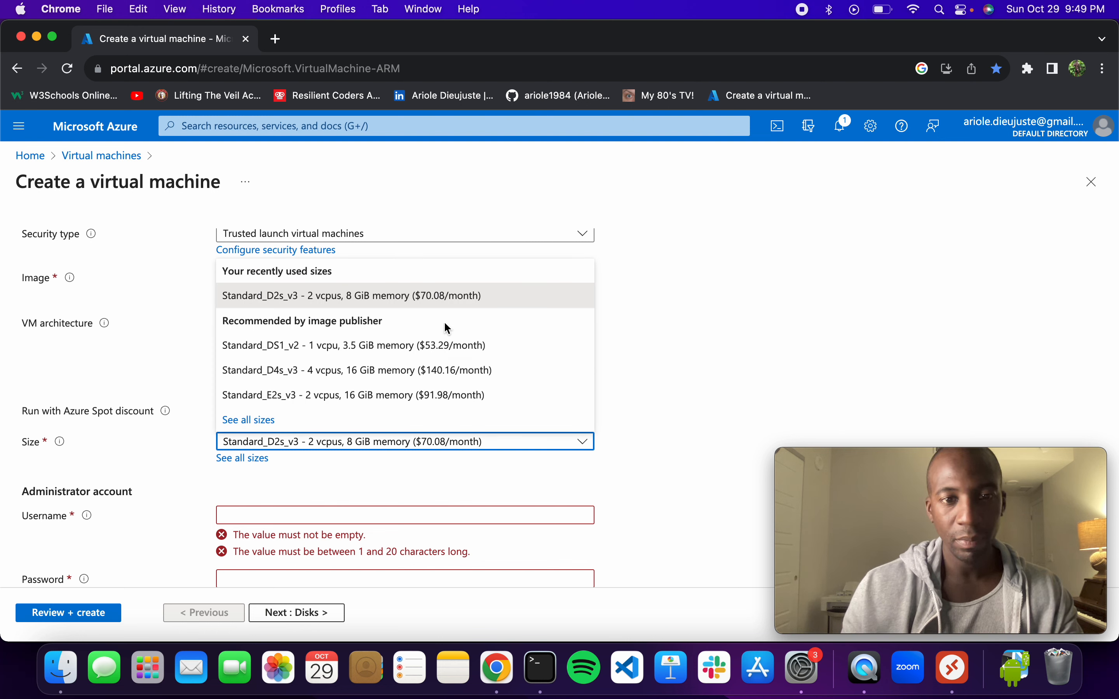
pyautogui.click(429, 301)
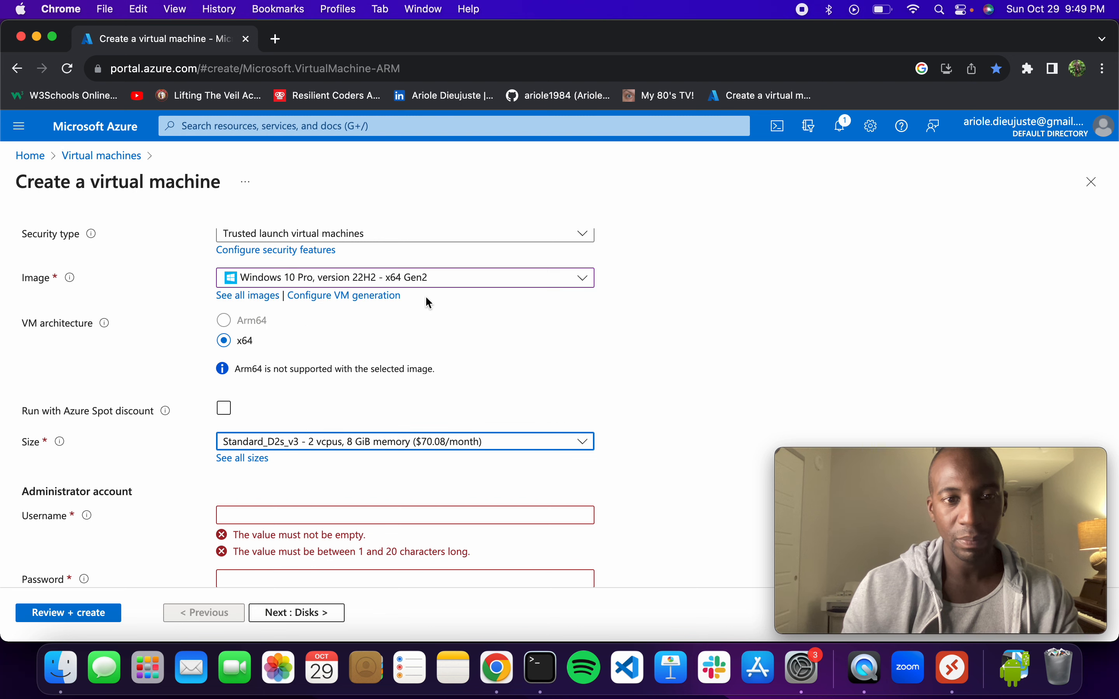
# Step: Fill in the administrator account's username and password, and repeat the password in the confirmation field
pyautogui.scroll(-3, 290, 501)
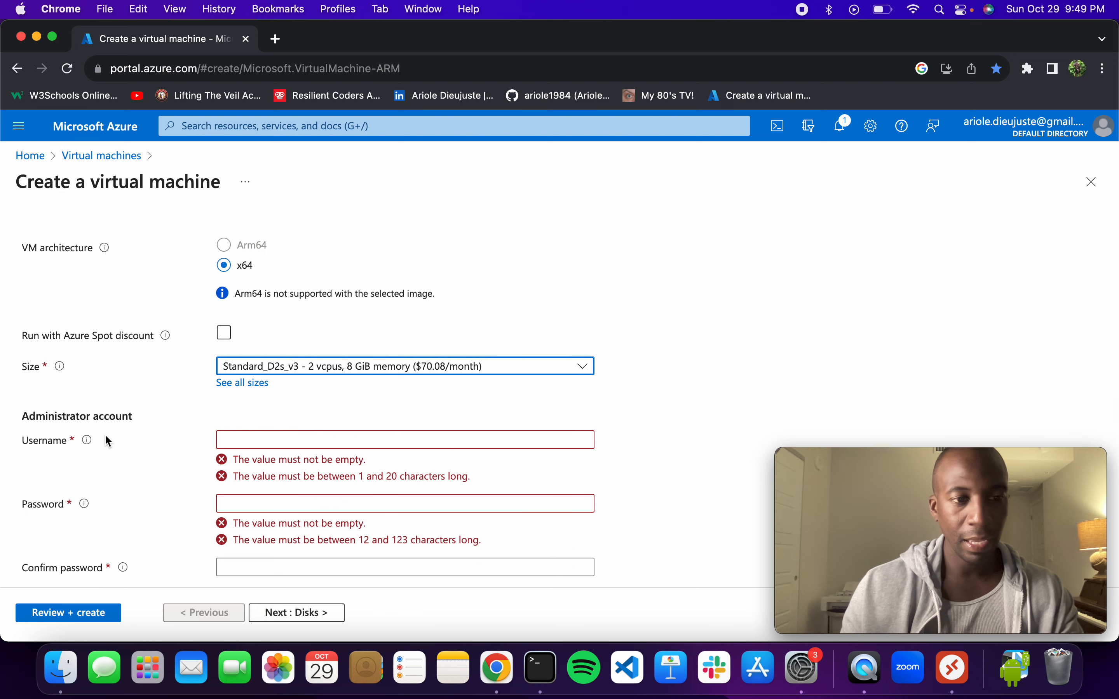
pyautogui.click(281, 439)
pyautogui.write('ariole1984')
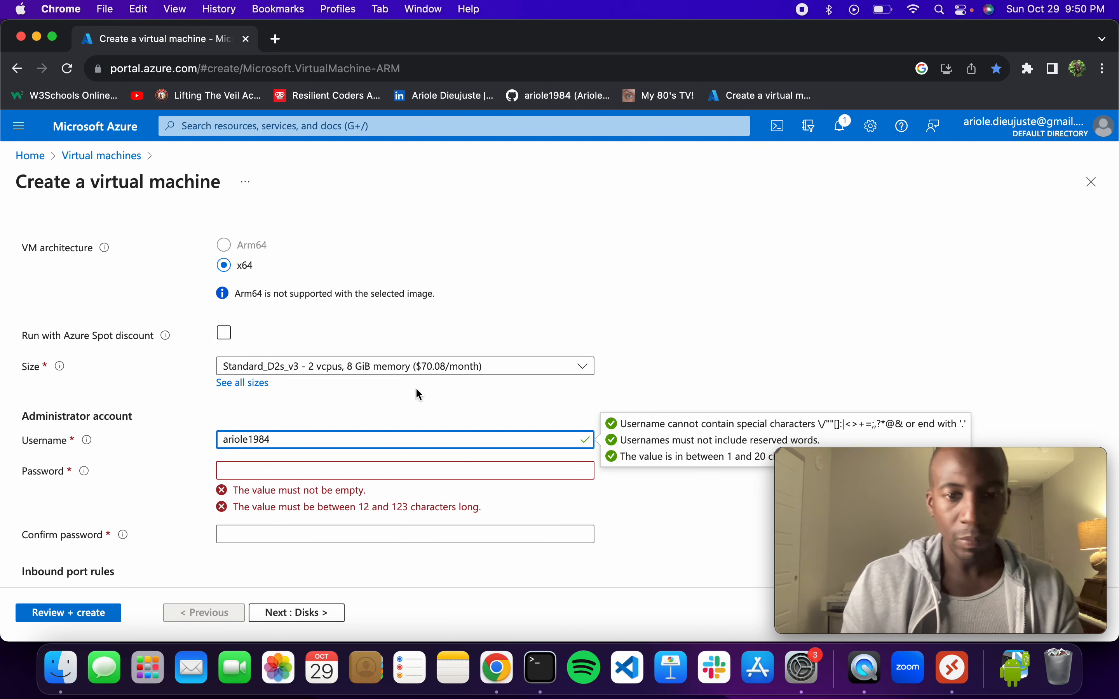
pyautogui.click(262, 468)
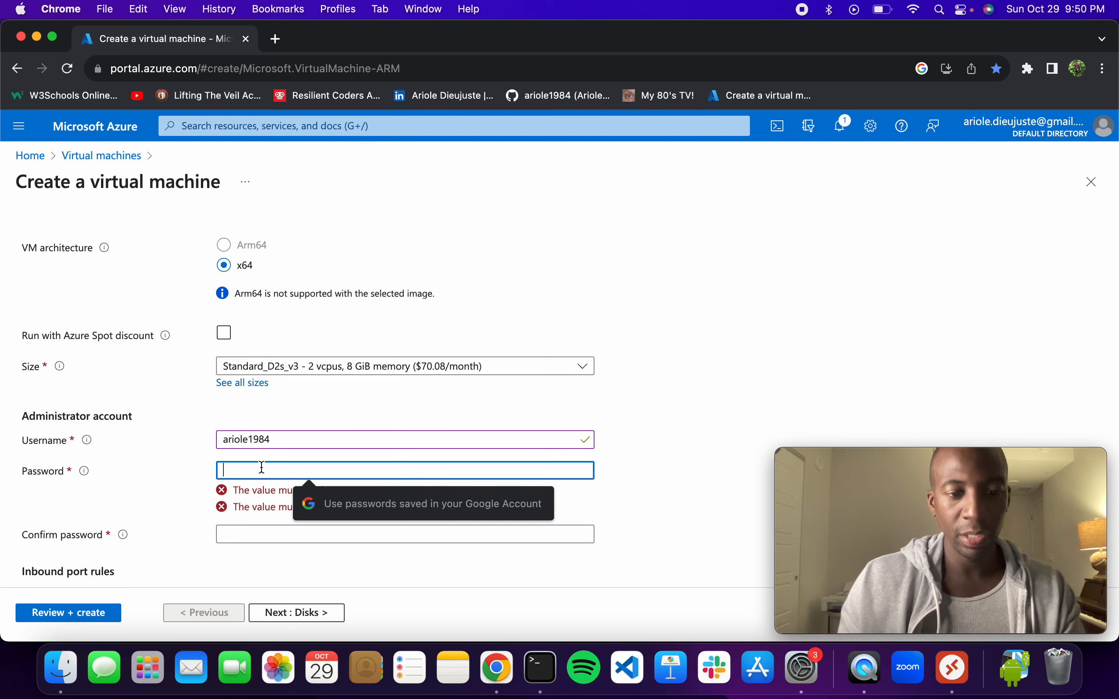
pyautogui.write('••')
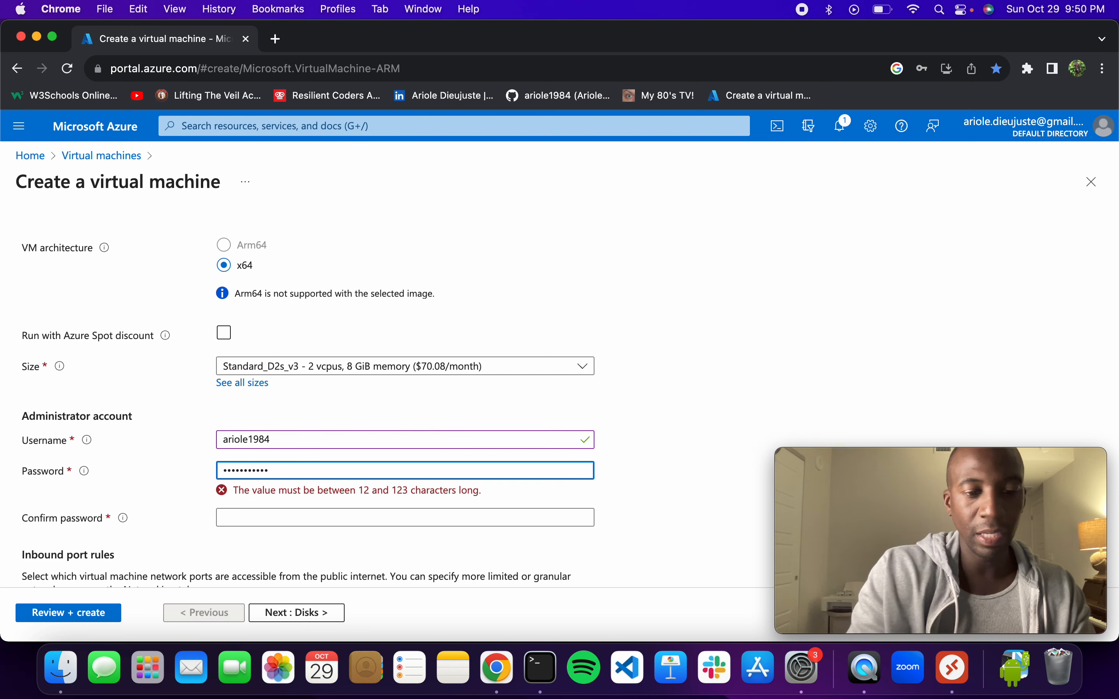
pyautogui.click(285, 507)
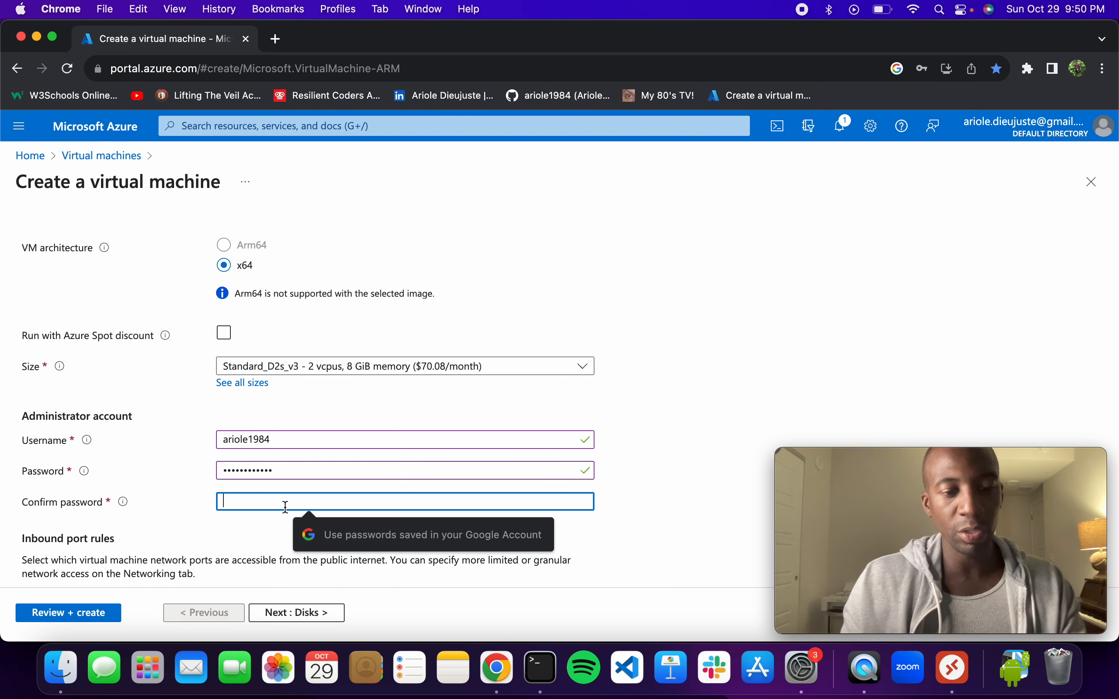
pyautogui.write('••')
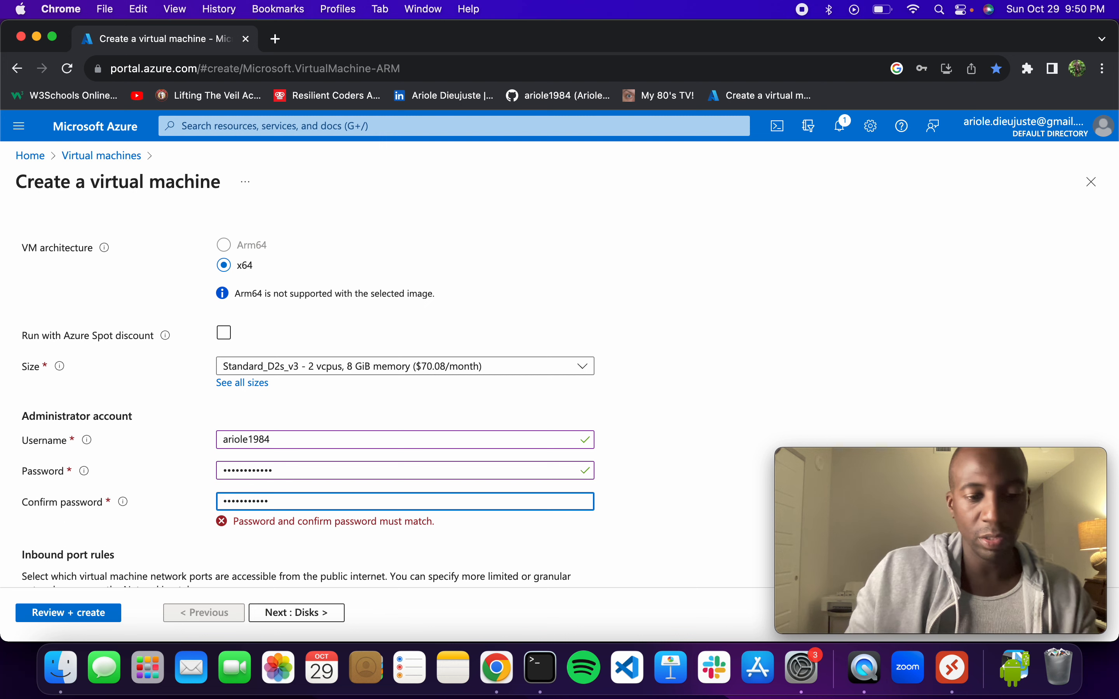
pyautogui.write('•')
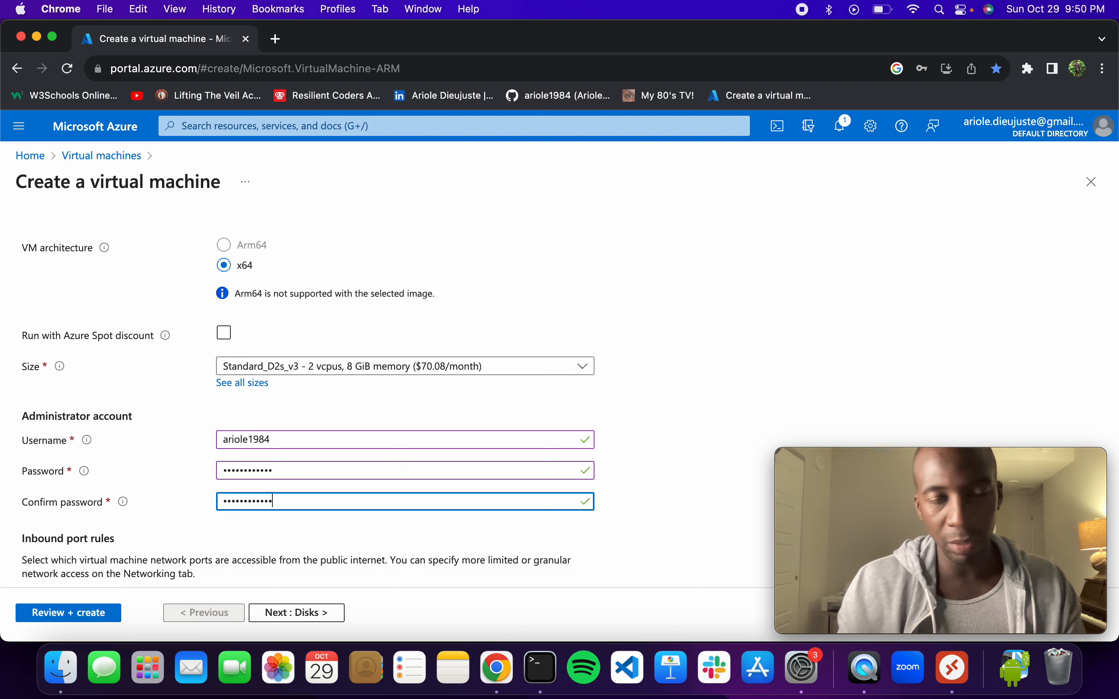
# Step: Confirm having an eligible Windows 10/11 license with multi-tenant hosting rights in the licensing section
pyautogui.scroll(-2, 277, 489)
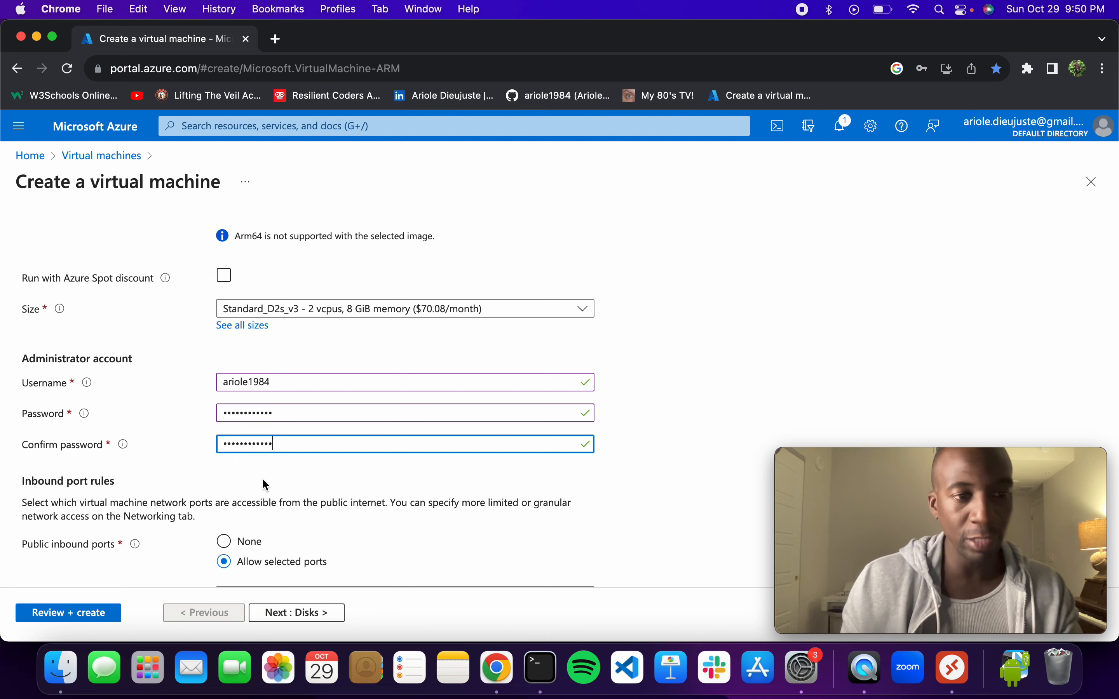
pyautogui.scroll(-2, 263, 481)
pyautogui.scroll(-2, 254, 342)
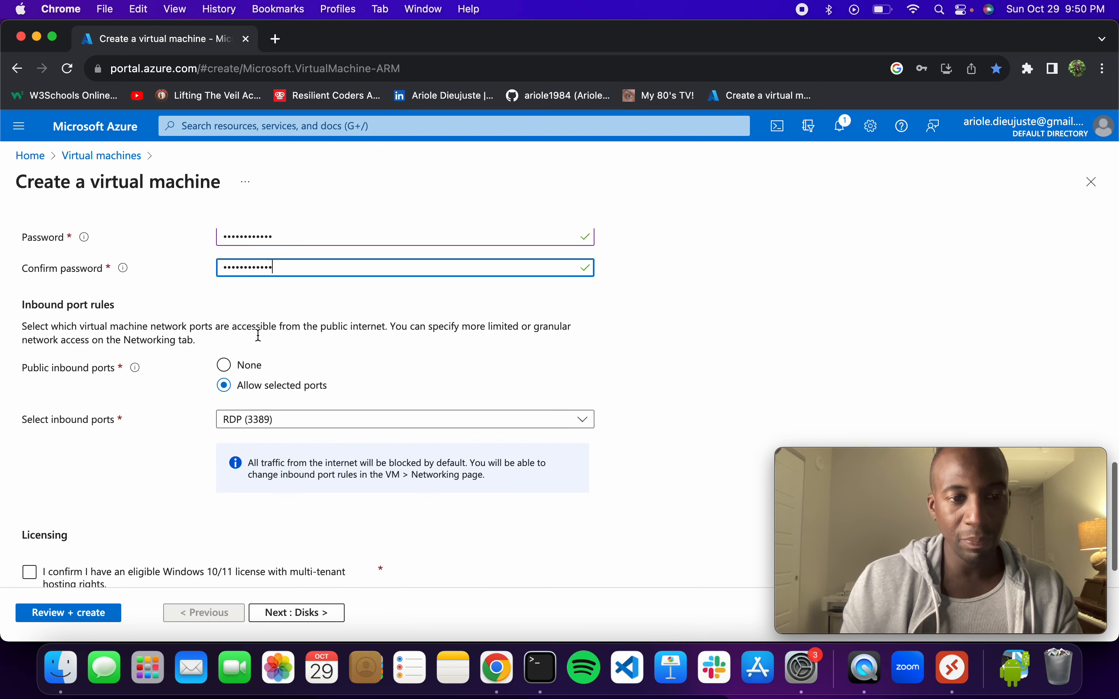
pyautogui.scroll(-1, 252, 351)
pyautogui.scroll(-2, 241, 387)
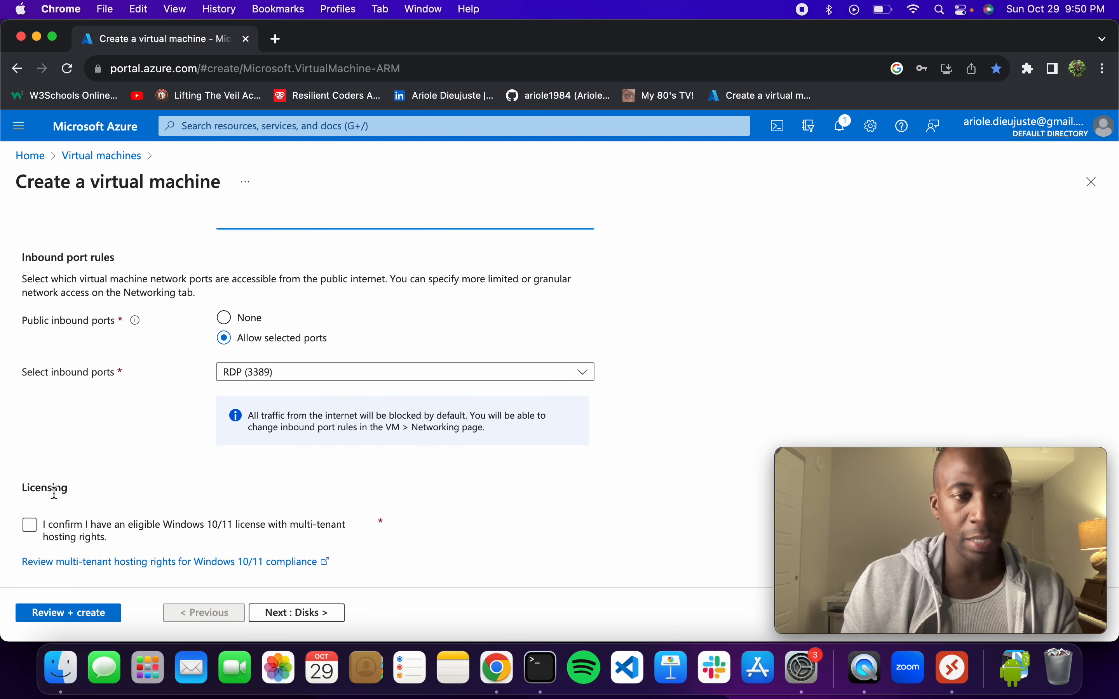
pyautogui.click(30, 527)
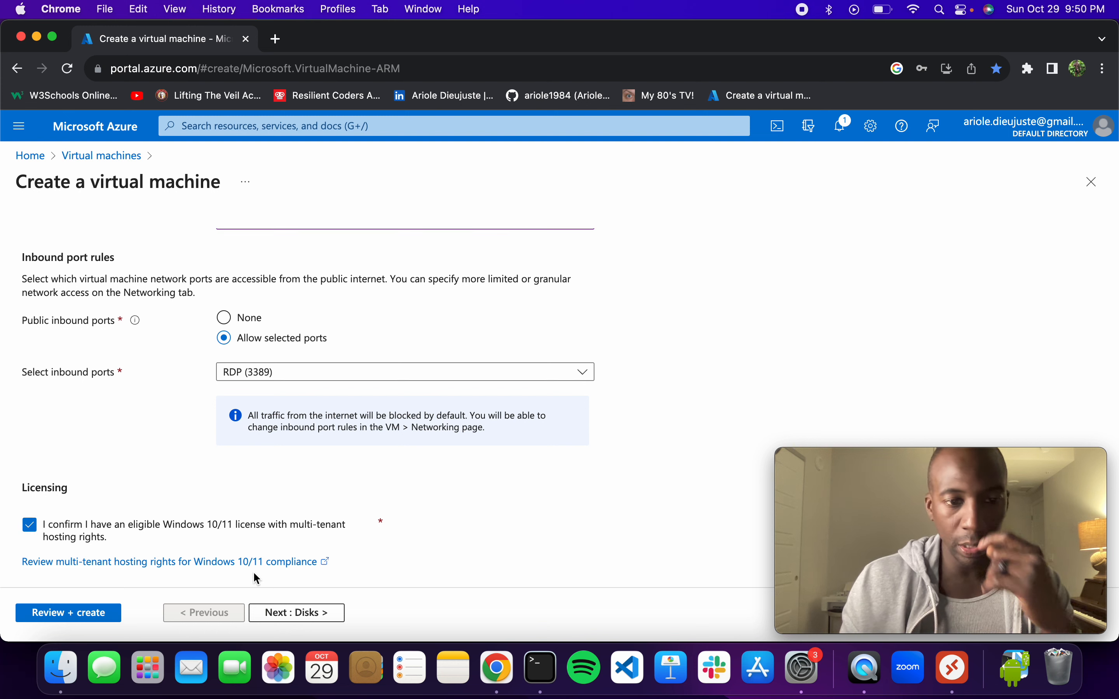
# Step: Continue to the disk and networking settings of the virtual machine, keeping their default options
pyautogui.click(299, 616)
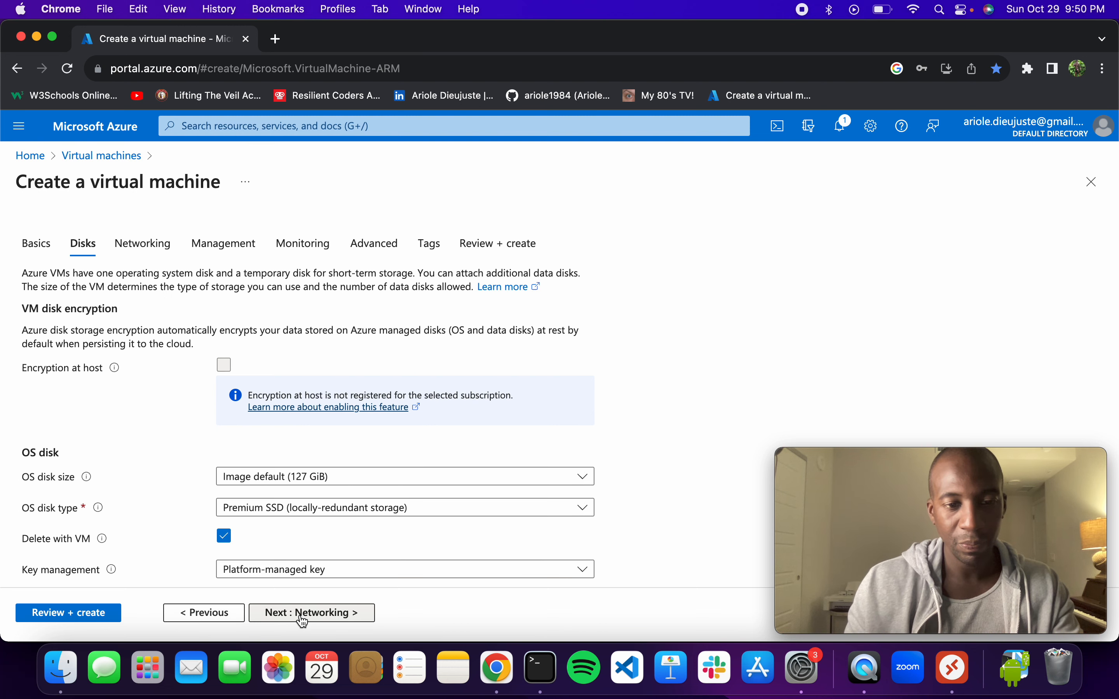
pyautogui.click(300, 616)
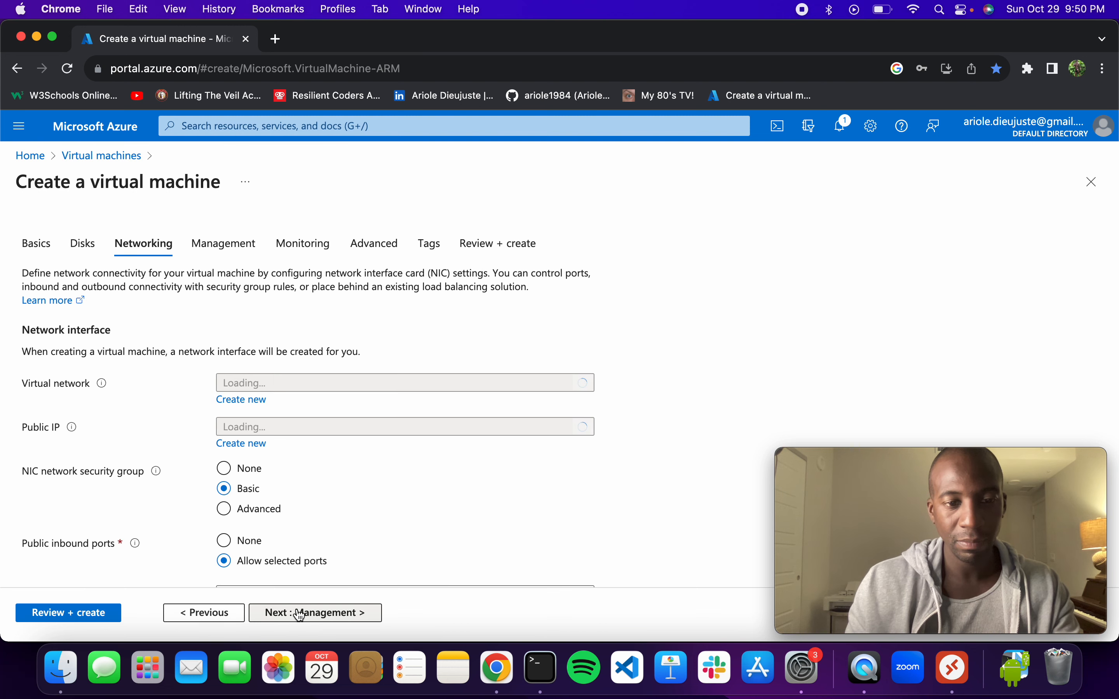
pyautogui.scroll(-2, 180, 584)
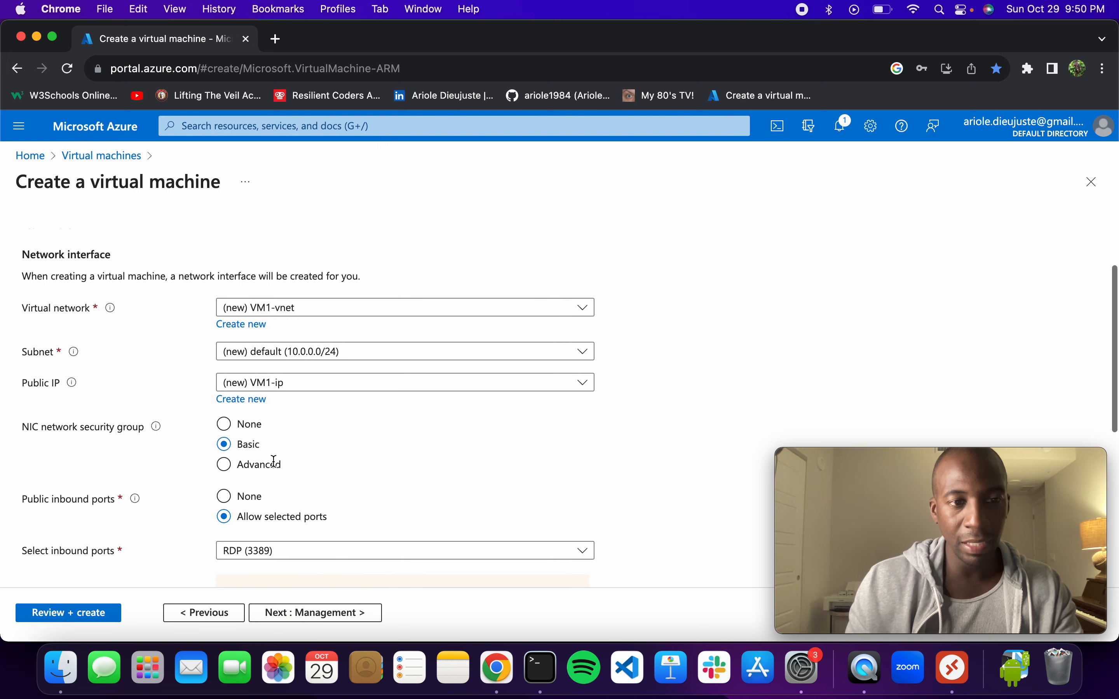
pyautogui.scroll(2, 274, 462)
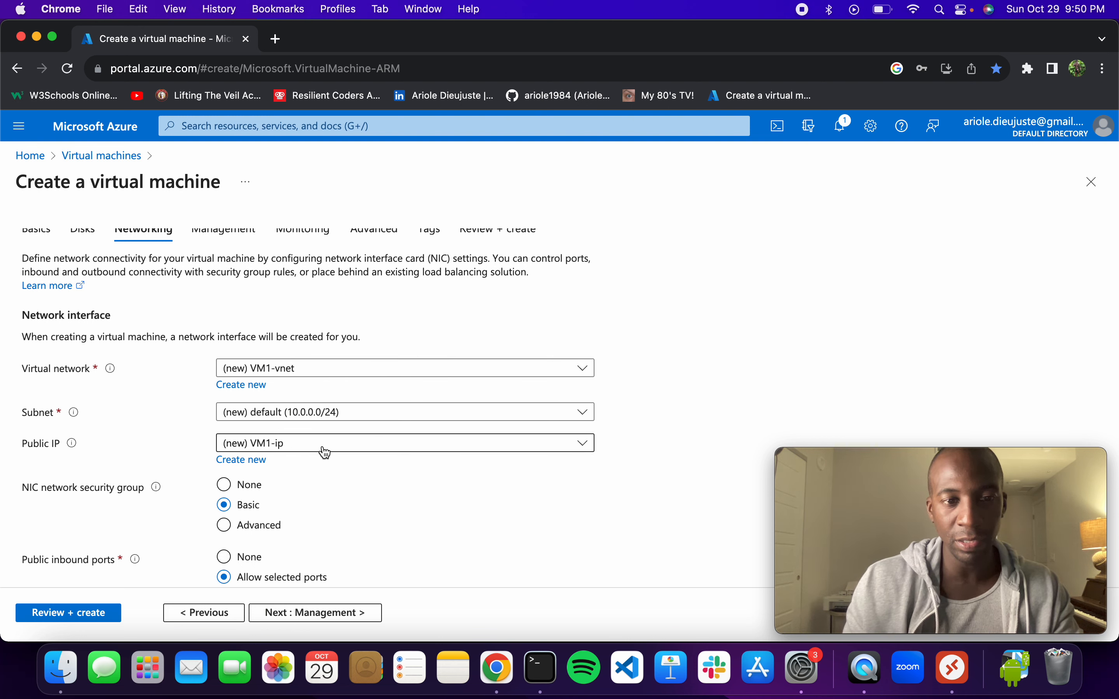
pyautogui.scroll(-10, 316, 471)
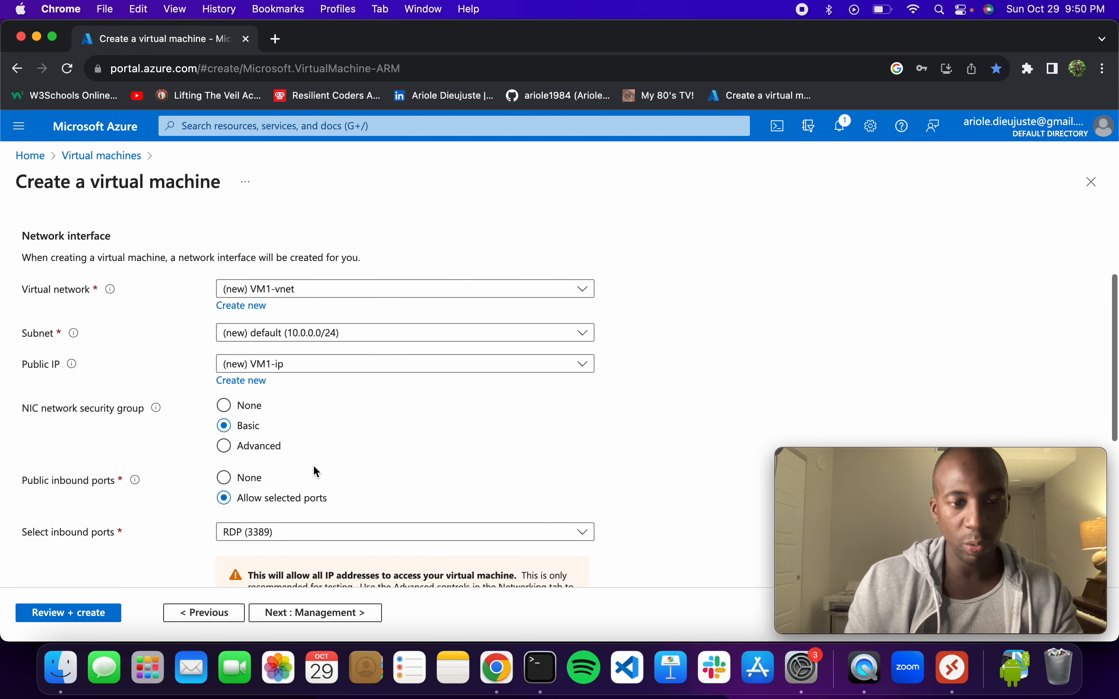
pyautogui.scroll(-3, 313, 467)
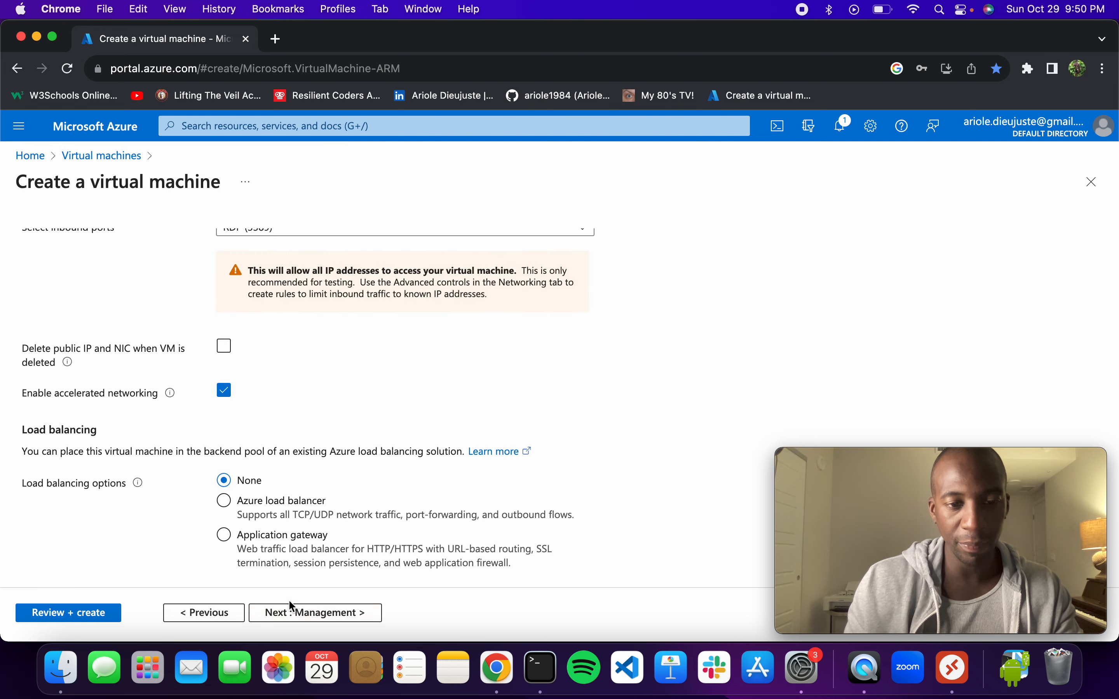
# Step: Keep the defaults on the remaining configuration pages, and create the virtual machine from the final review
pyautogui.click(318, 615)
pyautogui.click(320, 614)
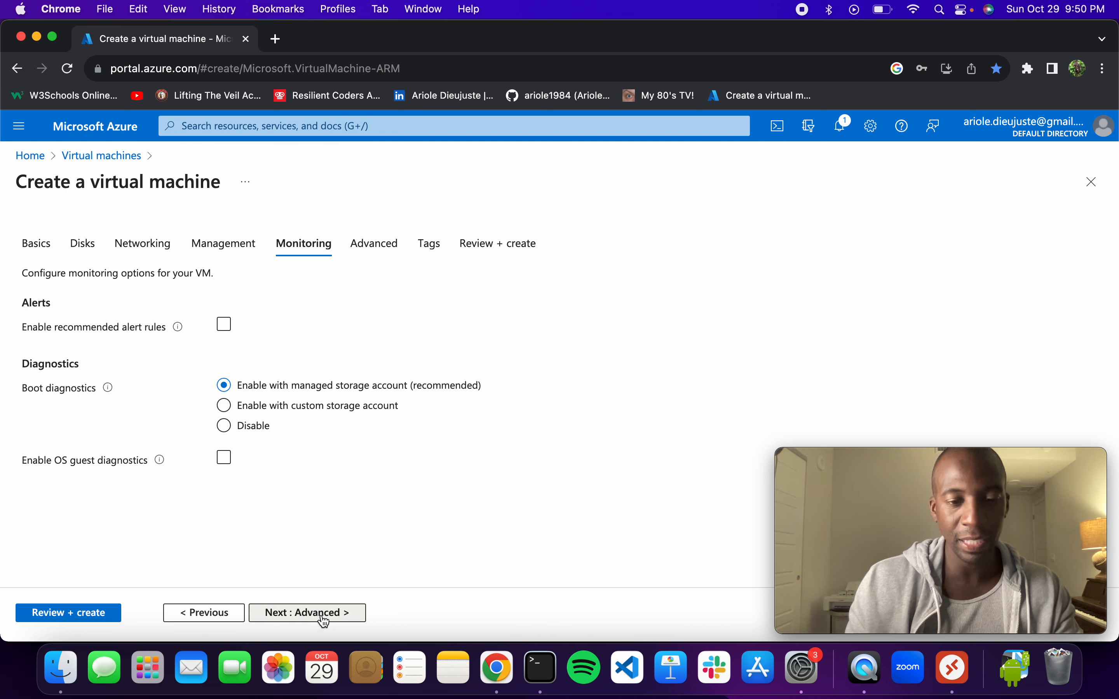
pyautogui.click(325, 615)
pyautogui.click(324, 618)
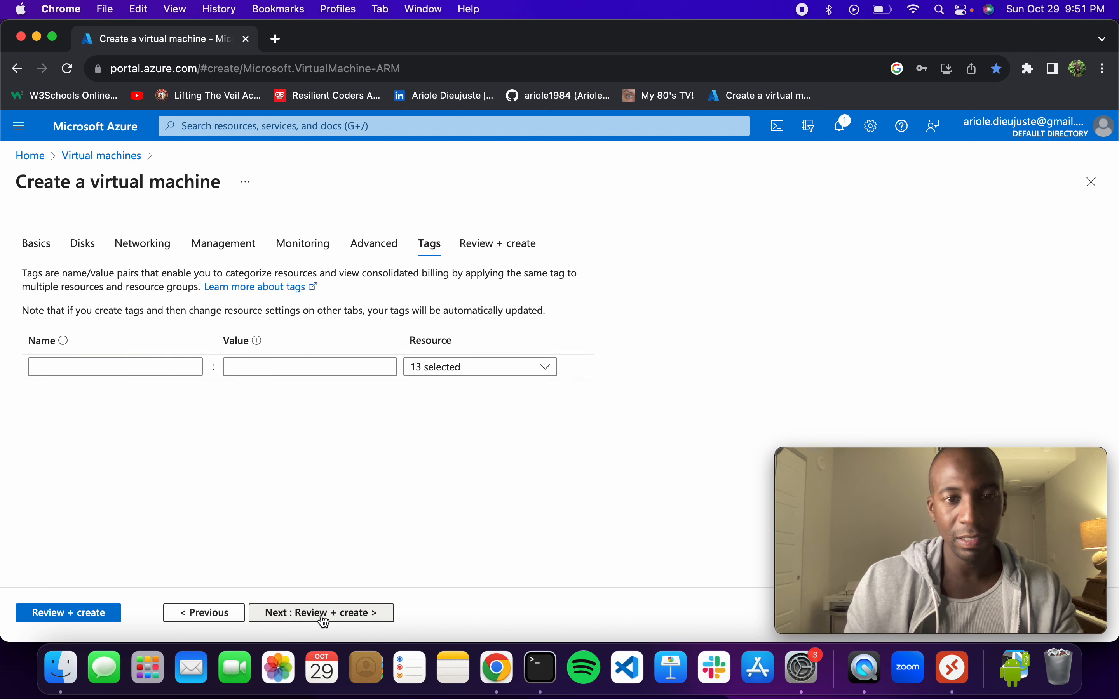
pyautogui.click(324, 615)
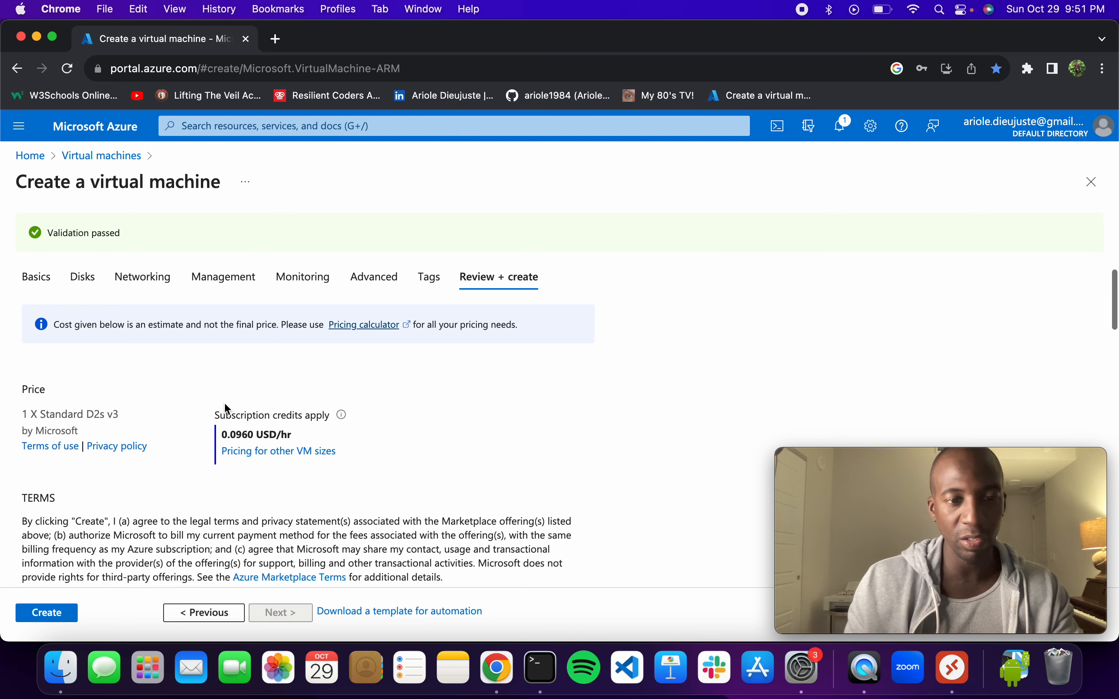
pyautogui.scroll(-3, 224, 402)
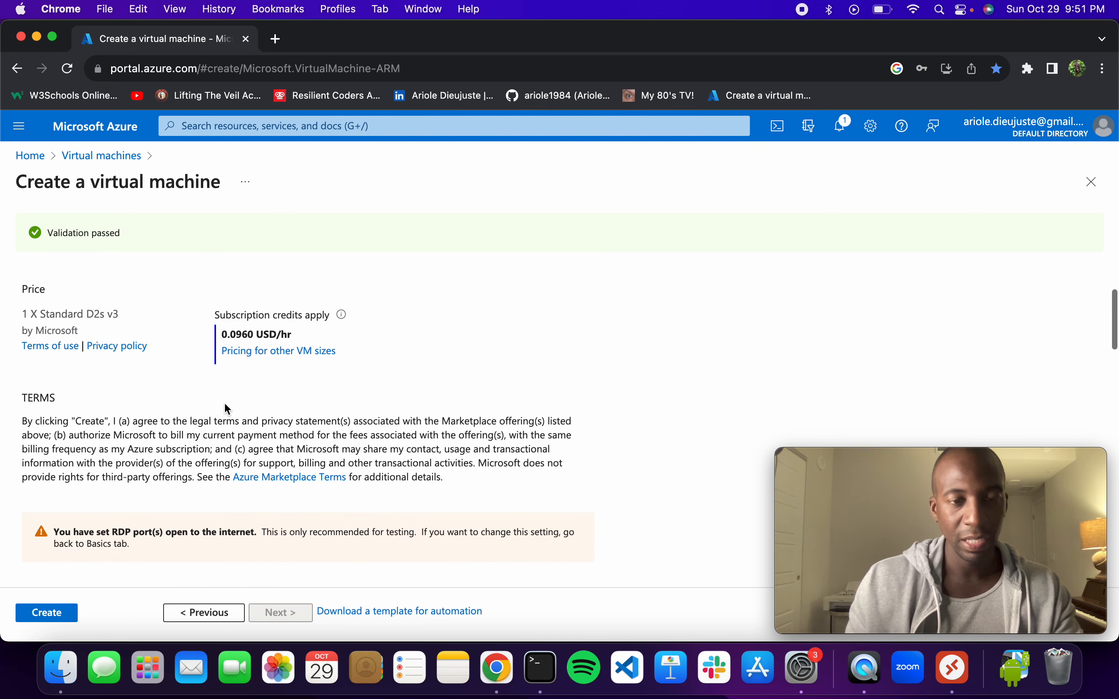
pyautogui.click(62, 618)
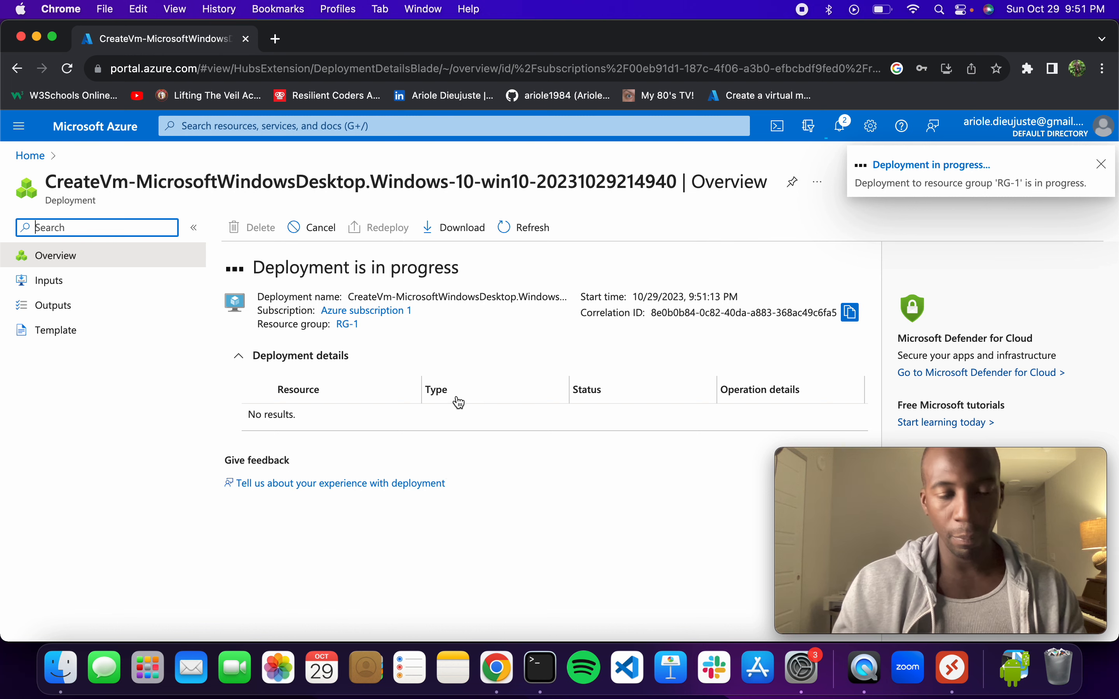
# Step: Search the Mac for "remote", open Microsoft Remote Desktop, and start adding a new PC connection
pyautogui.press('super+space')
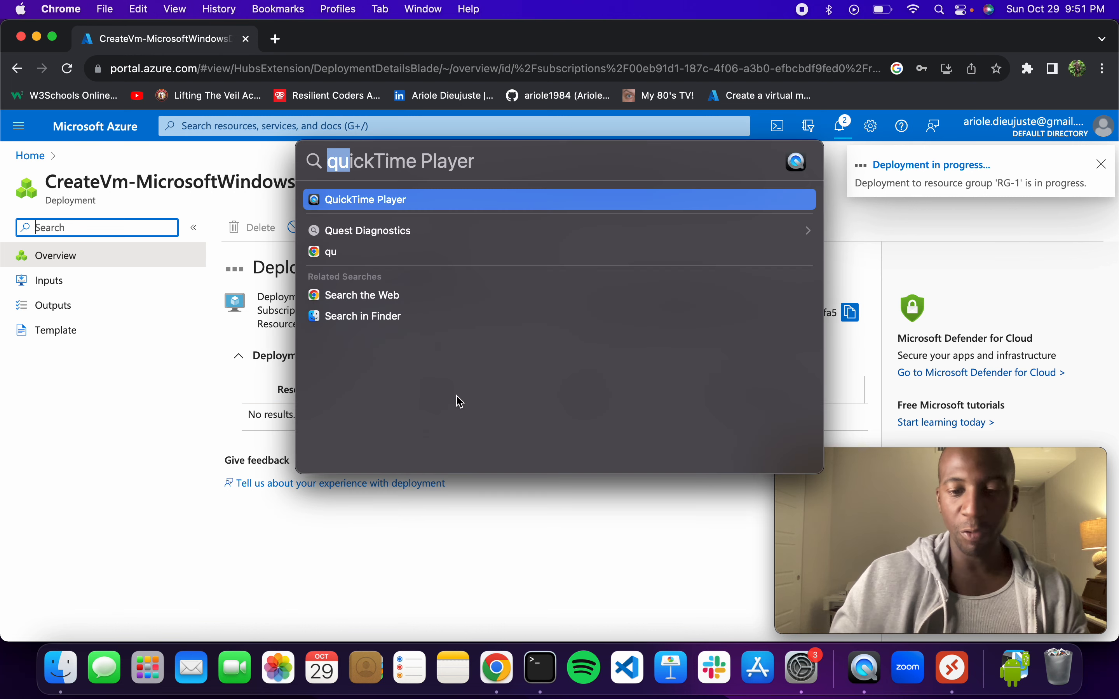
pyautogui.write('m')
pyautogui.press('BackSpace')
pyautogui.press('BackSpace')
pyautogui.write('rem')
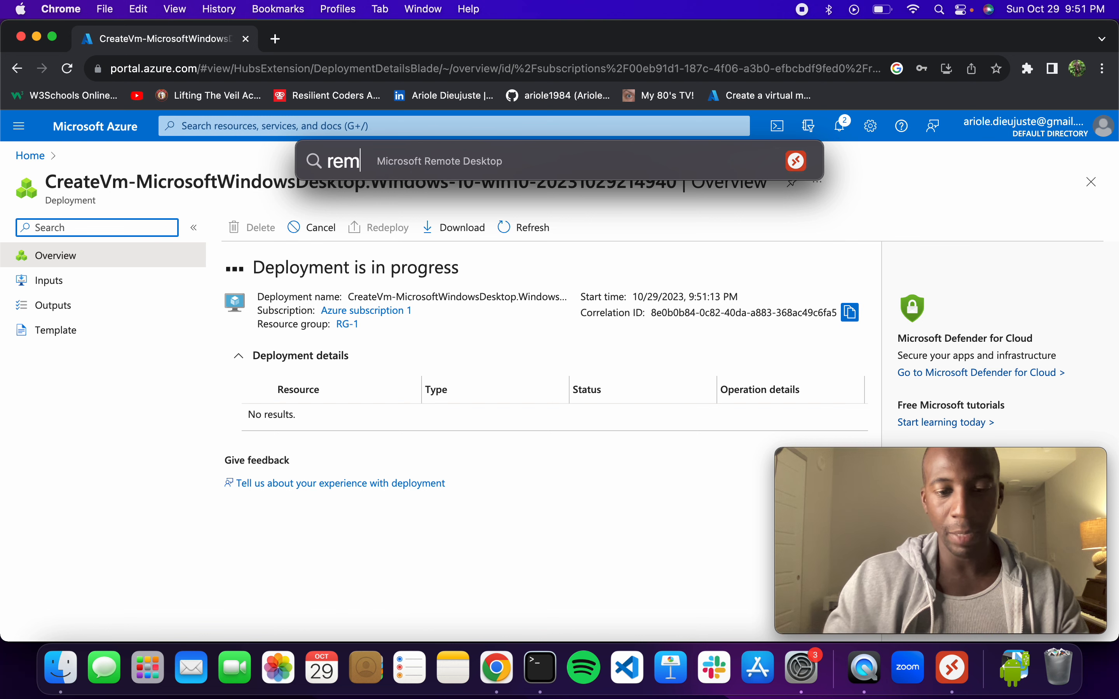
pyautogui.write('ore')
pyautogui.press('BackSpace')
pyautogui.press('BackSpace')
pyautogui.write('te')
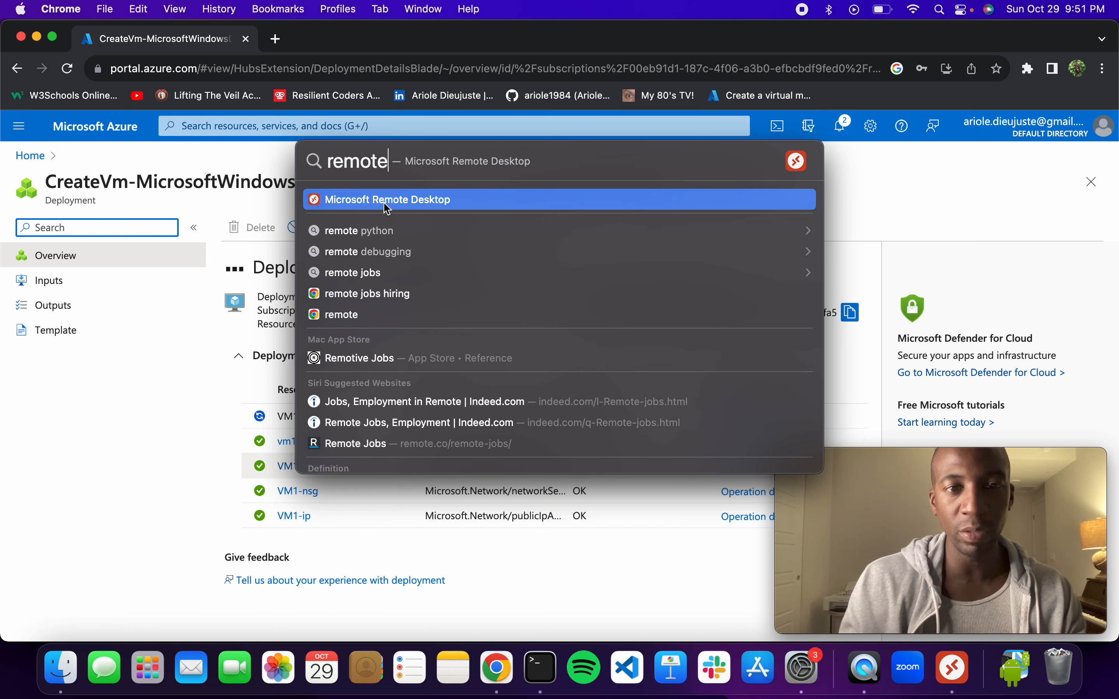
pyautogui.click(408, 209)
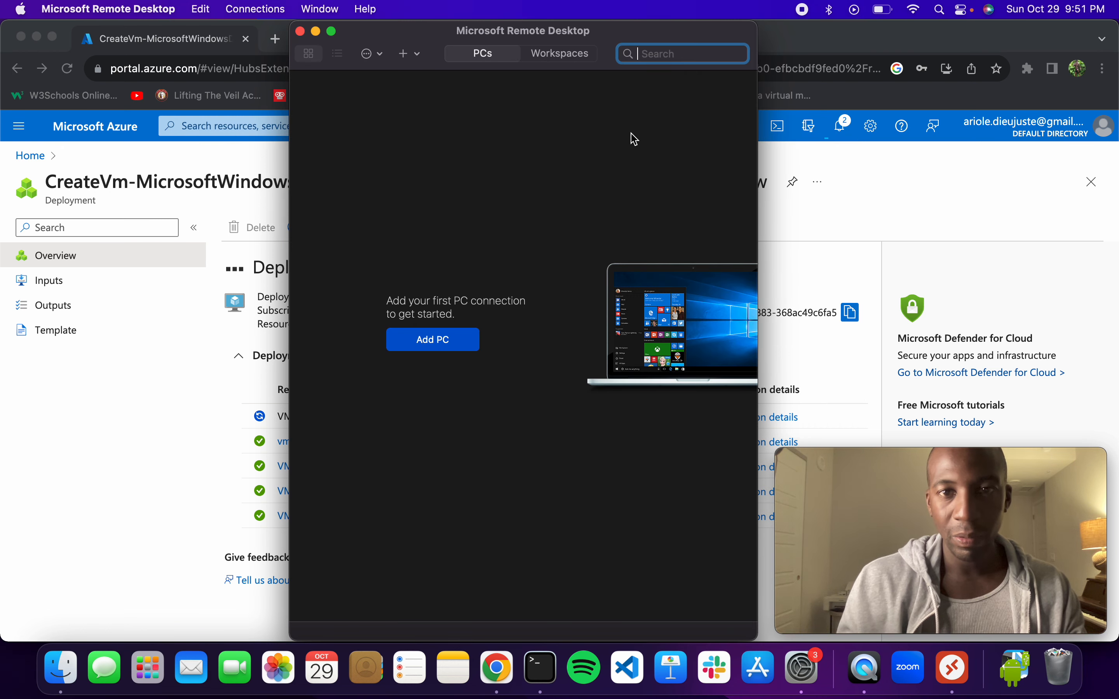
pyautogui.moveTo(568, 42)
pyautogui.mouseDown()
pyautogui.moveTo(520, 40)
pyautogui.moveTo(571, 32)
pyautogui.moveTo(548, 32)
pyautogui.mouseUp()
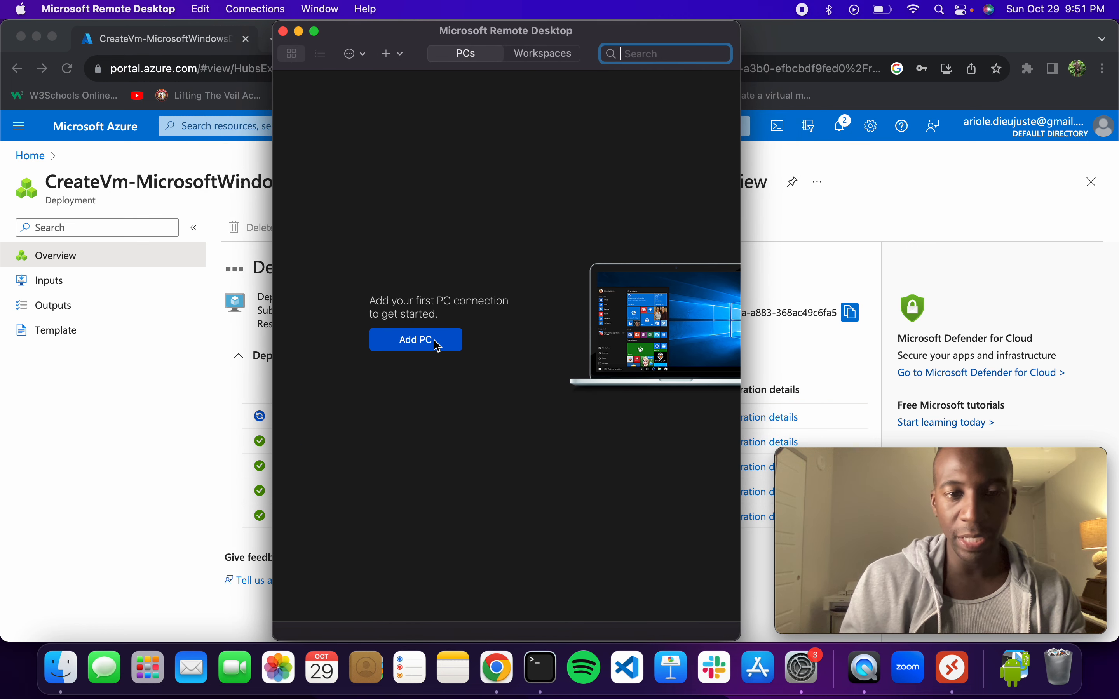
pyautogui.click(420, 347)
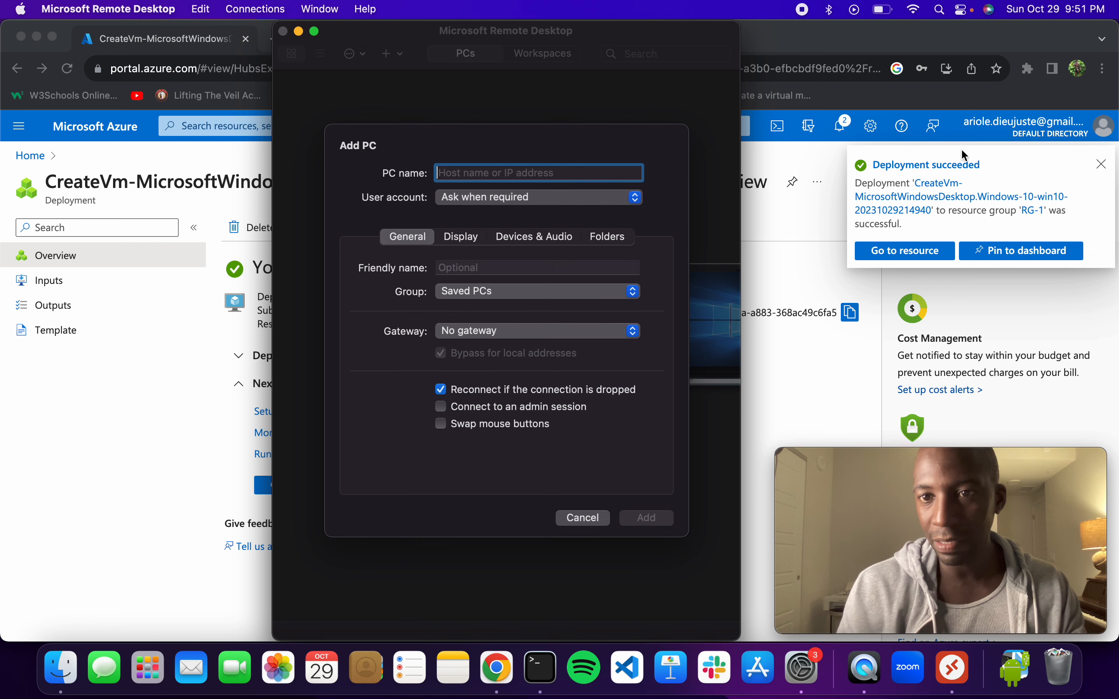
# Step: Switch back to the Azure portal, return to its home page, and review the resources in resource group RG-1
pyautogui.click(88, 347)
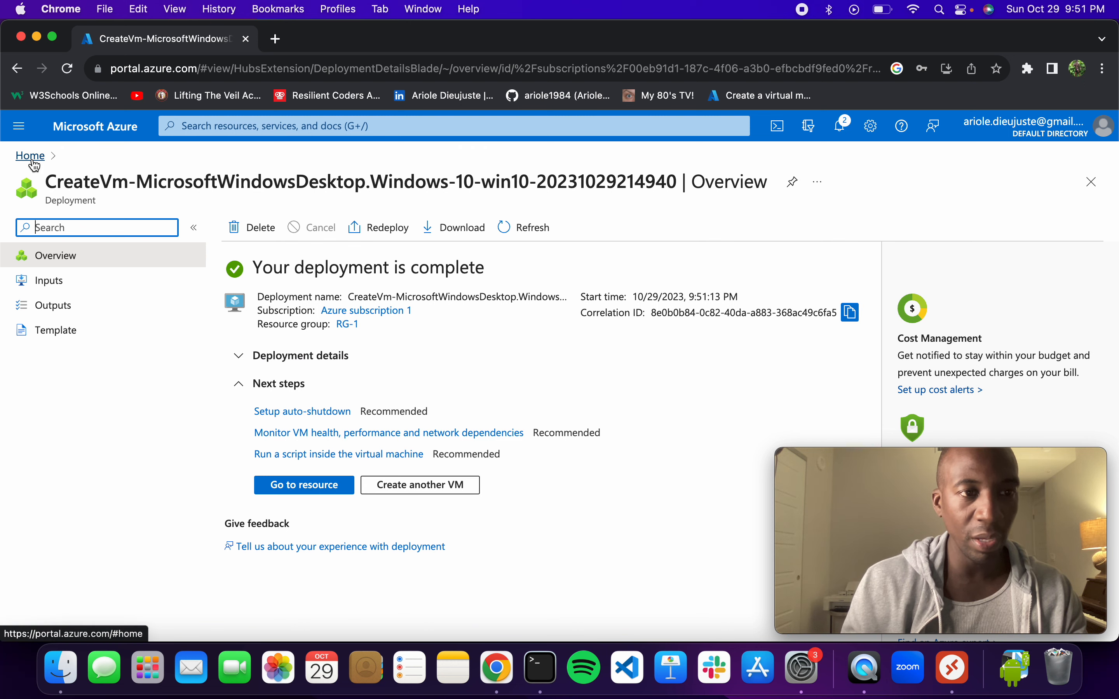
pyautogui.click(52, 157)
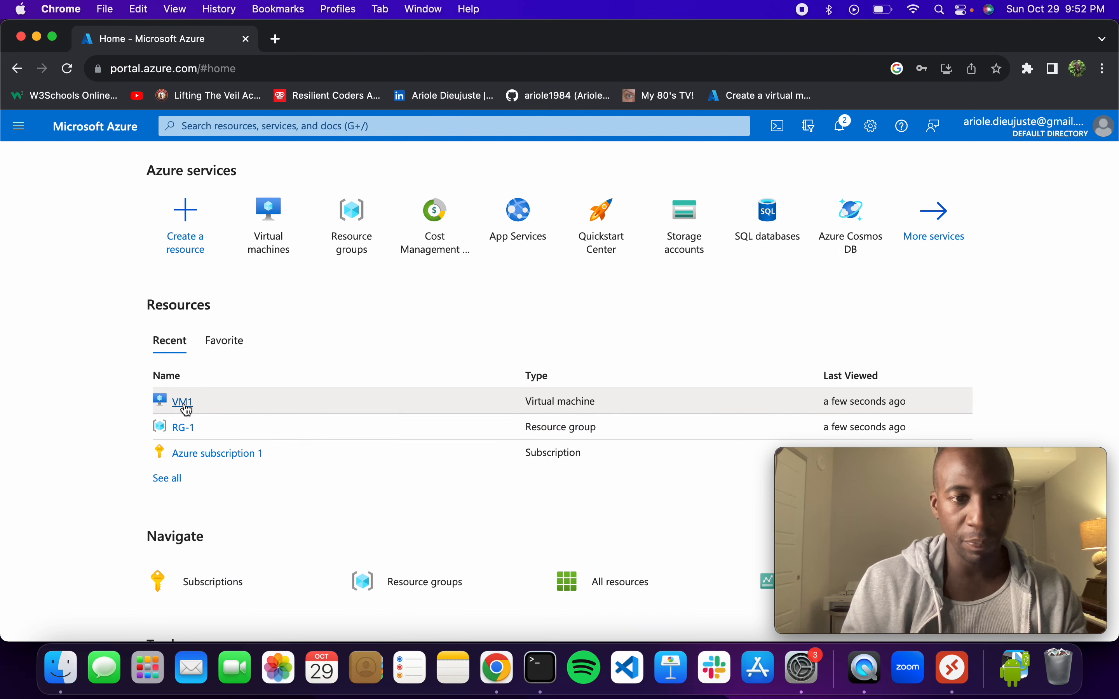
pyautogui.moveTo(179, 401)
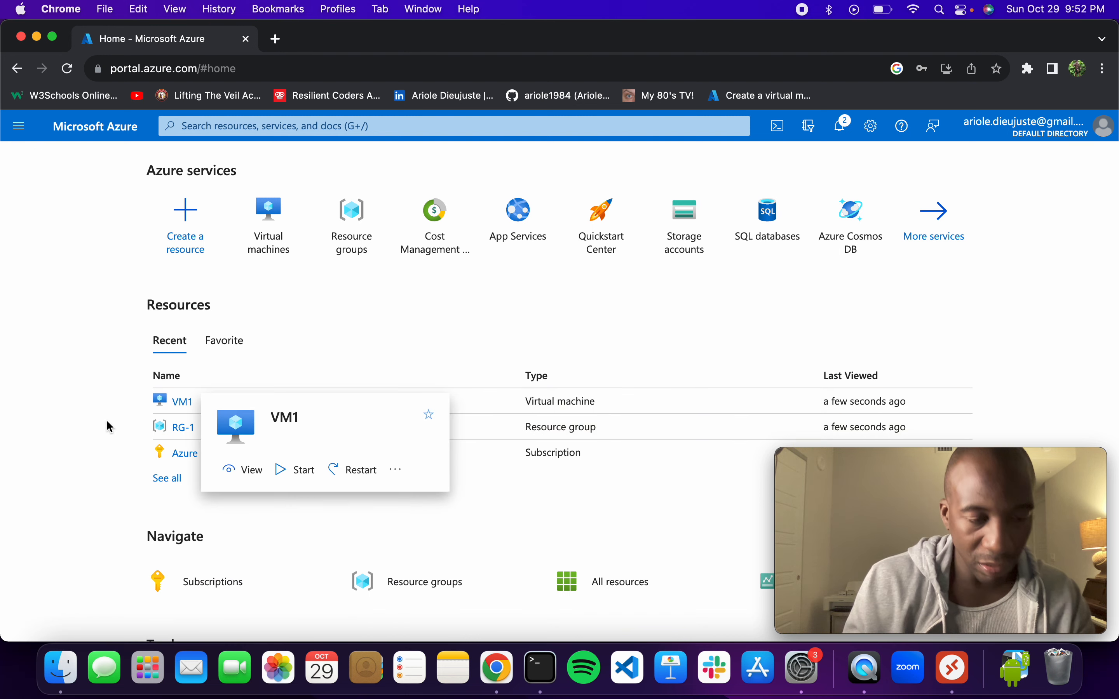
pyautogui.click(187, 431)
pyautogui.scroll(-1, 369, 436)
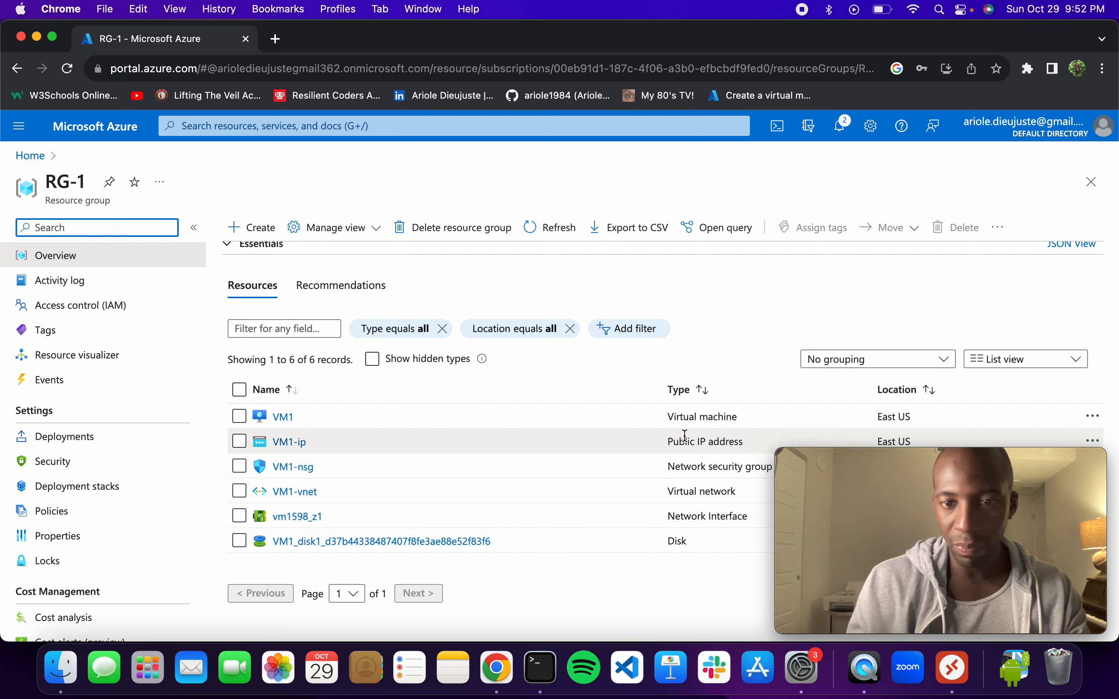
# Step: Open the overview of virtual machine VM1 from the portal home page and copy its public IP address
pyautogui.click(32, 155)
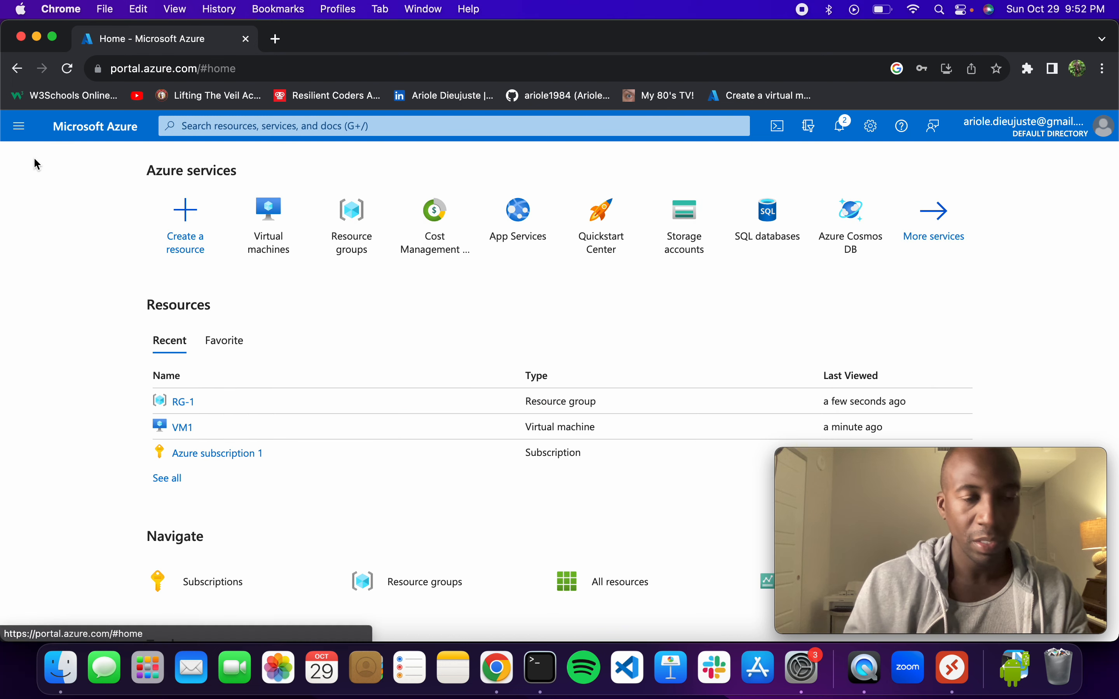
pyautogui.click(184, 430)
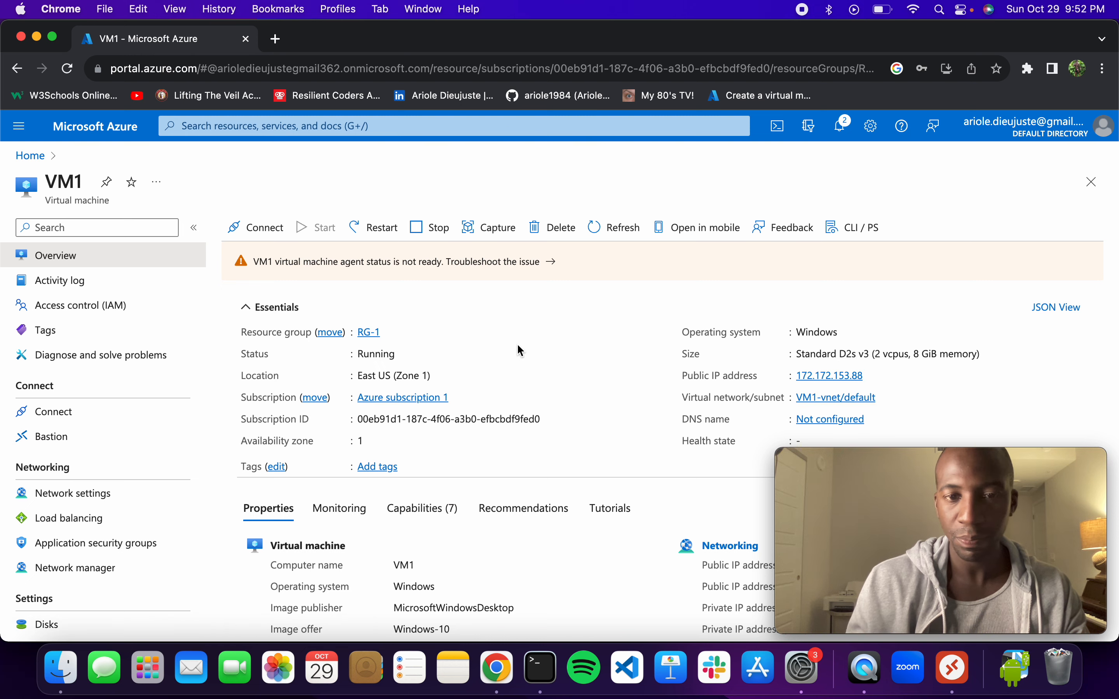
pyautogui.scroll(-2, 478, 365)
pyautogui.scroll(3, 716, 383)
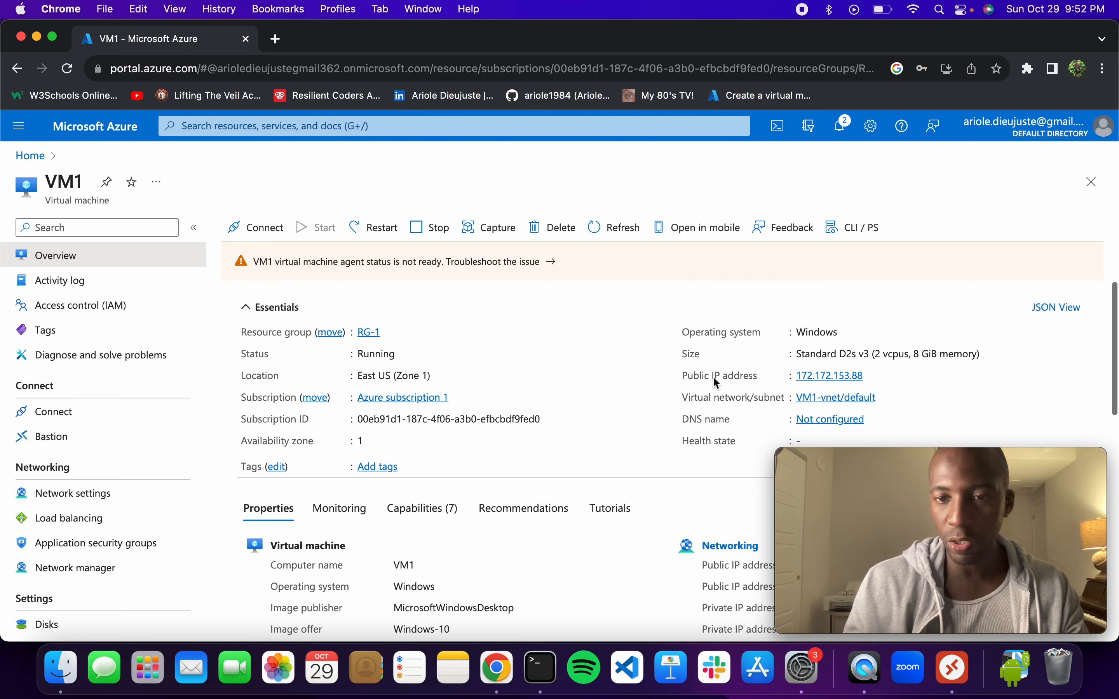
pyautogui.scroll(-2, 716, 383)
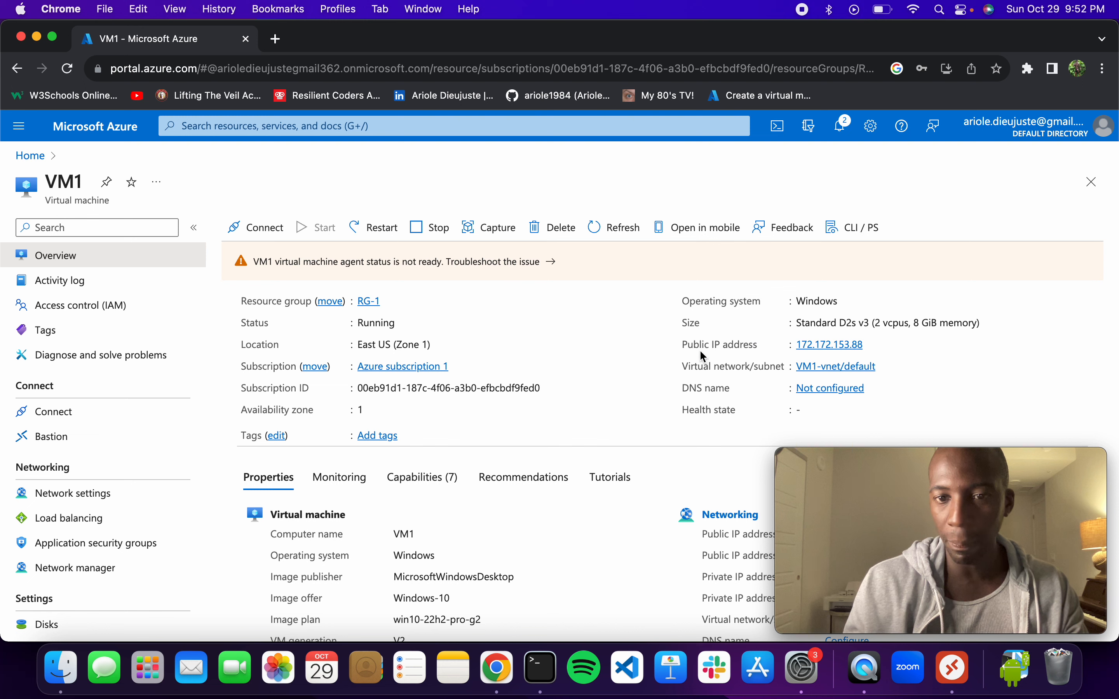
pyautogui.moveTo(771, 347); pyautogui.dragTo(688, 344)
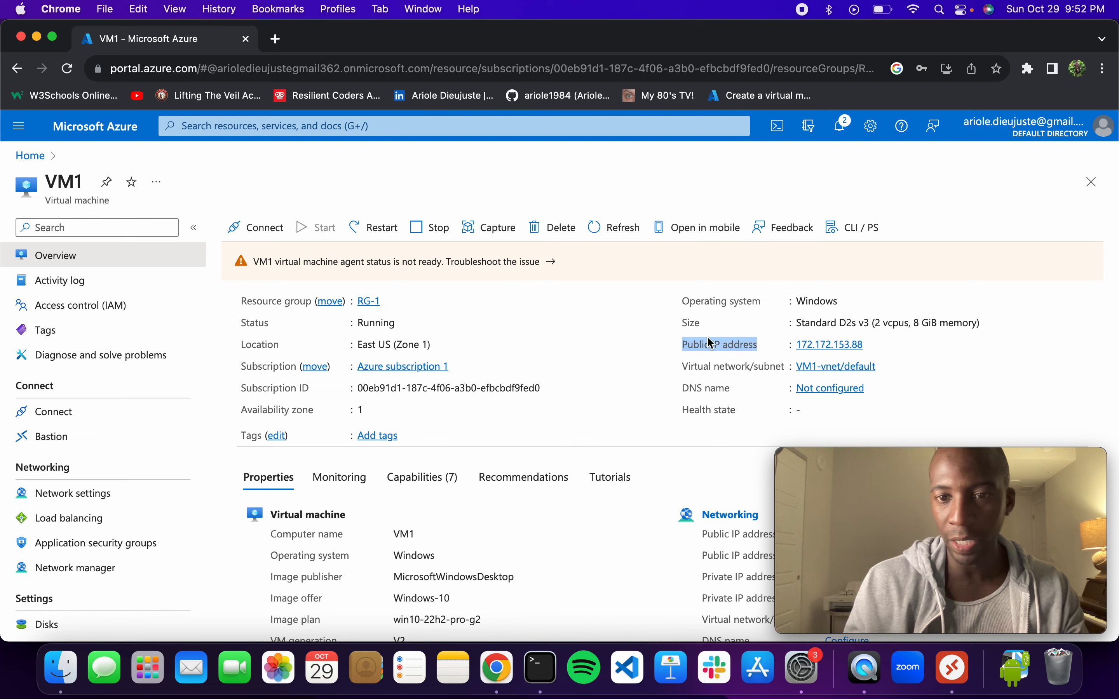
pyautogui.click(875, 347)
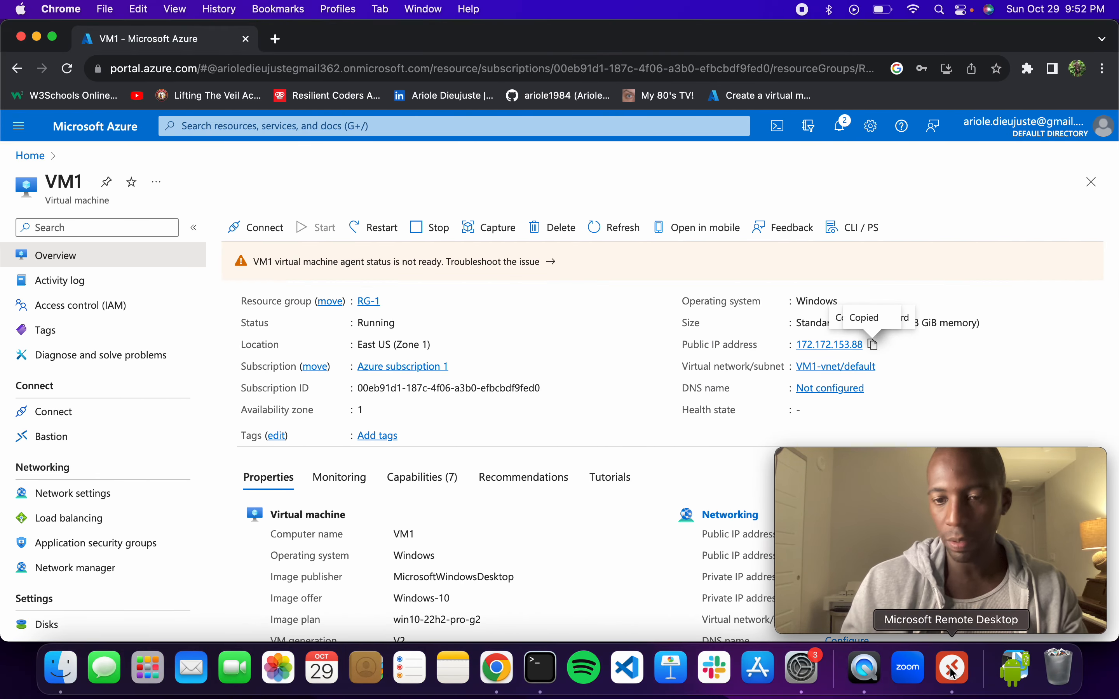
# Step: Switch to Microsoft Remote Desktop and add the PC with VM1's public IP address, 172.172.153.88, as its name
pyautogui.click(953, 670)
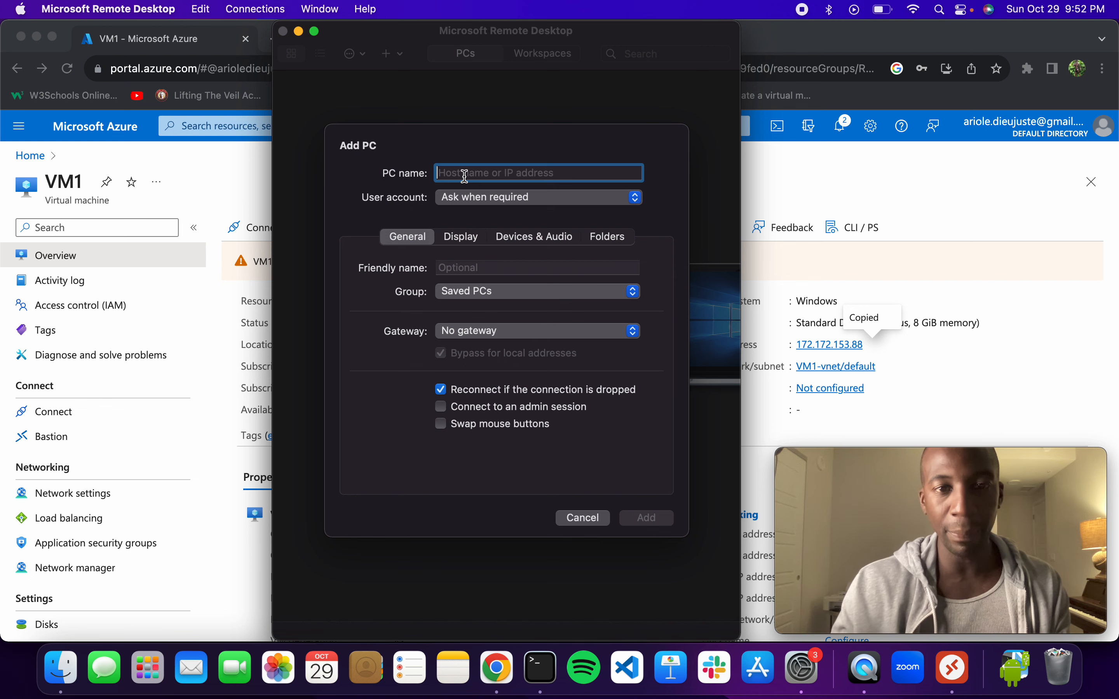
pyautogui.press('super+v')
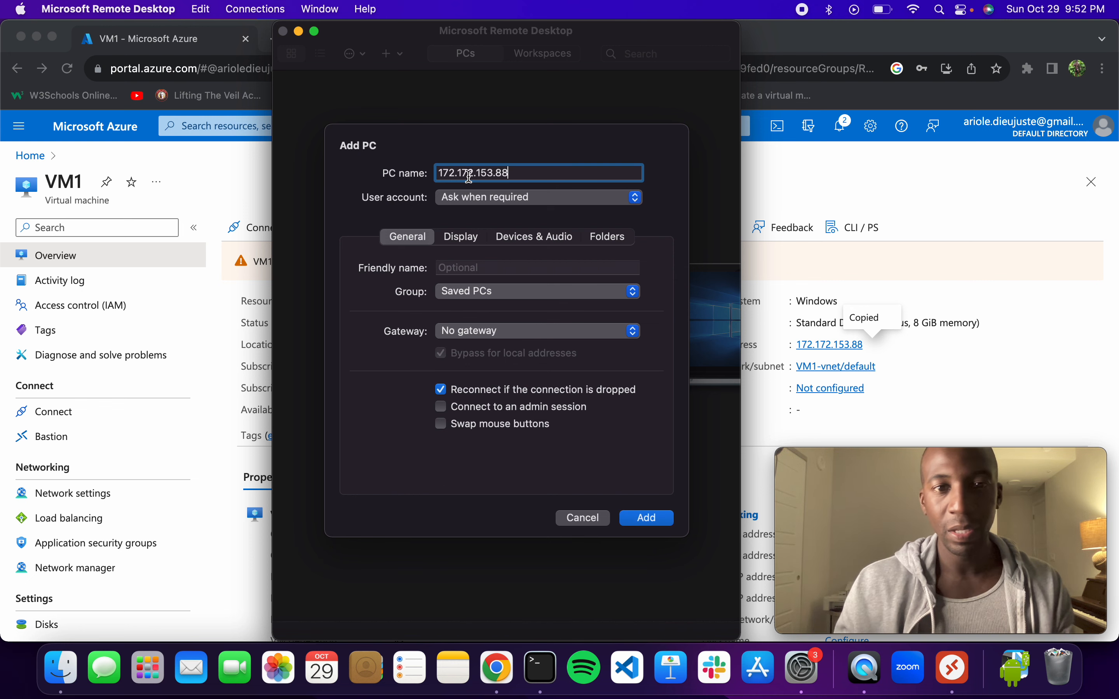
pyautogui.click(647, 518)
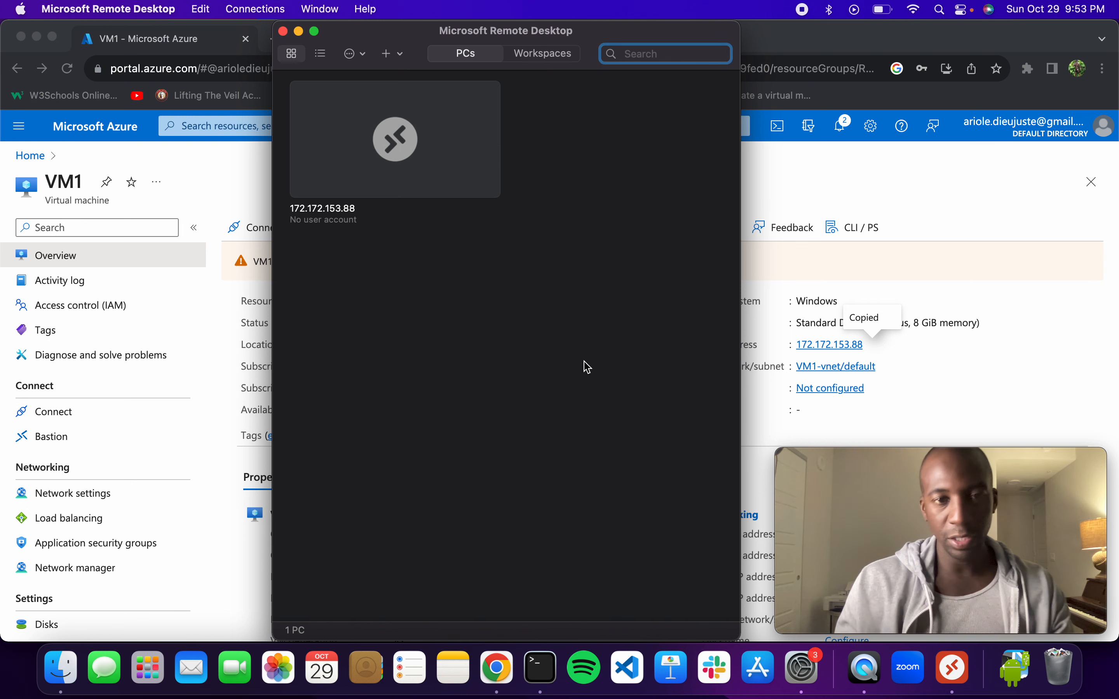
# Step: Connect to the added PC with the administrator account's username and password, and accept its unverified certificate
pyautogui.moveTo(491, 180)
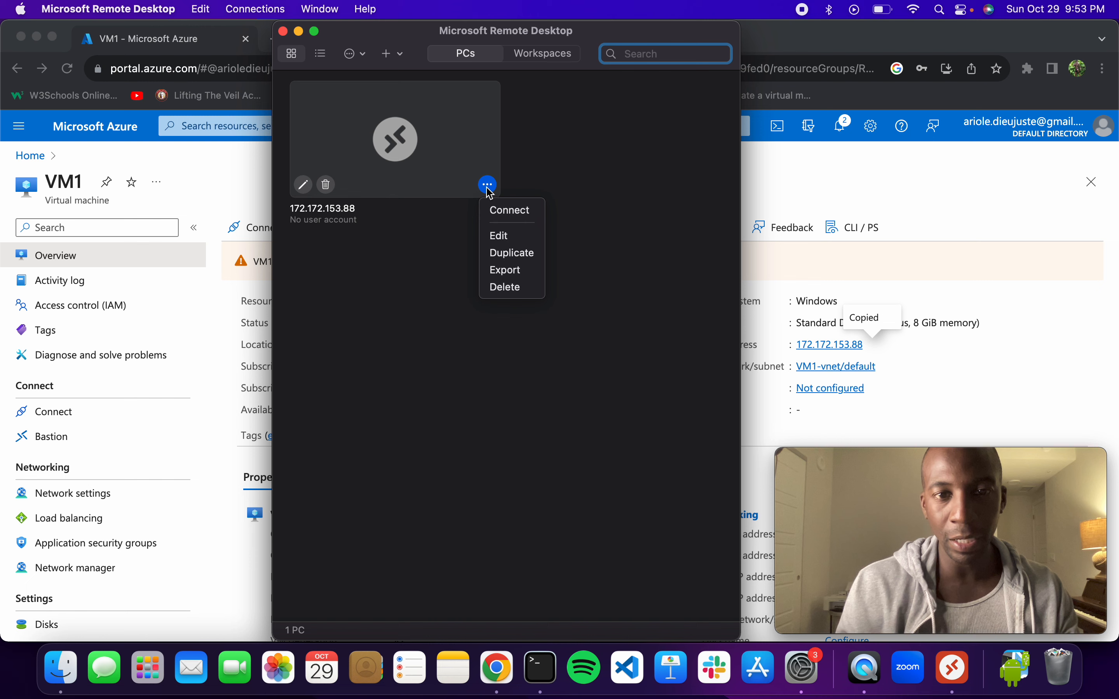
pyautogui.click(501, 223)
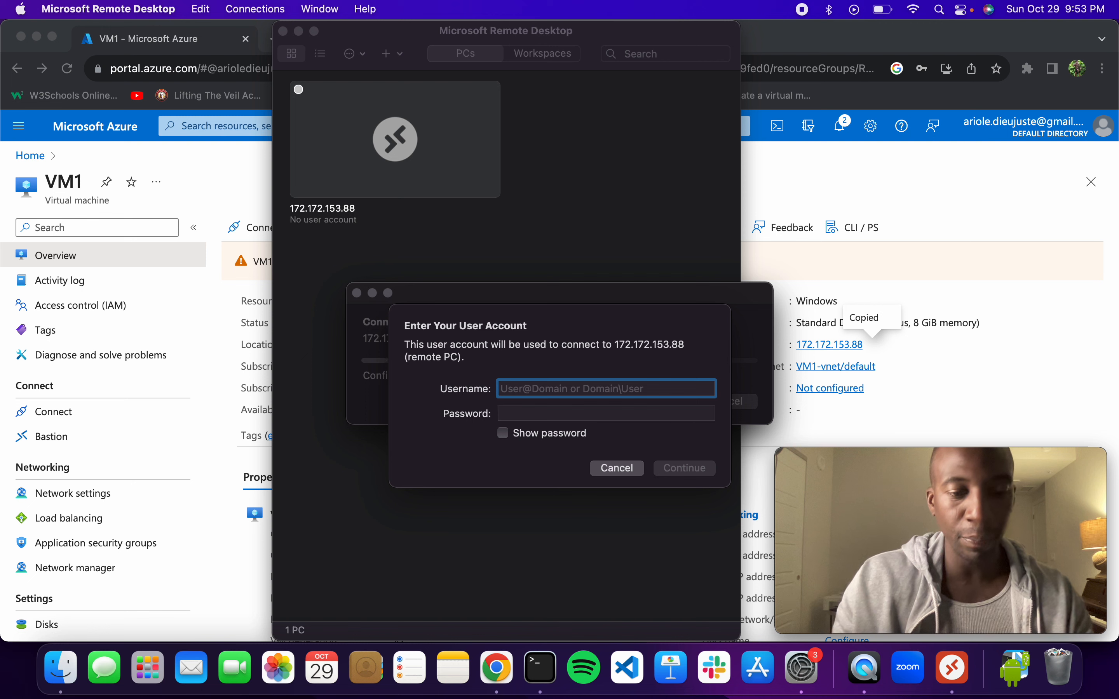
pyautogui.write('ariole1984')
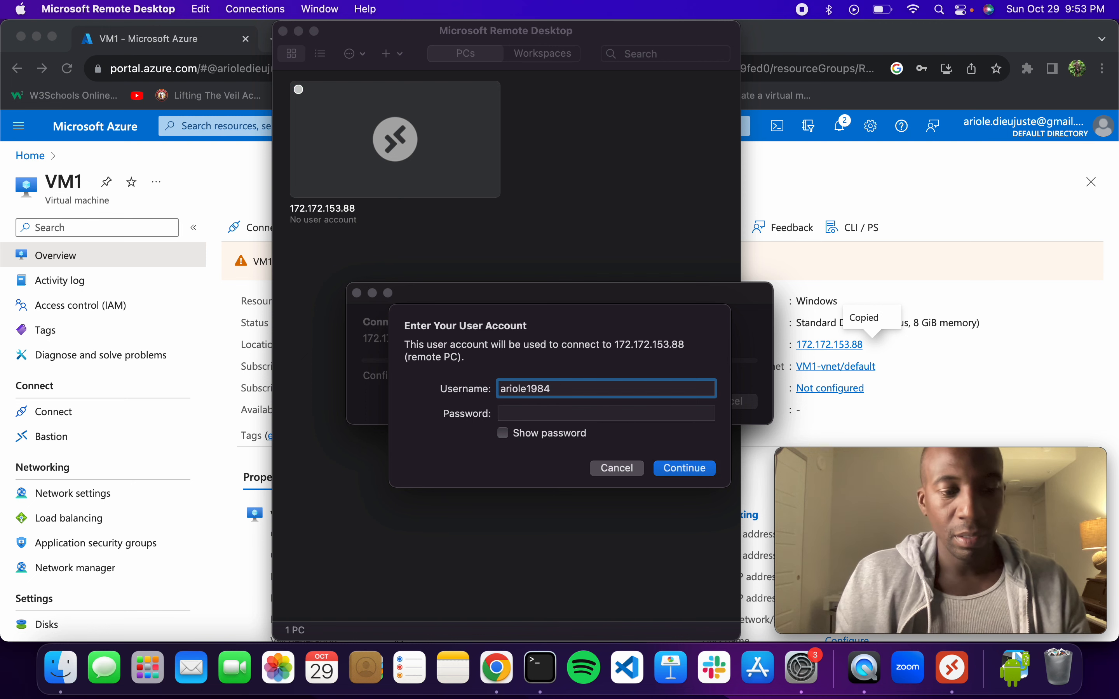
pyautogui.press('Tab')
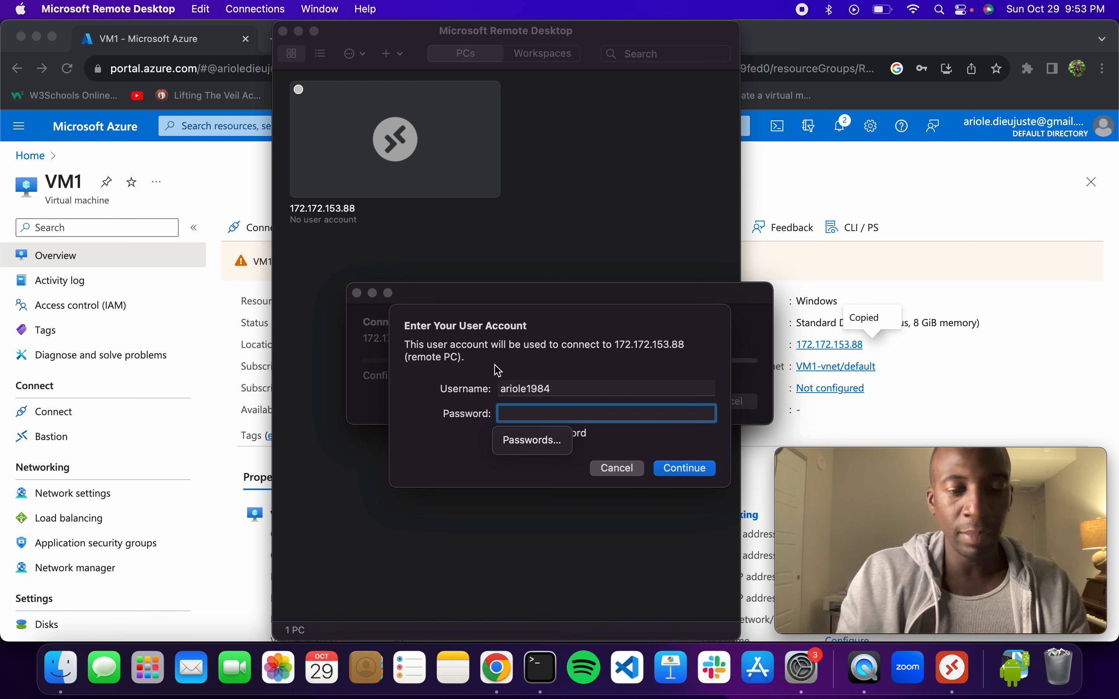
pyautogui.write('•••••••••••')
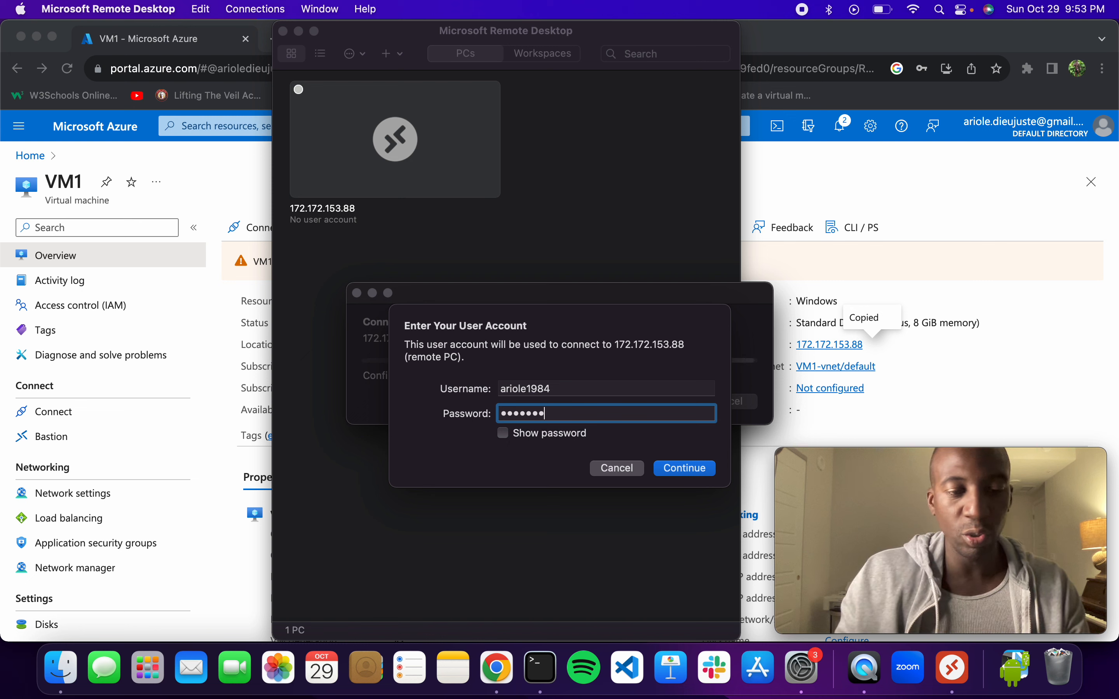
pyautogui.write('•')
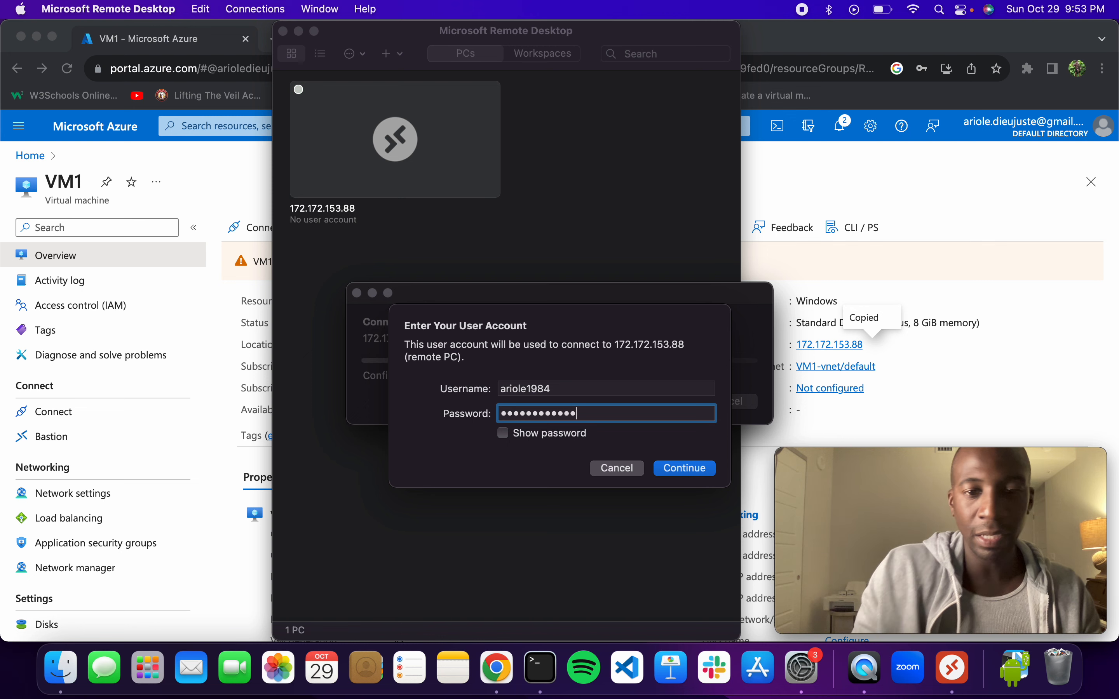
pyautogui.click(688, 469)
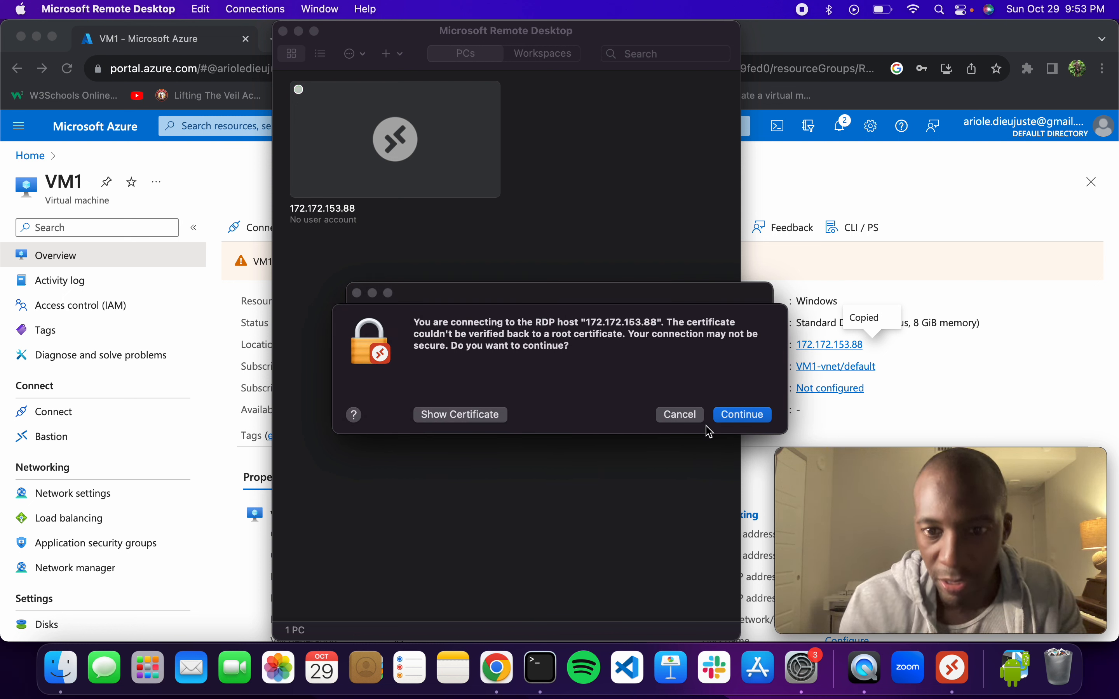
pyautogui.click(728, 417)
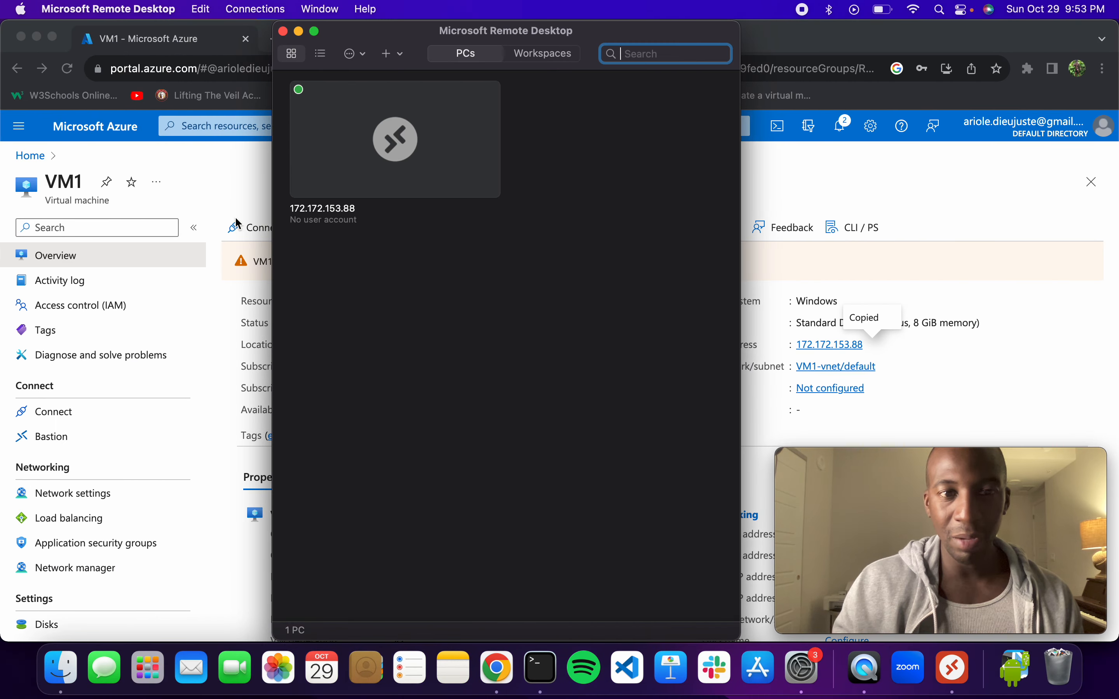
# Step: Return to VM1's overview in the Azure portal and examine the private IP address in its networking properties
pyautogui.click(812, 181)
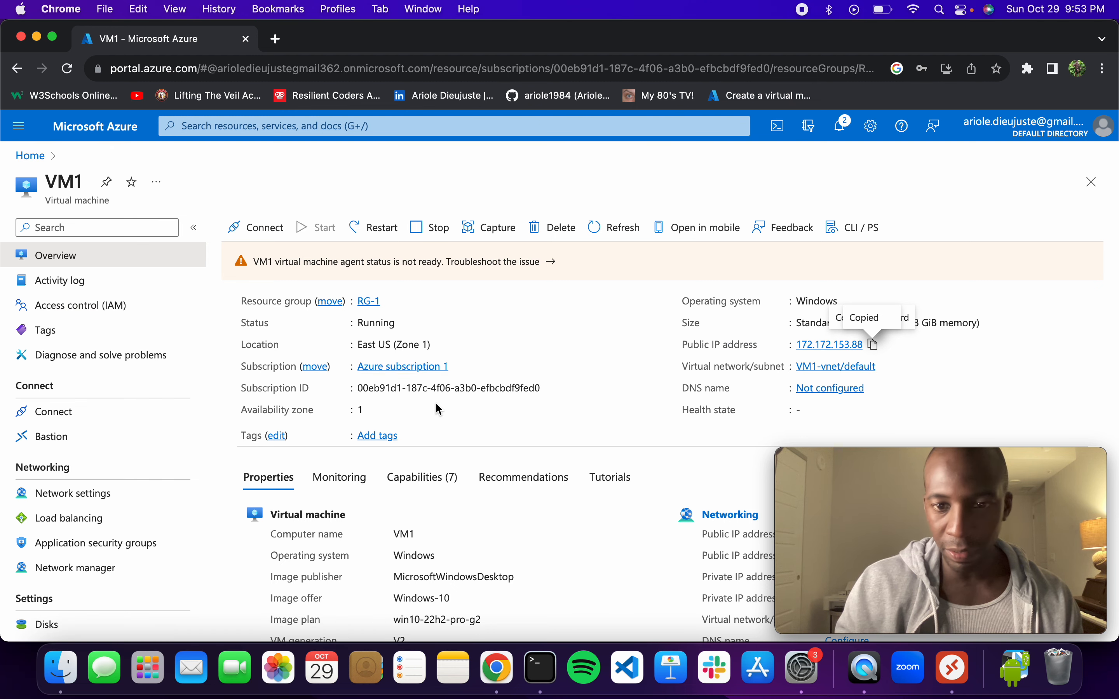
pyautogui.scroll(-5, 437, 405)
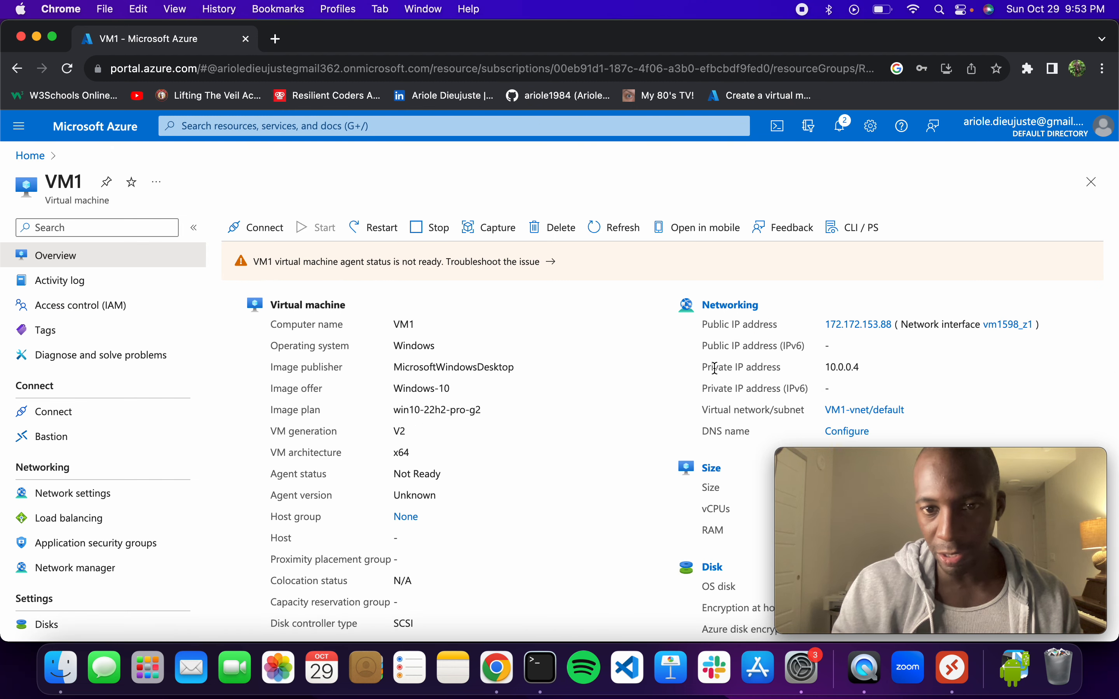
pyautogui.moveTo(703, 373); pyautogui.dragTo(875, 370)
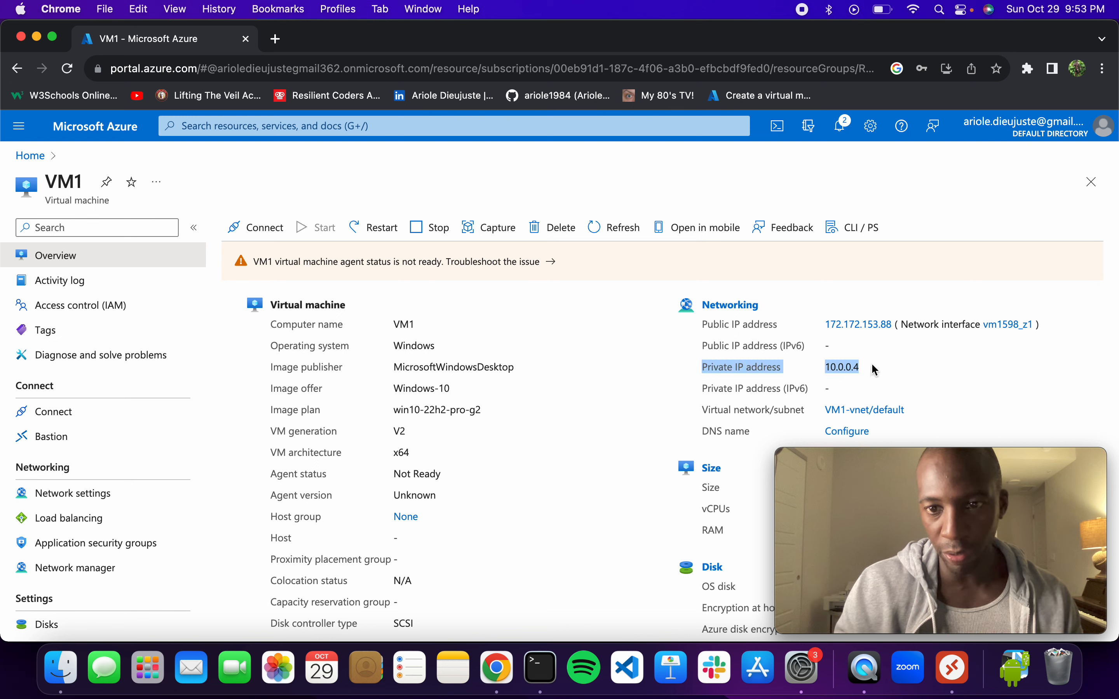
pyautogui.click(876, 371)
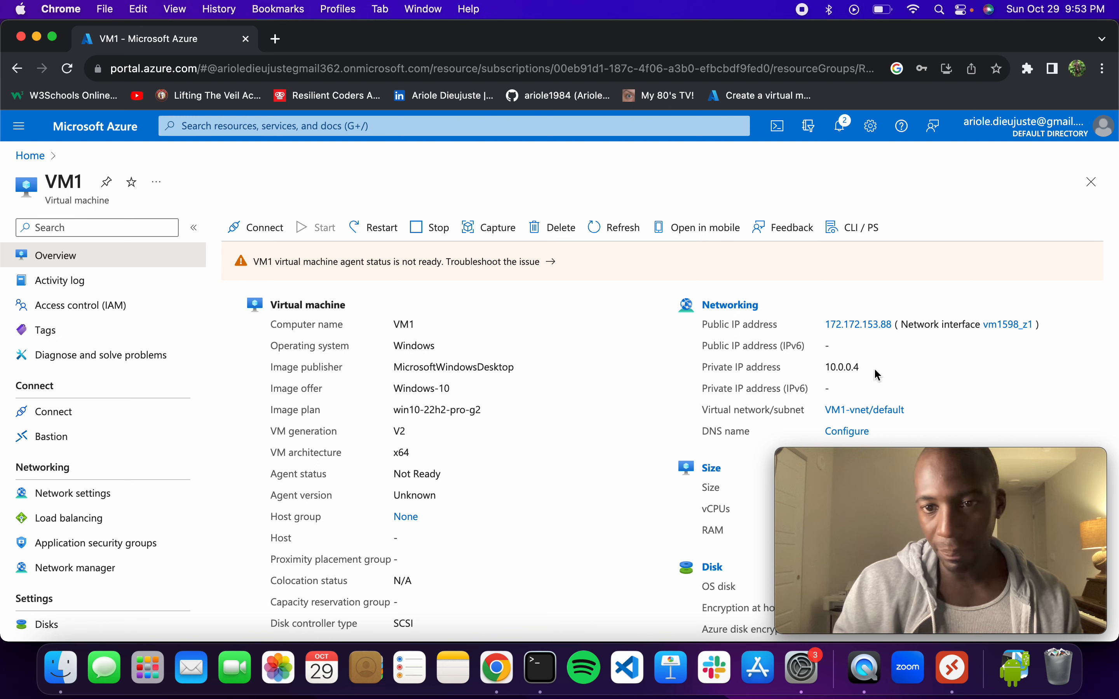
pyautogui.moveTo(860, 369); pyautogui.dragTo(702, 369)
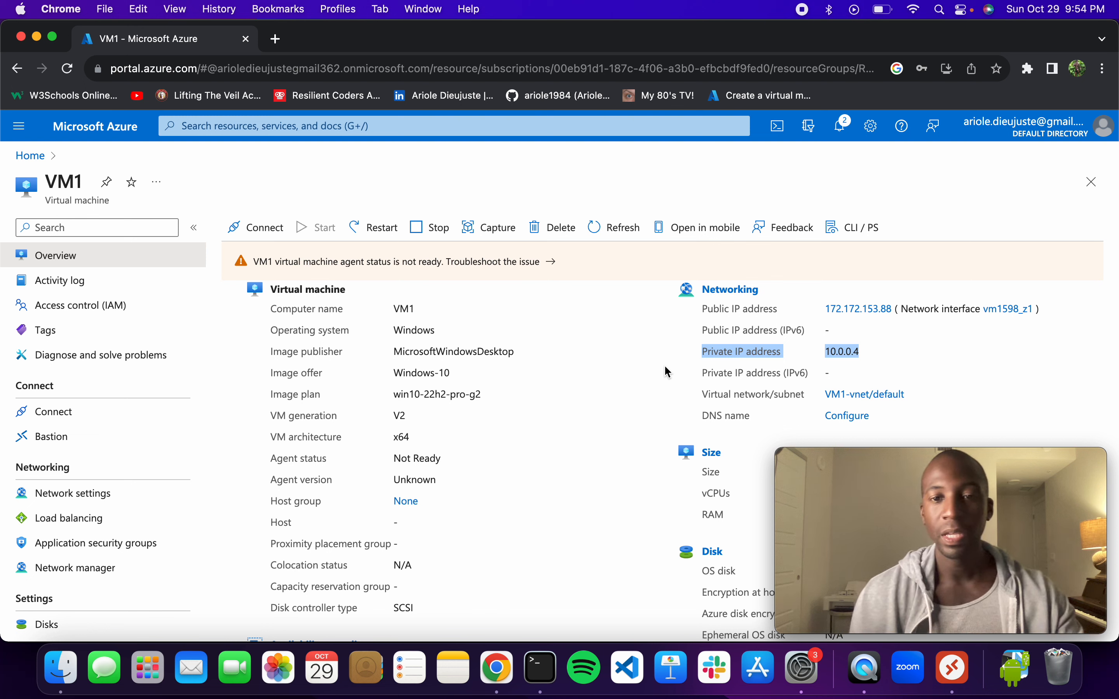
pyautogui.click(872, 353)
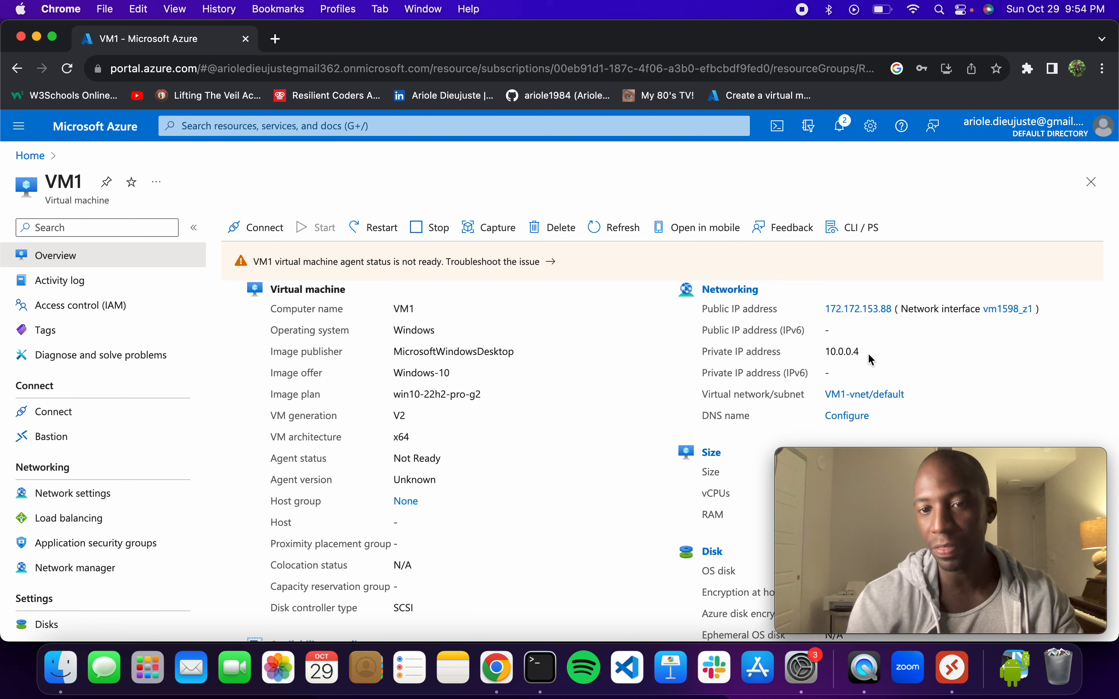
pyautogui.moveTo(871, 353); pyautogui.dragTo(829, 352)
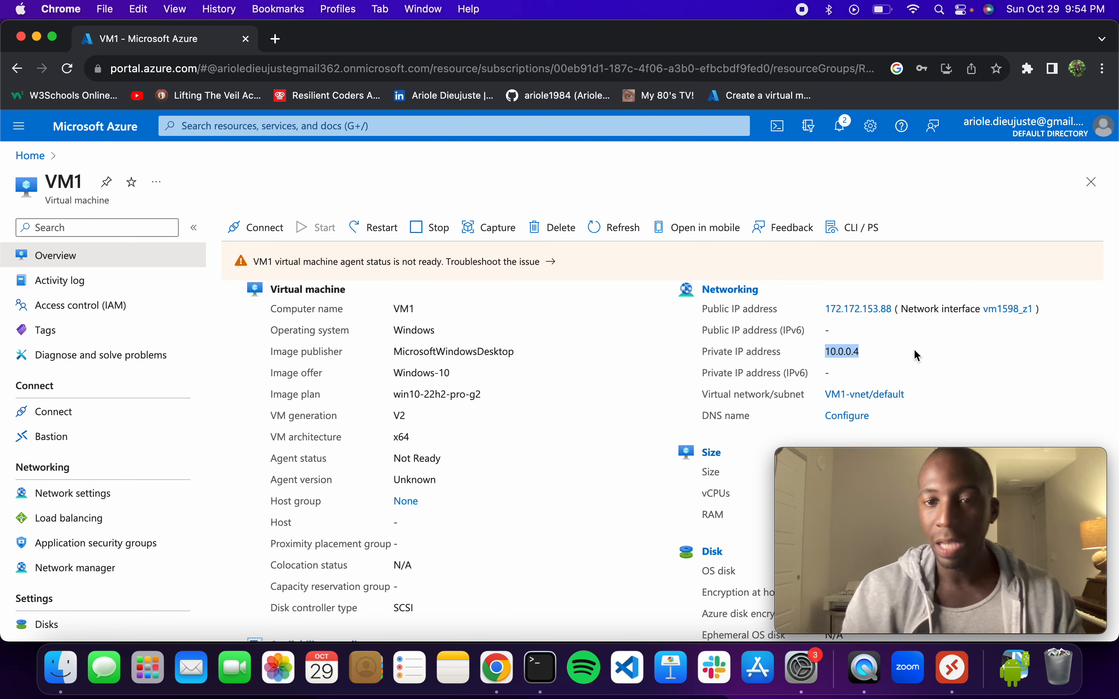
pyautogui.click(885, 361)
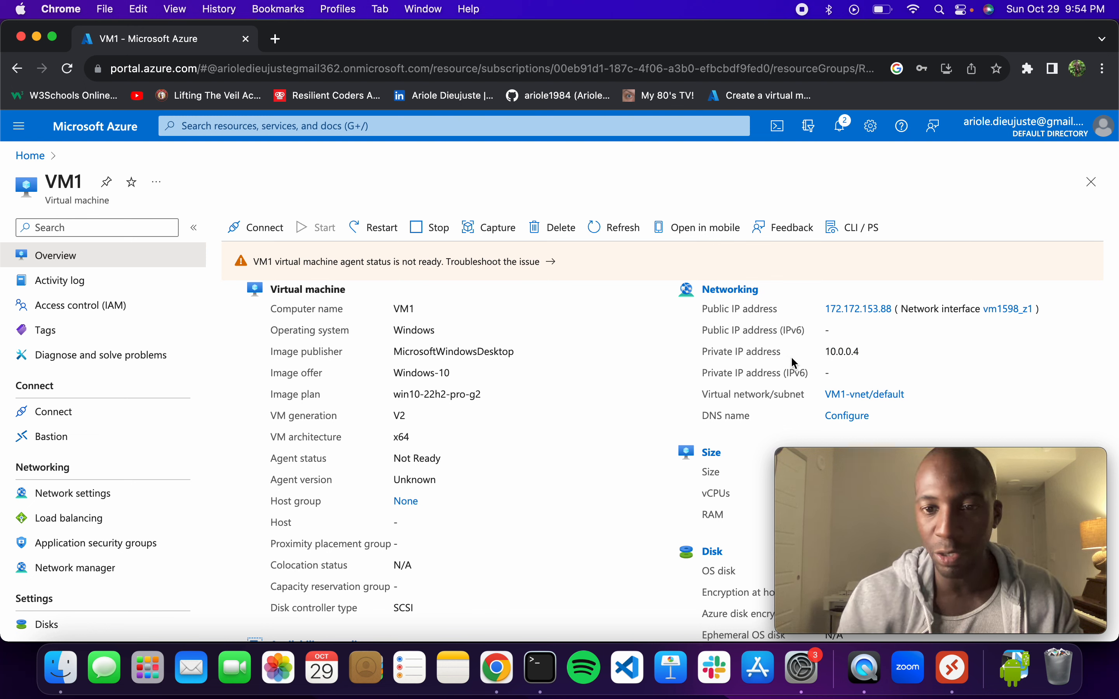
# Step: Highlight the private IP address entry in VM1's networking properties
pyautogui.moveTo(862, 352); pyautogui.dragTo(702, 354)
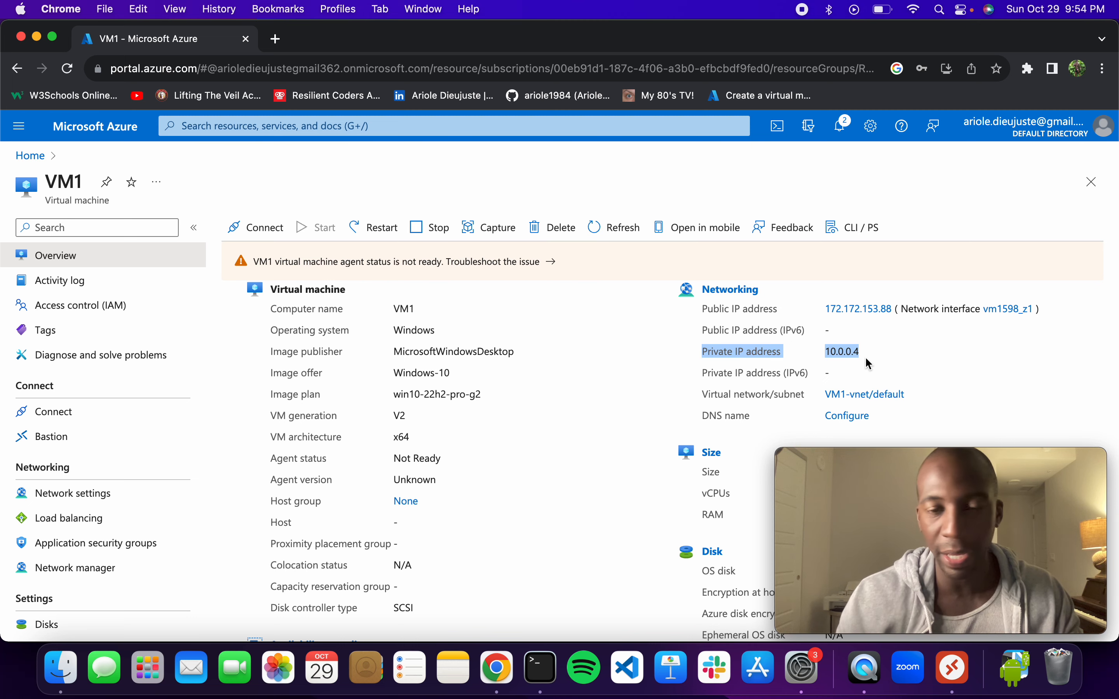
pyautogui.scroll(5, 868, 361)
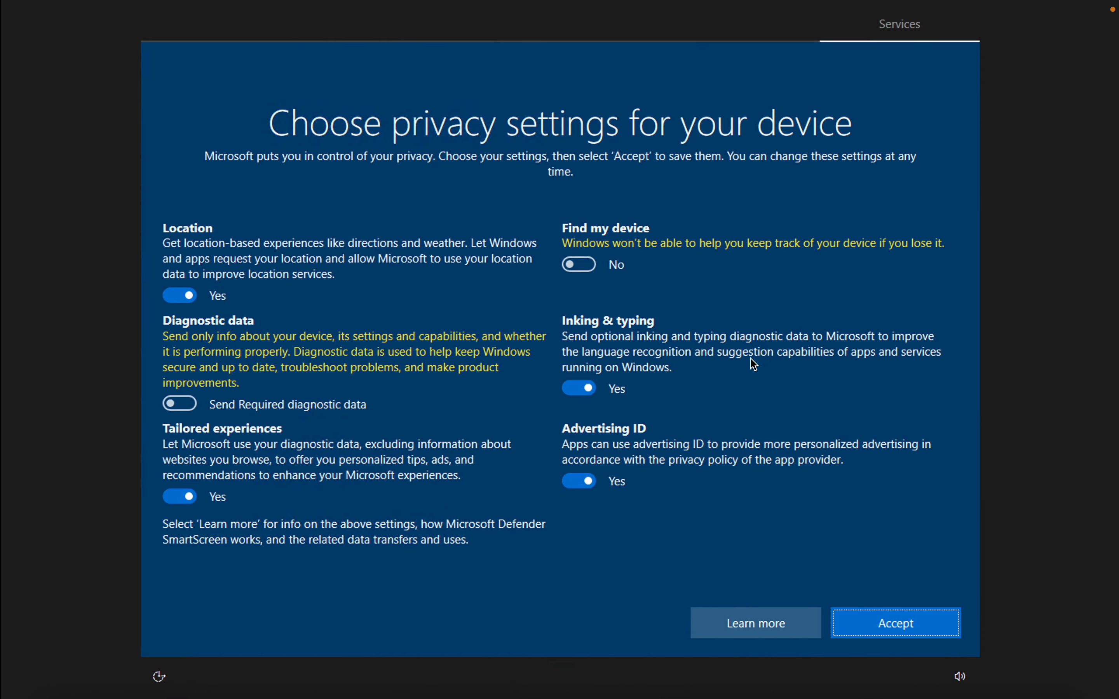
# Step: In the remote session, set Location, Tailored experiences, Inking & typing and Advertising ID to No, and accept the privacy settings
pyautogui.click(189, 297)
pyautogui.click(185, 481)
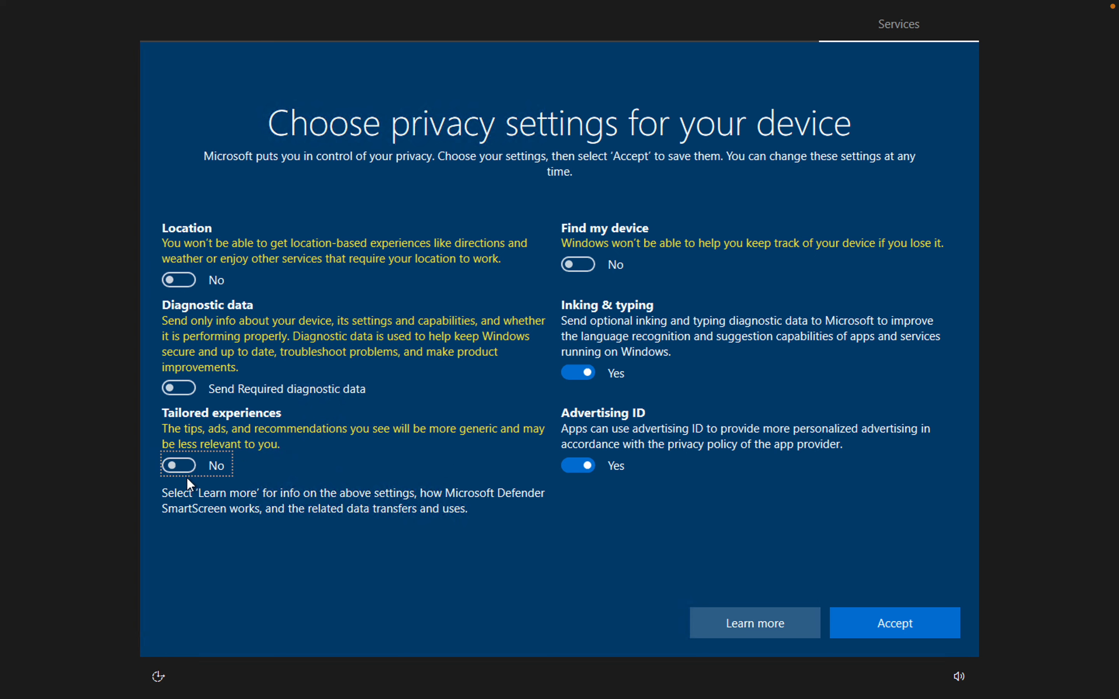
pyautogui.click(584, 370)
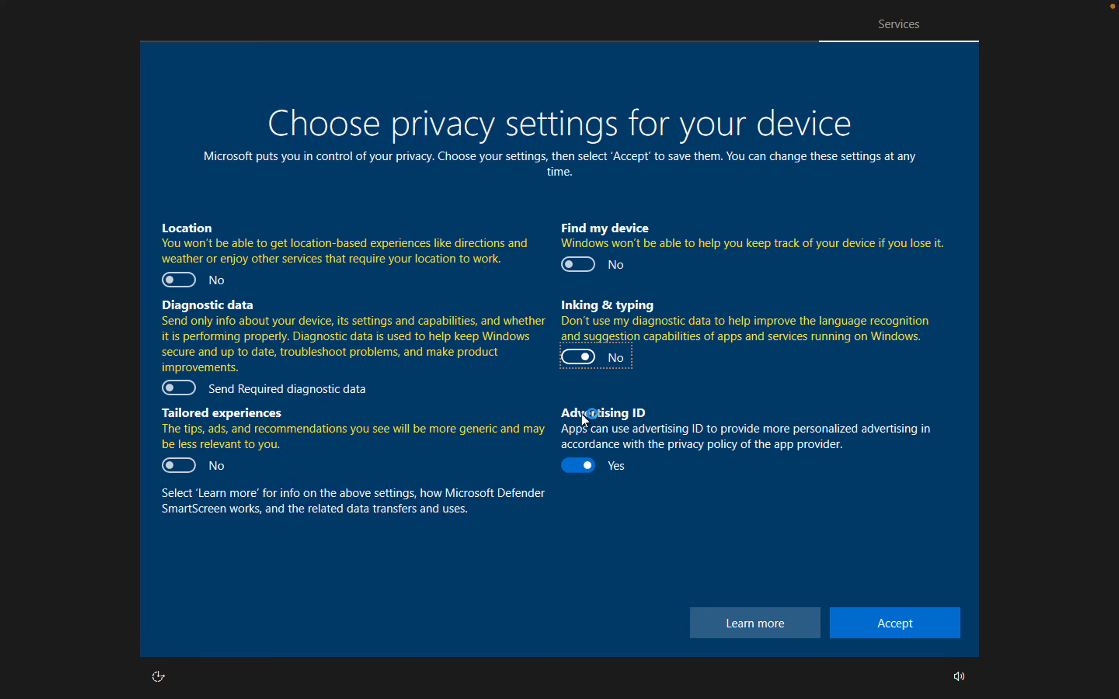
pyautogui.click(578, 465)
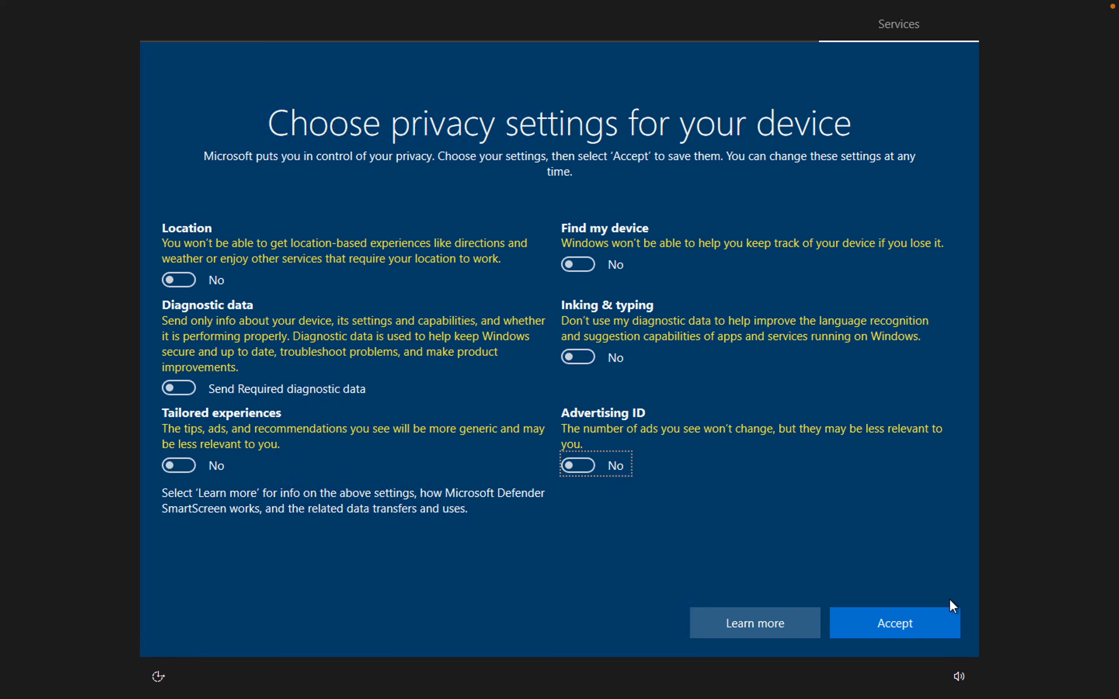
pyautogui.click(929, 627)
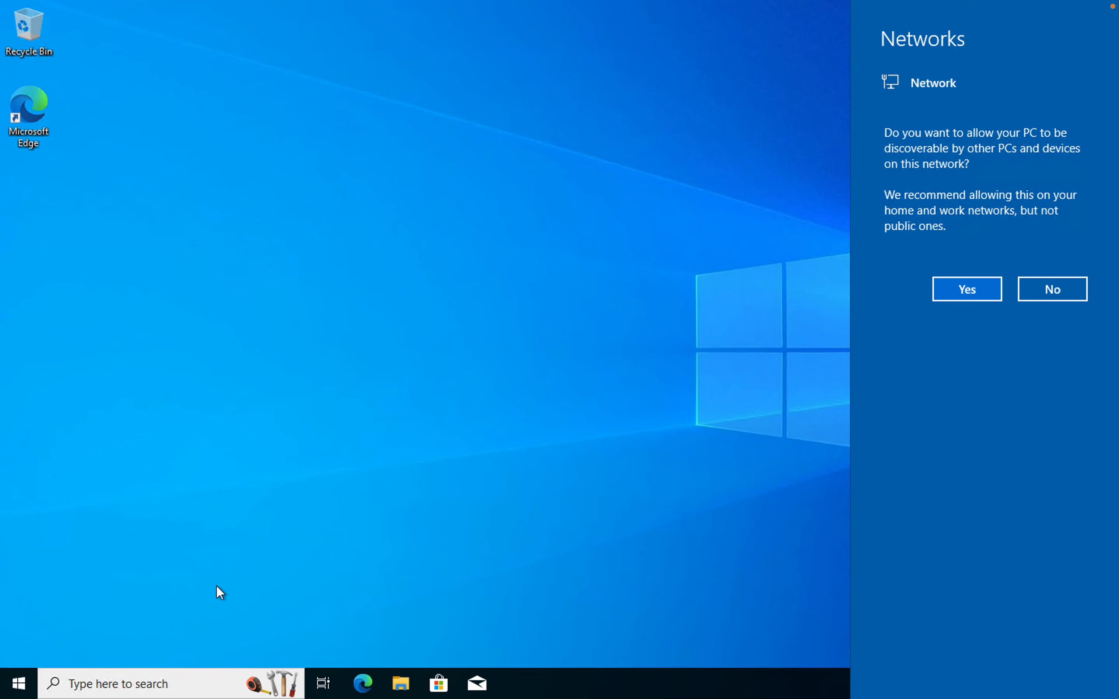
# Step: Dismiss the network discovery prompt without answering it, and open Windows PowerShell with its window moved fully into view on the desktop
pyautogui.click(572, 432)
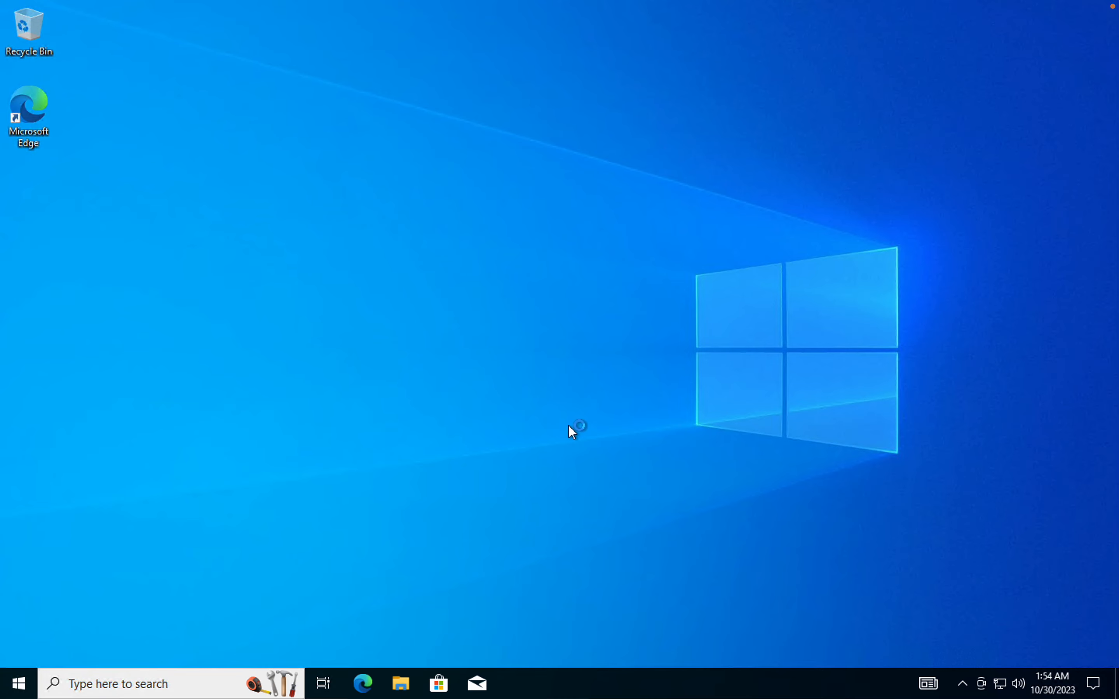
pyautogui.click(185, 679)
pyautogui.write('power')
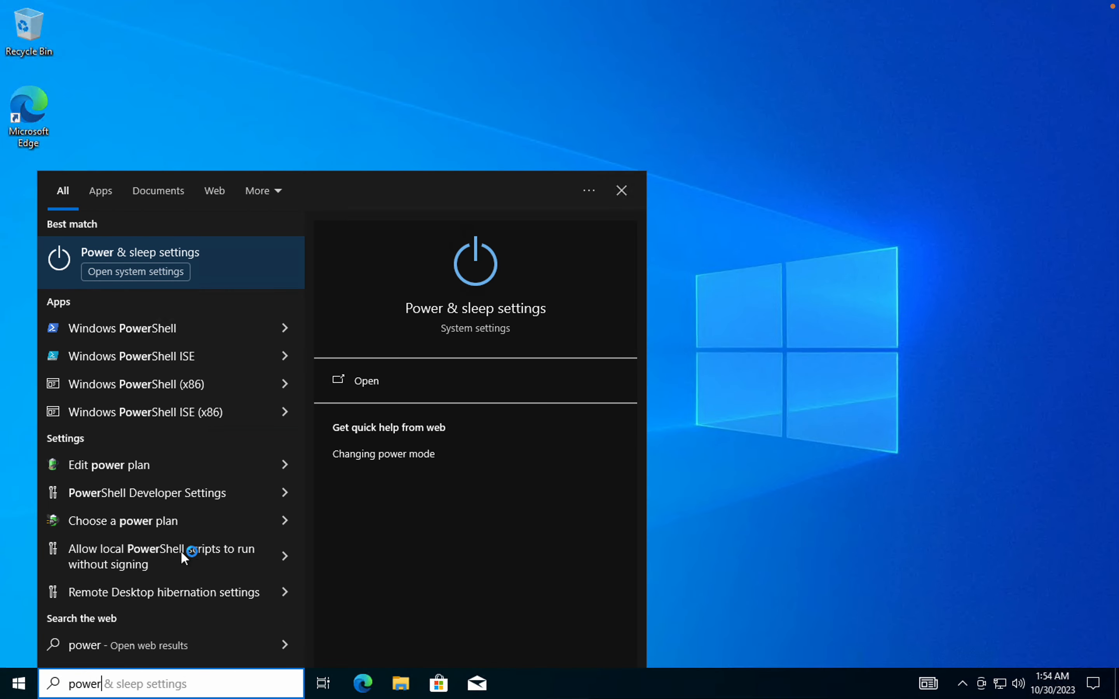
pyautogui.click(159, 330)
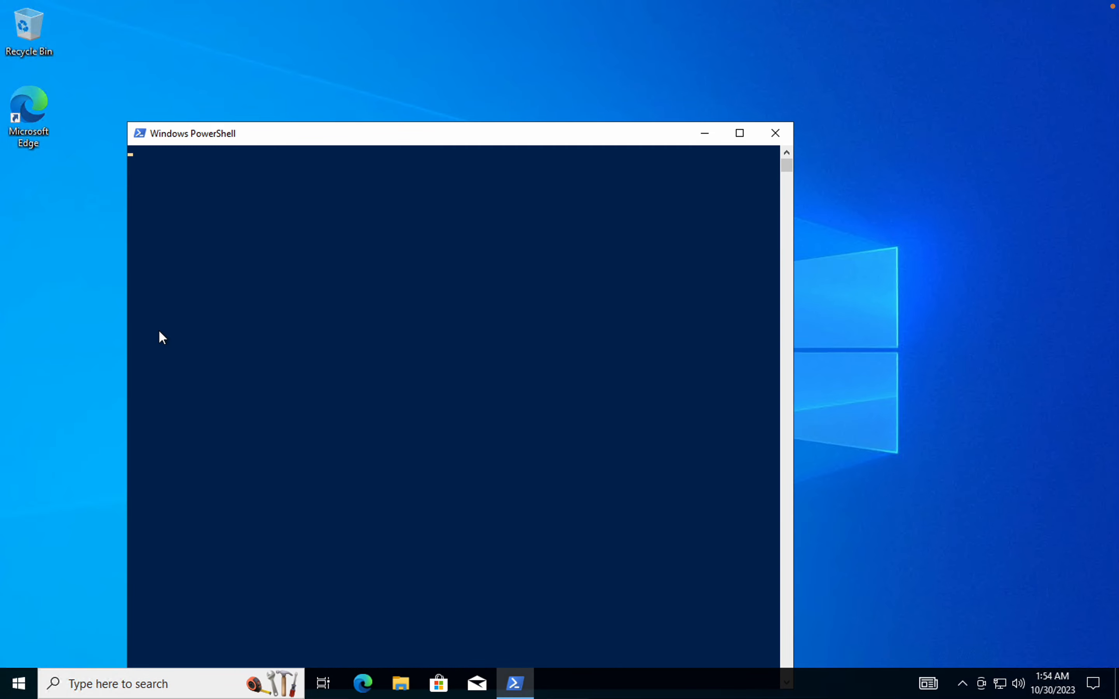
pyautogui.click(122, 687)
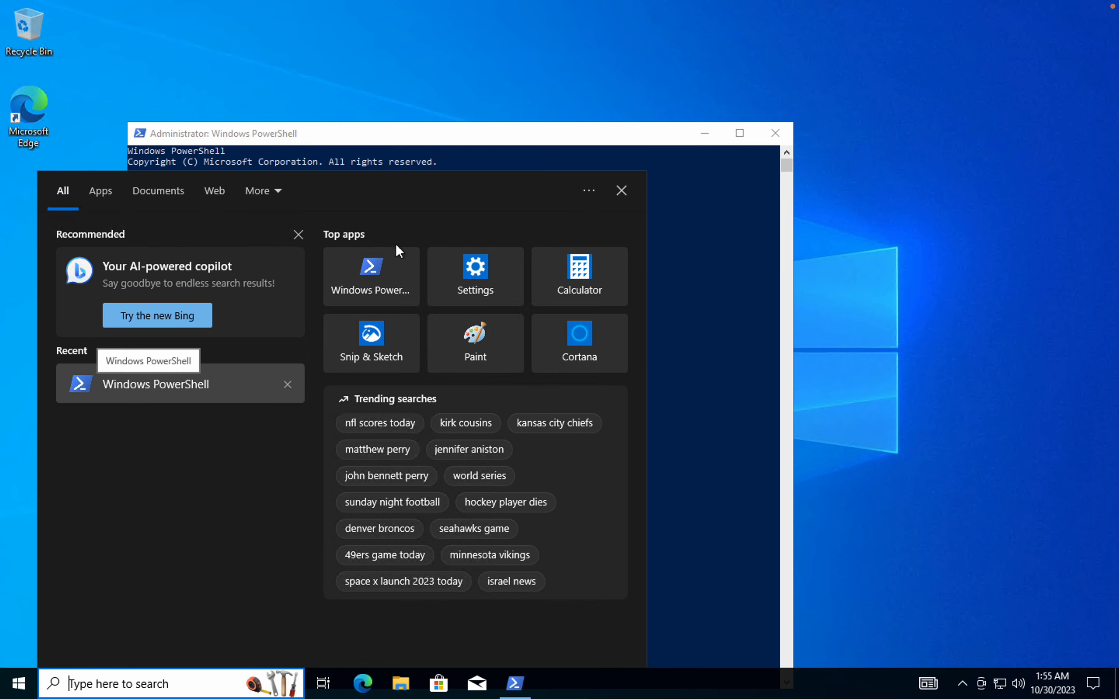
pyautogui.click(466, 137)
pyautogui.moveTo(466, 137); pyautogui.dragTo(535, 43)
pyautogui.click(341, 121)
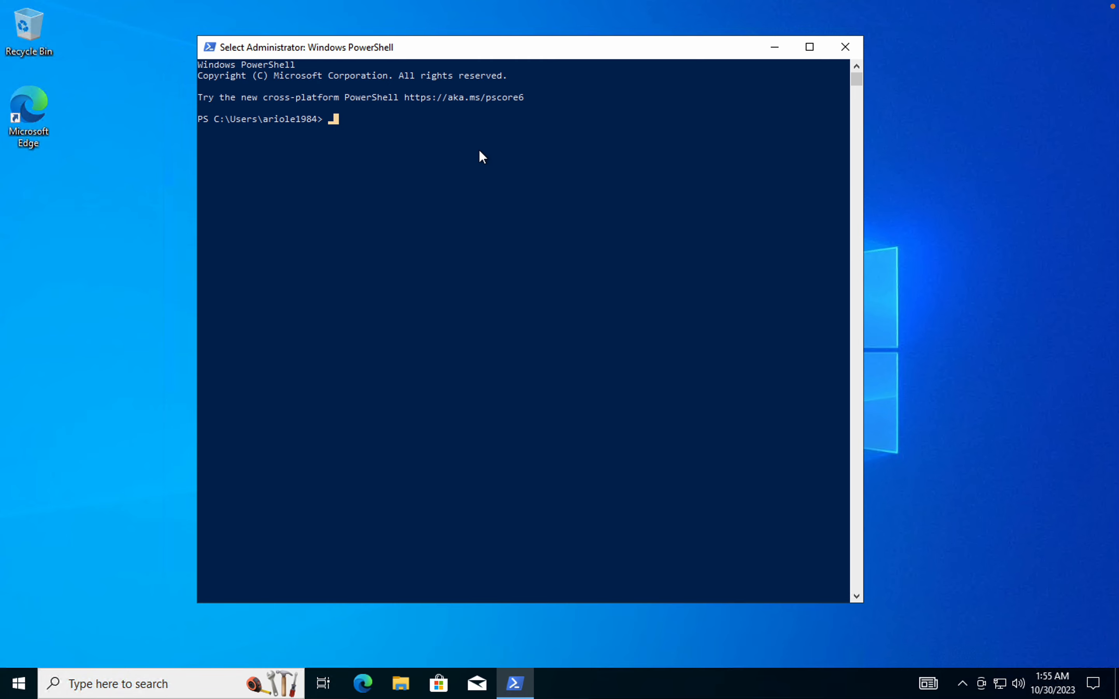
# Step: Run ping without arguments in PowerShell to list its options, and ping VM1's private IP address, 10.0.0.4
pyautogui.write('ping')
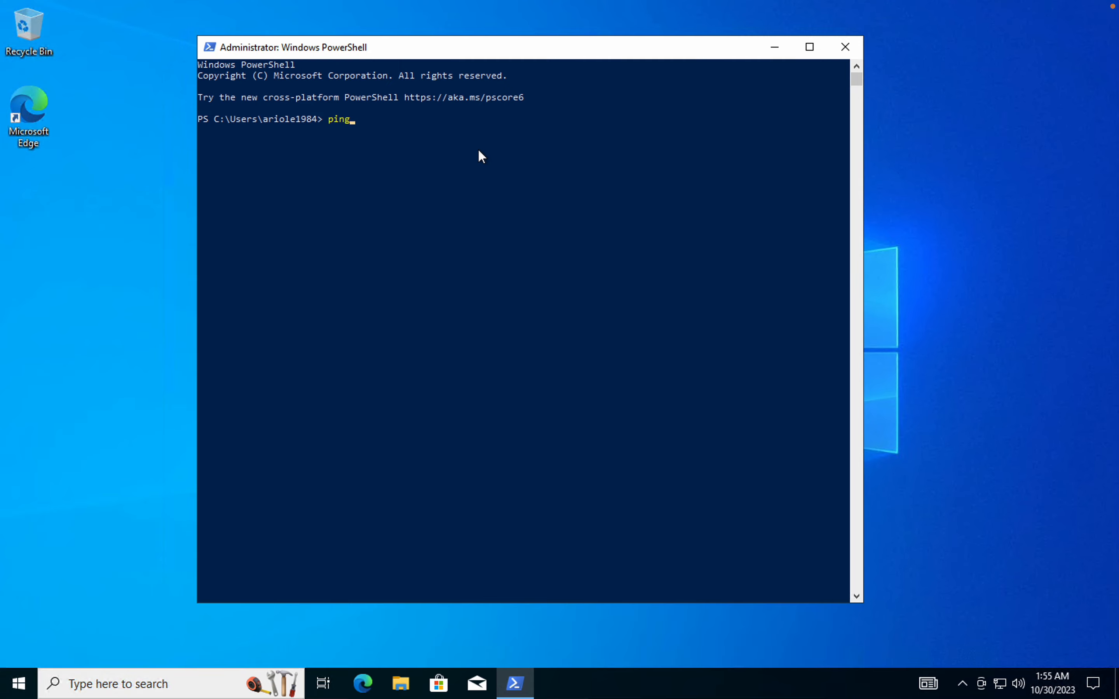
pyautogui.press('Return')
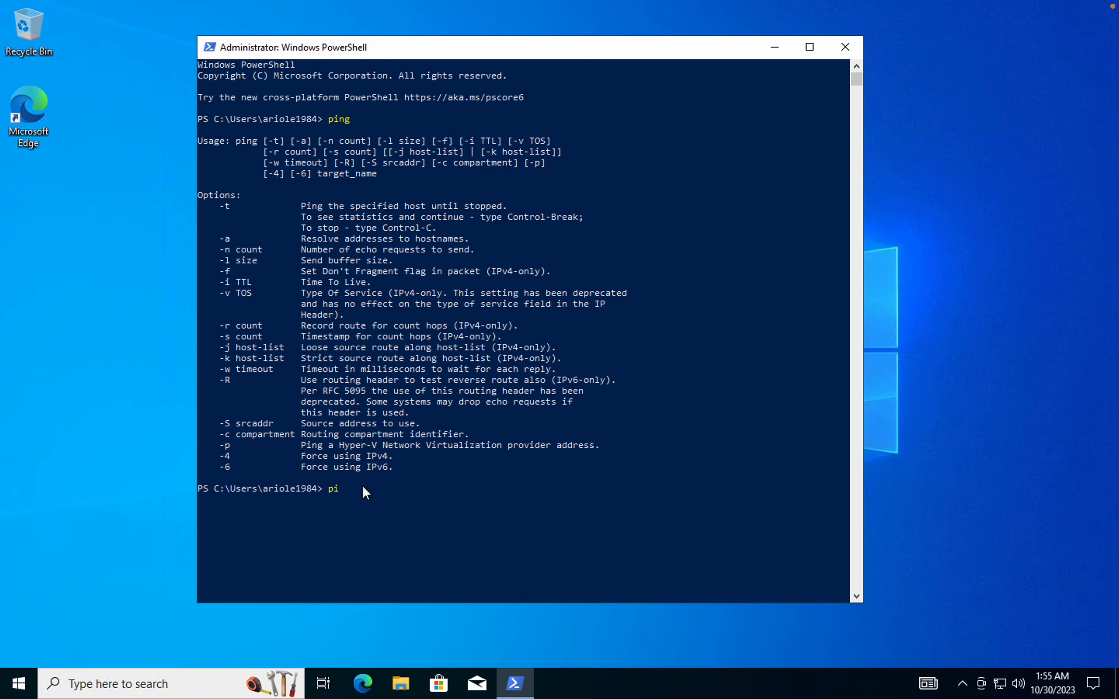
pyautogui.write('ping')
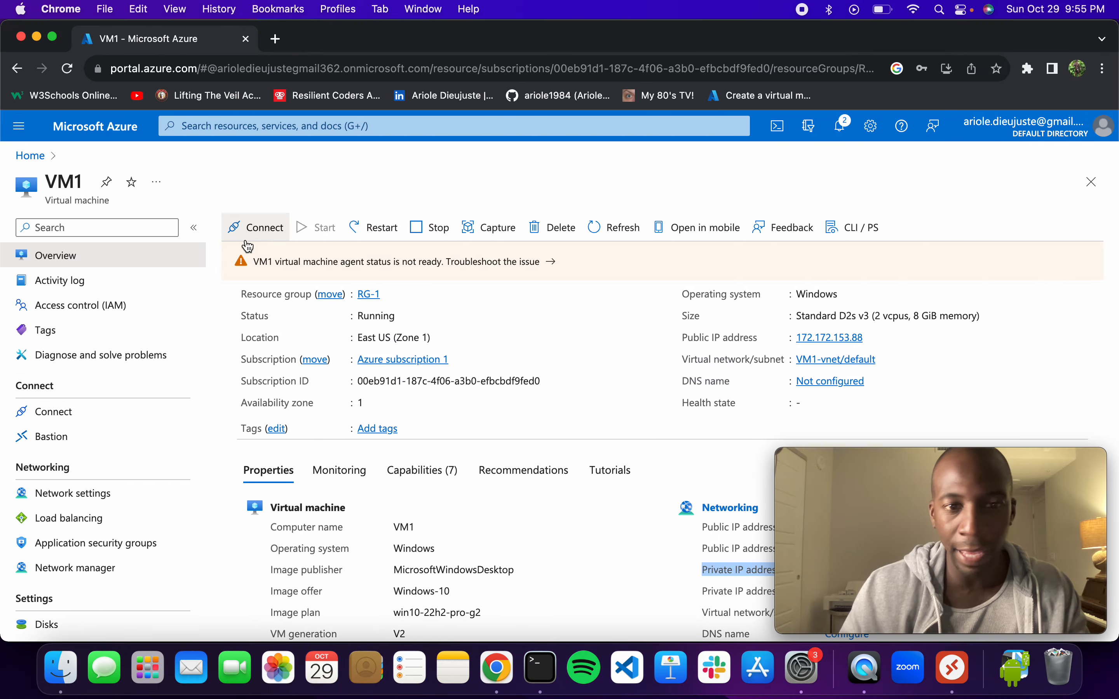
pyautogui.scroll(-8, 869, 384)
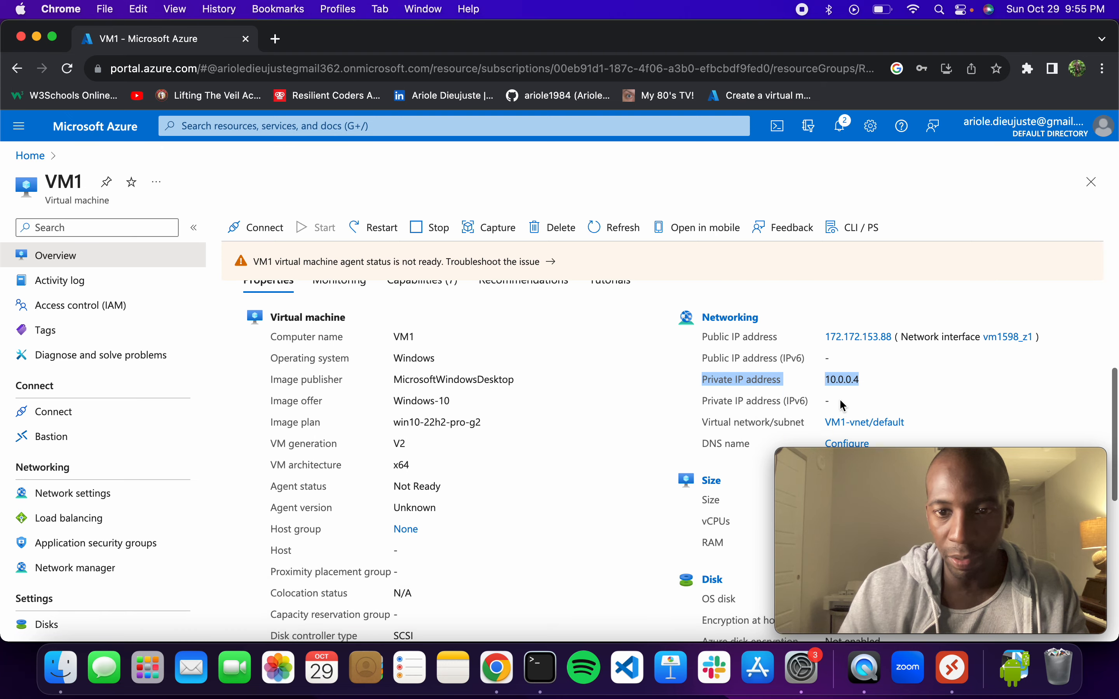
pyautogui.hotkey('ctrl', 'Right')
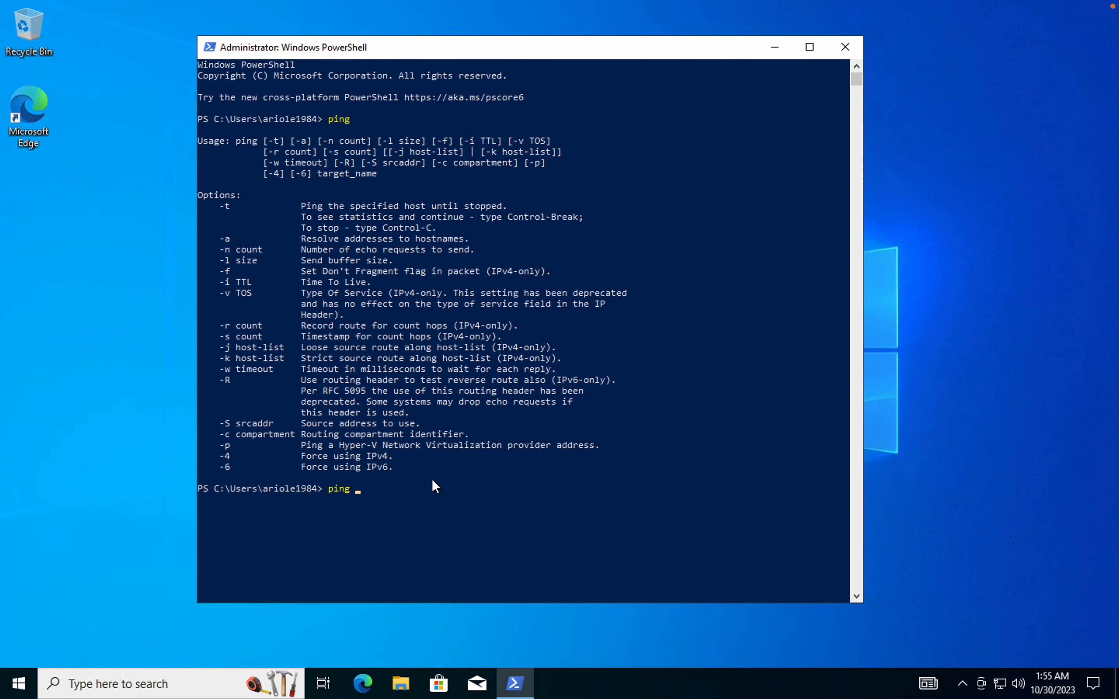
pyautogui.click(371, 481)
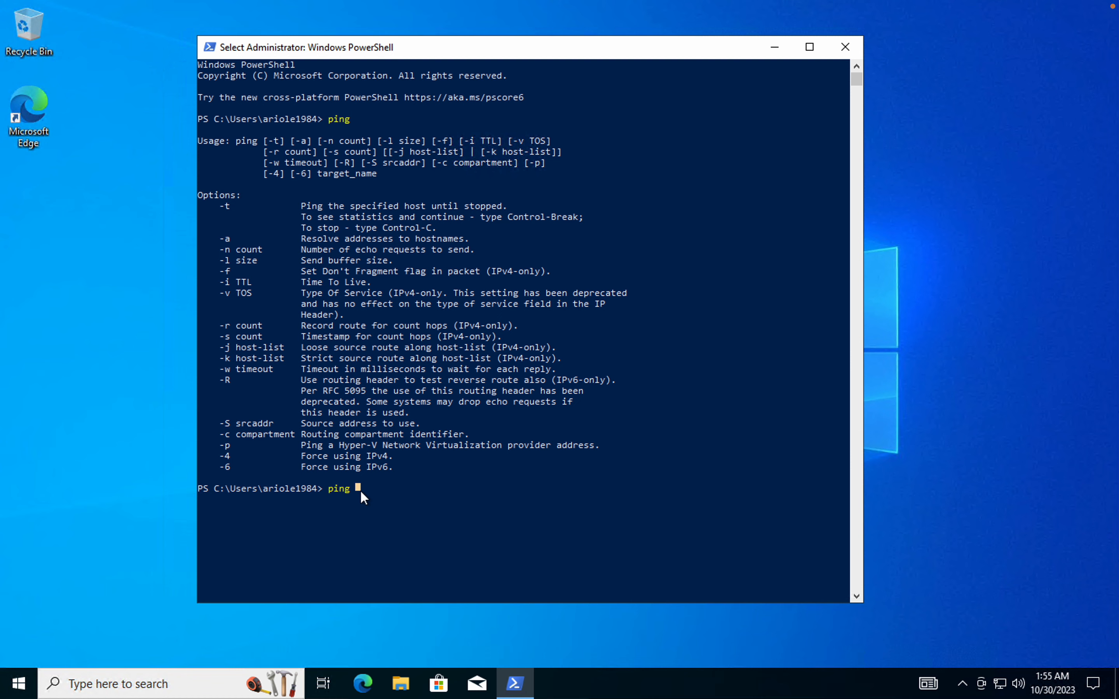
pyautogui.write('10')
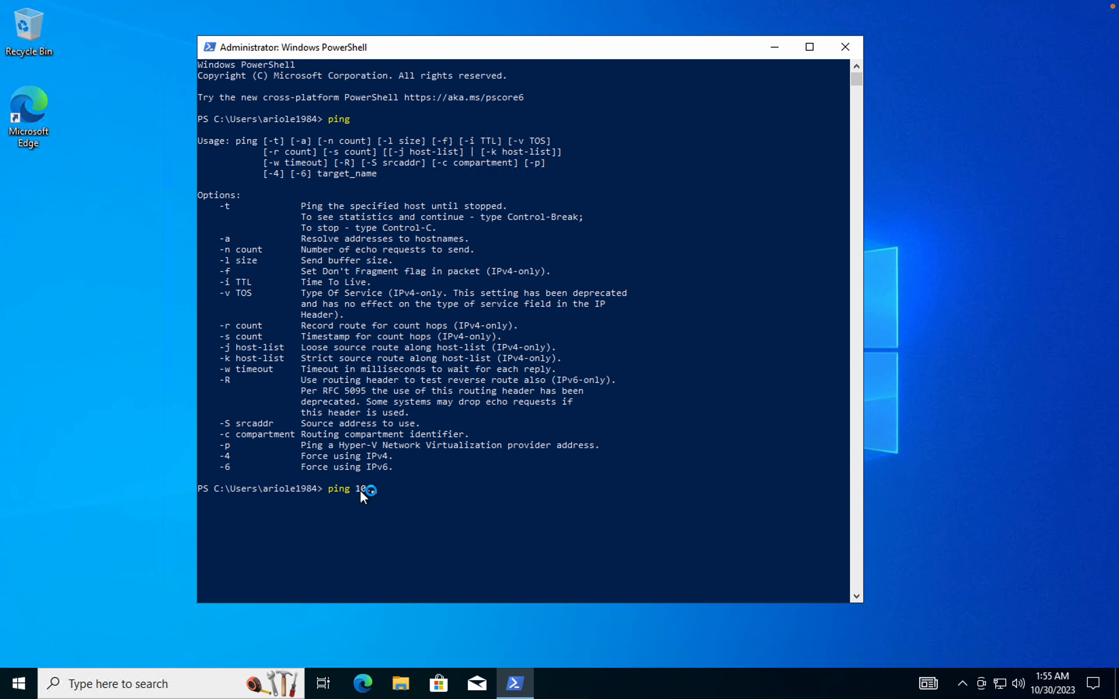
pyautogui.write('.0.0.4')
pyautogui.press('Return')
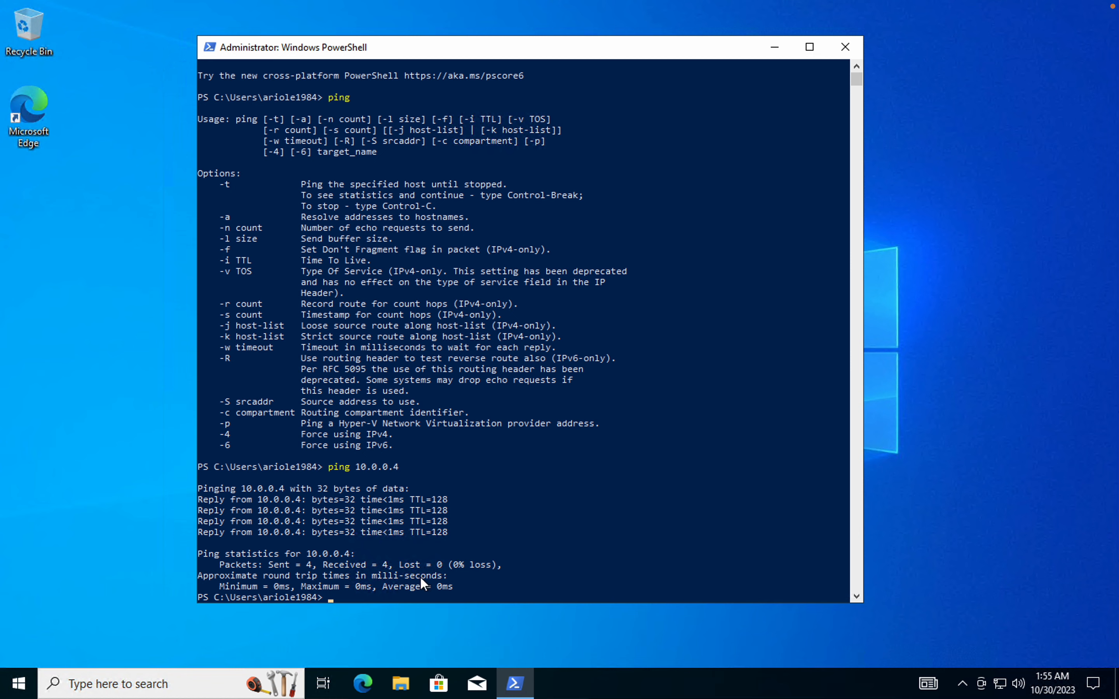
# Step: Start a continuous ping of 10.0.0.4 by rerunning the previous command with the -t option, and return to the remote session
pyautogui.write('ping')
pyautogui.press('BackSpace')
pyautogui.press('BackSpace')
pyautogui.press('BackSpace')
pyautogui.press('BackSpace')
pyautogui.press('Up')
pyautogui.write('-t')
pyautogui.press('Return')
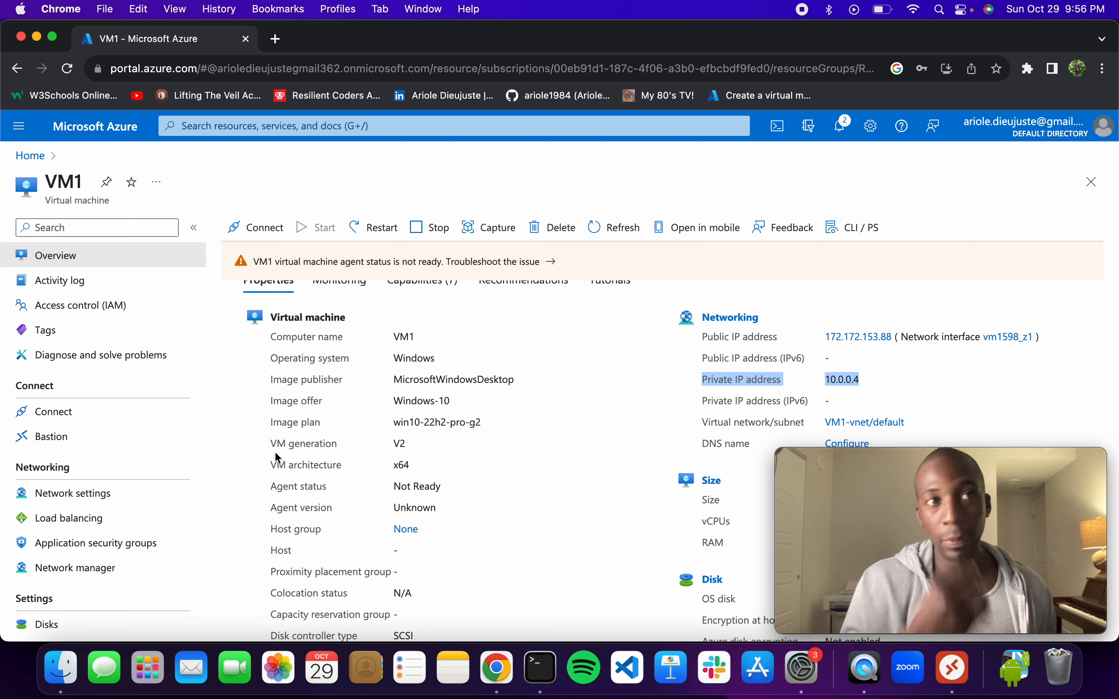
pyautogui.hotkey('ctrl', 'Right')
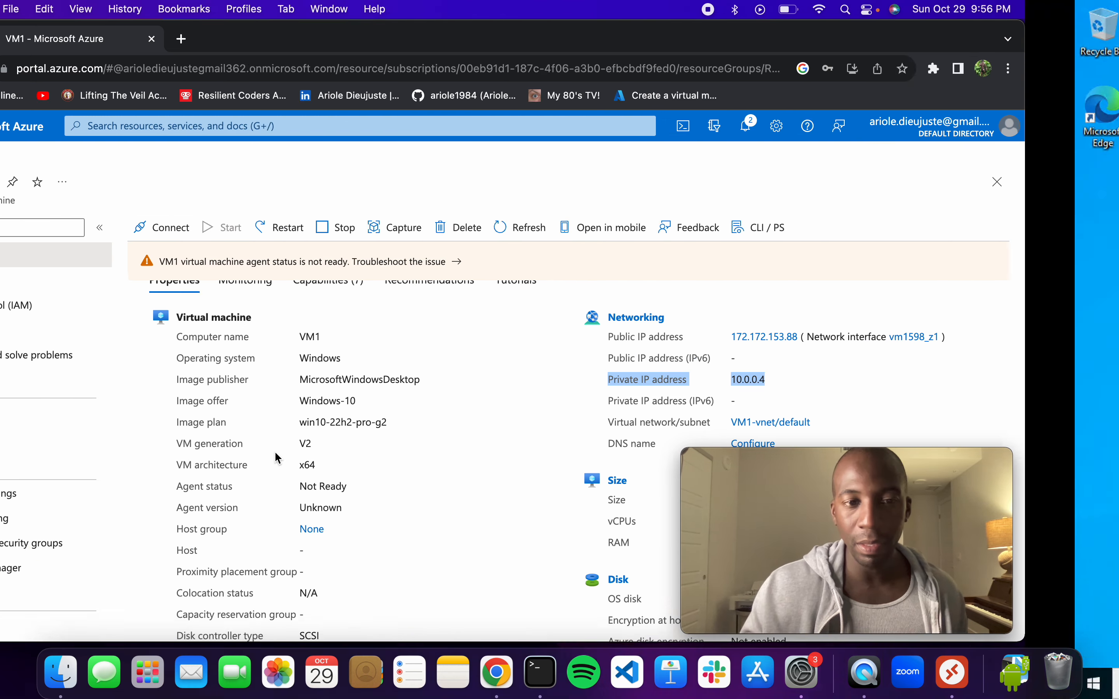